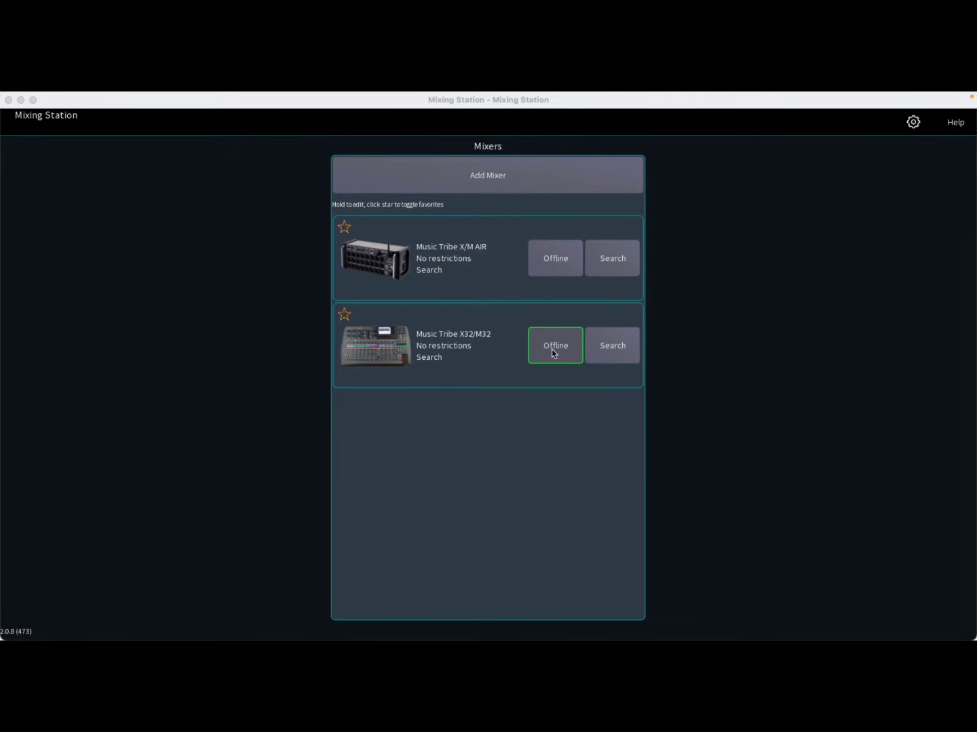
Open the Music Tribe X32/M32 mixer offline and review its layer settings and the Ch 17-32 layer
{"action": "left_click", "coordinate": [553, 349]}
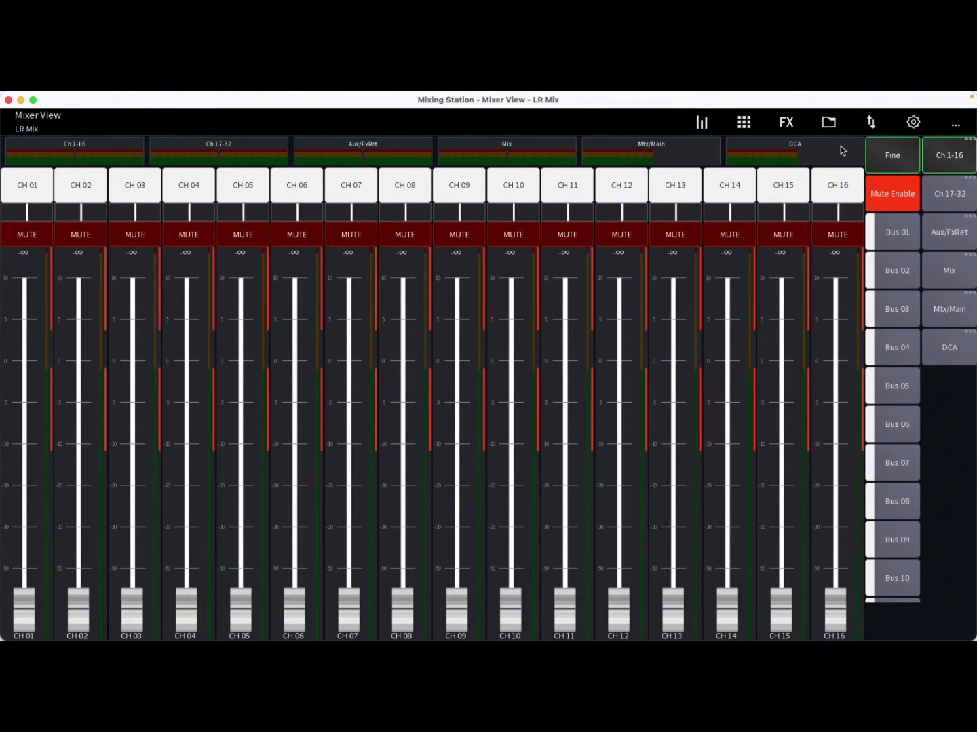
{"action": "left_click", "coordinate": [915, 123]}
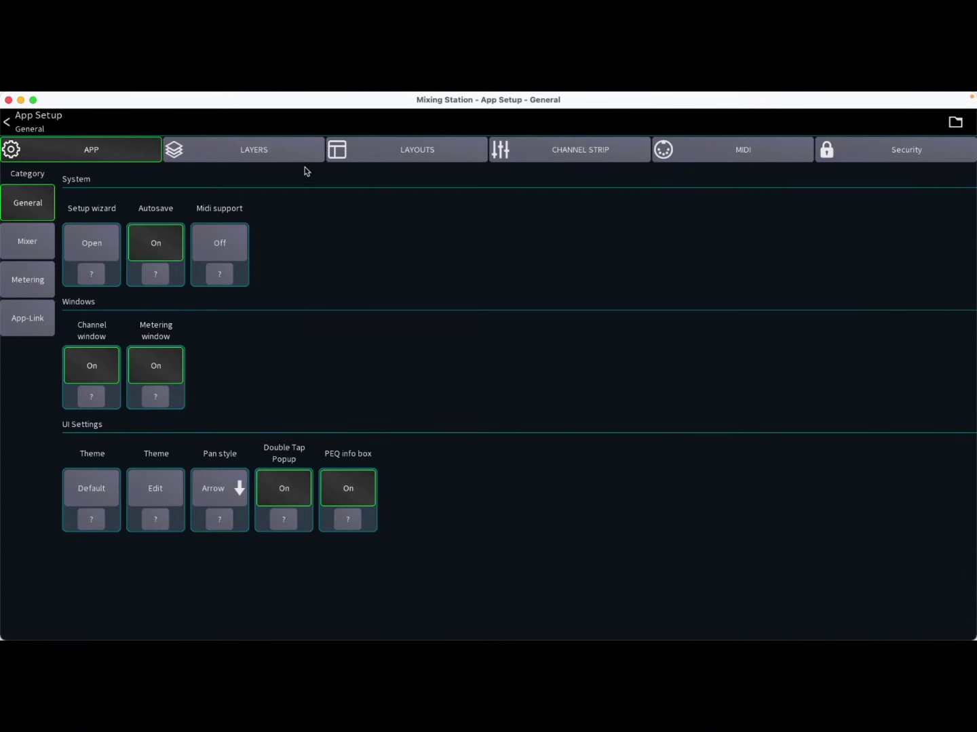
{"action": "left_click", "coordinate": [248, 152]}
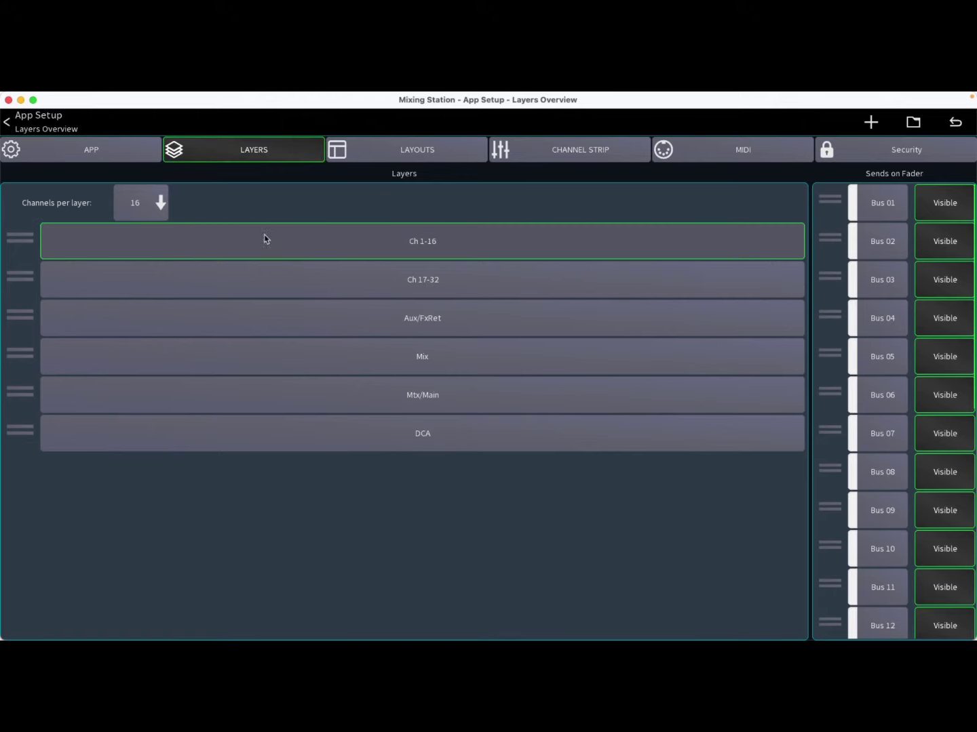
{"action": "left_click", "coordinate": [8, 125]}
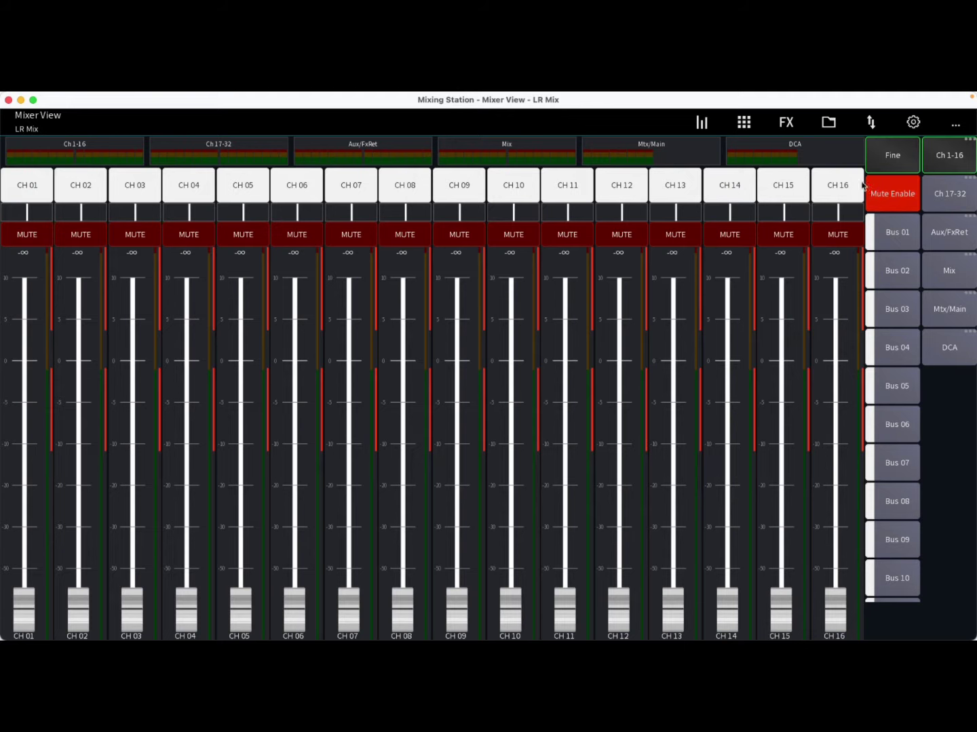
{"action": "left_click", "coordinate": [196, 150]}
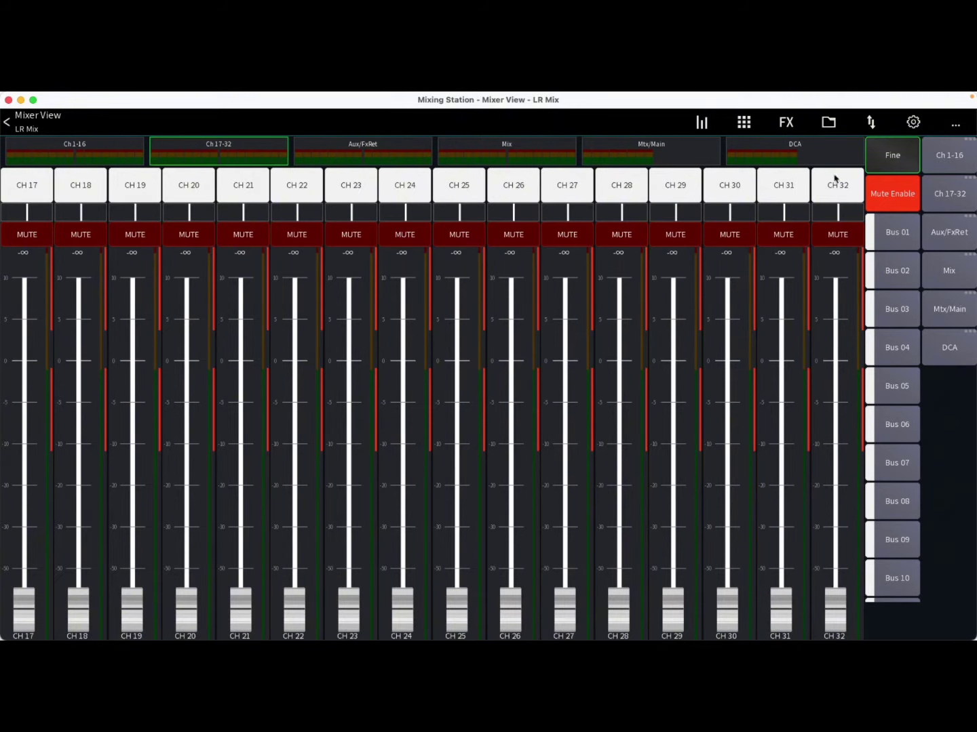
Open the mixer layout for editing and shrink the channel block towards the lower-left corner of the canvas
{"action": "left_click", "coordinate": [914, 124]}
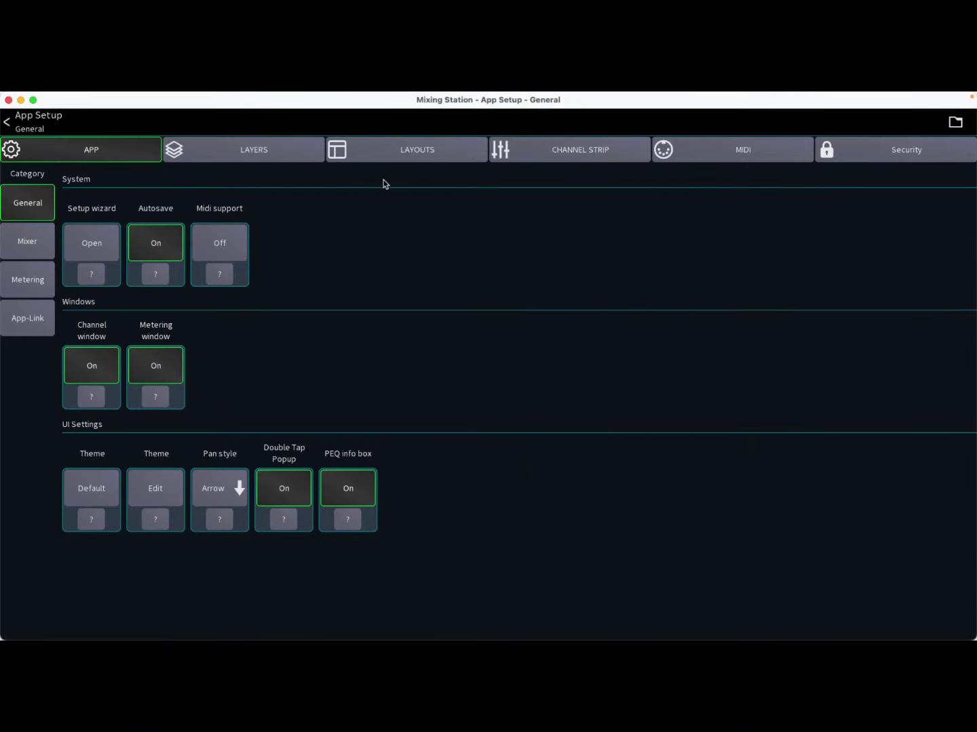
{"action": "left_click", "coordinate": [249, 154]}
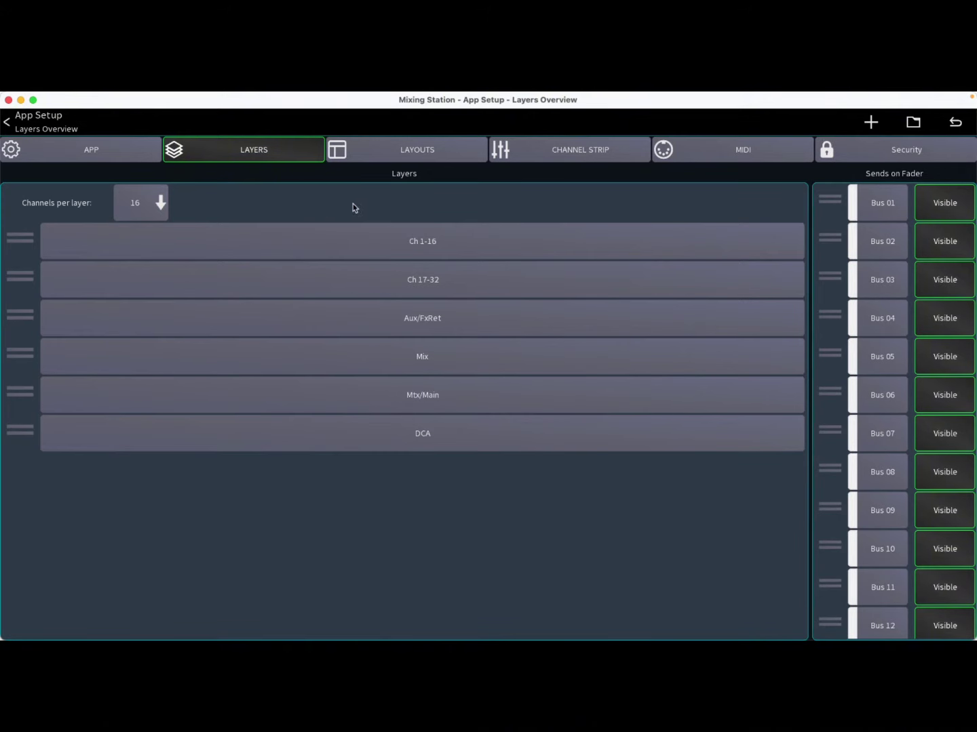
{"action": "left_click", "coordinate": [417, 149]}
{"action": "left_click", "coordinate": [870, 123]}
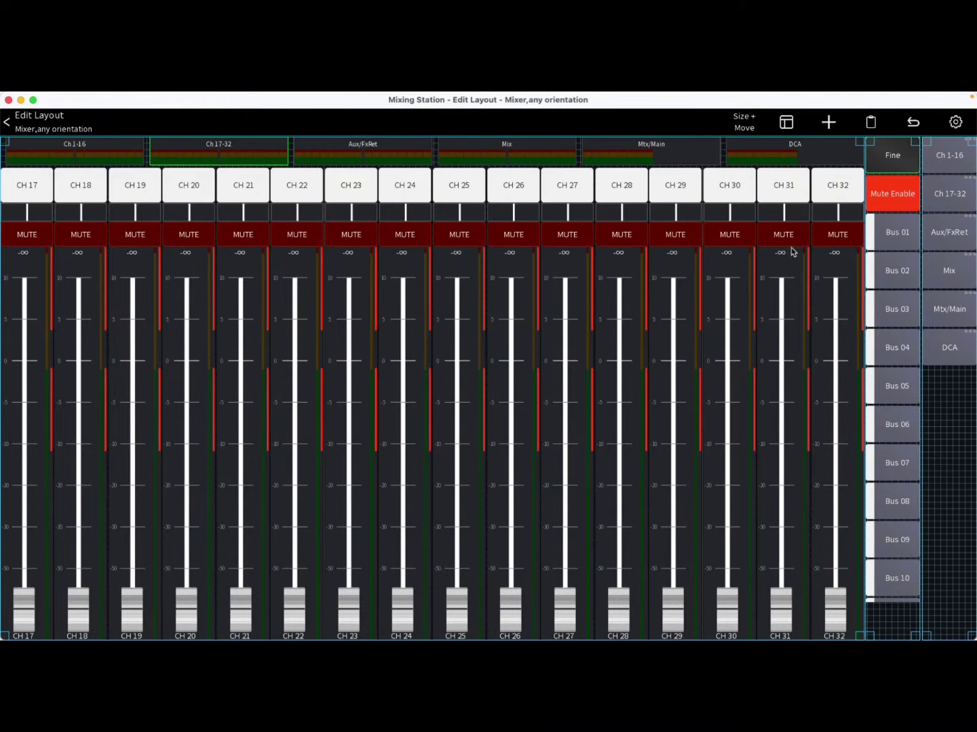
{"action": "left_click_drag", "start_coordinate": [856, 143], "coordinate": [732, 312]}
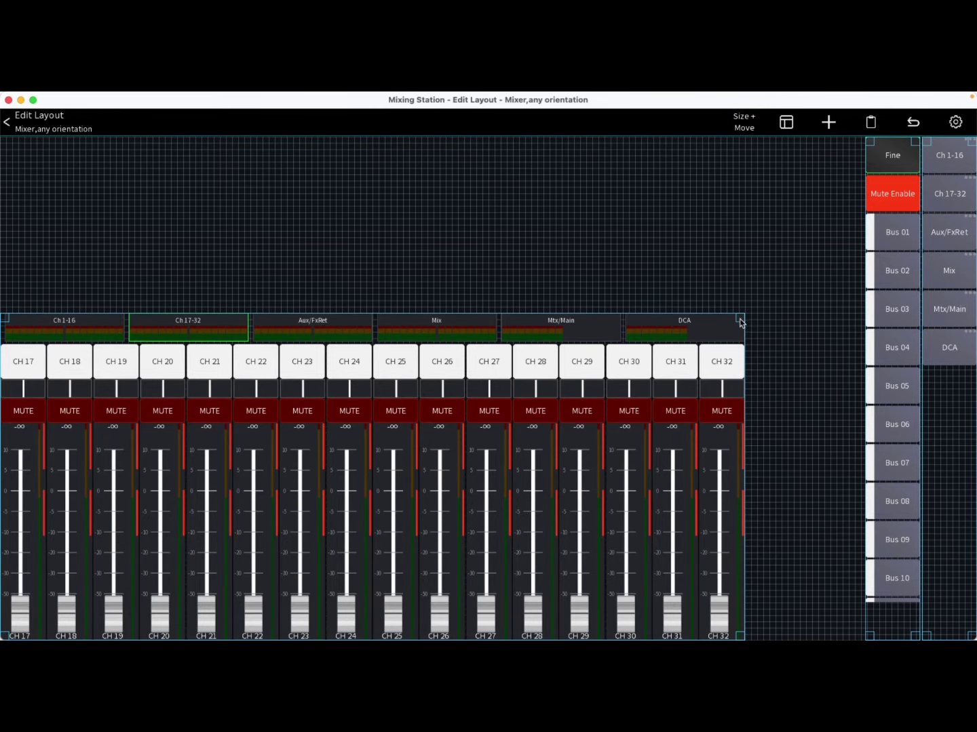
{"action": "mouse_move", "coordinate": [741, 318]}
{"action": "left_mouse_down"}
{"action": "mouse_move", "coordinate": [765, 318]}
{"action": "mouse_move", "coordinate": [755, 325]}
{"action": "left_mouse_up"}
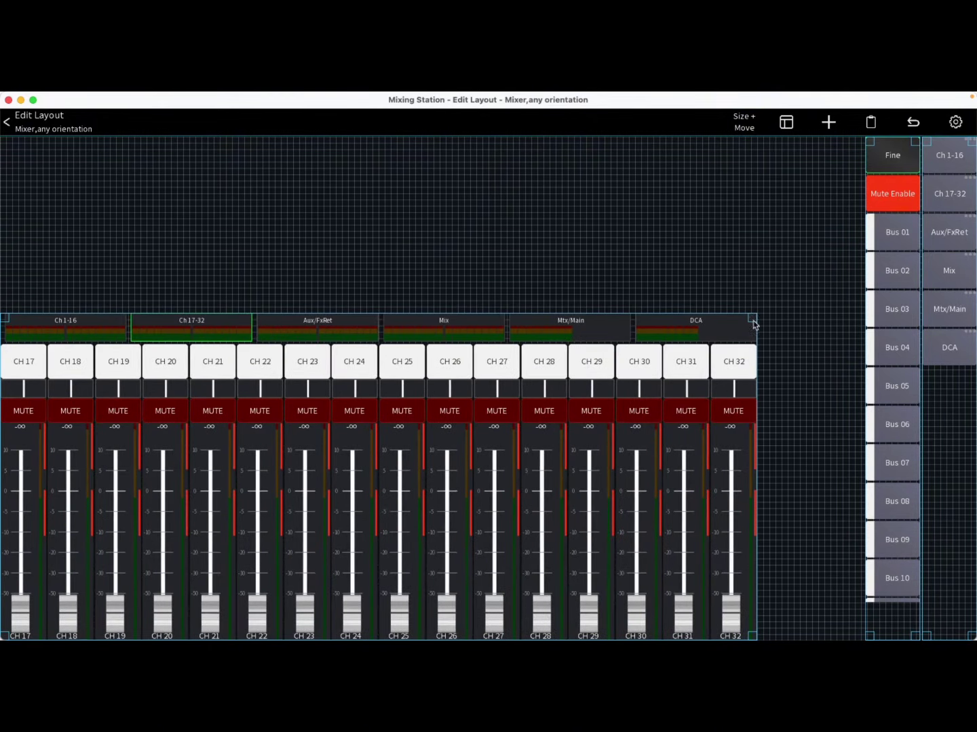
On the fine layout grid, shrink the channel block further, raise it off the canvas's lower edge and remove both side button columns
{"action": "left_click", "coordinate": [789, 126]}
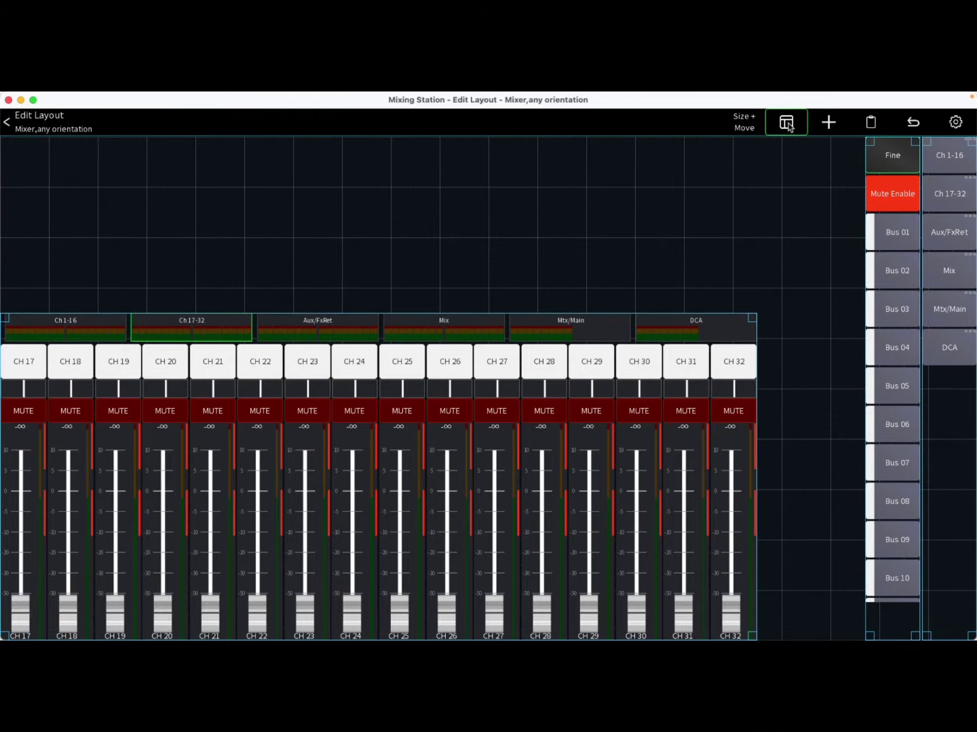
{"action": "left_click", "coordinate": [789, 125]}
{"action": "left_click", "coordinate": [789, 125]}
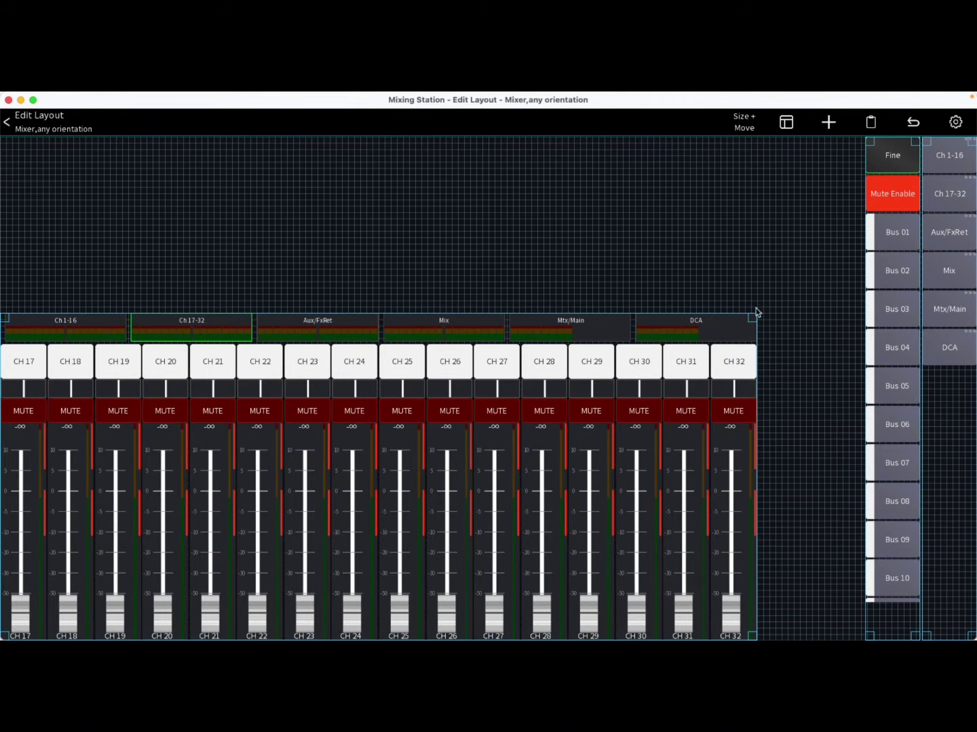
{"action": "left_click_drag", "start_coordinate": [756, 318], "coordinate": [721, 293]}
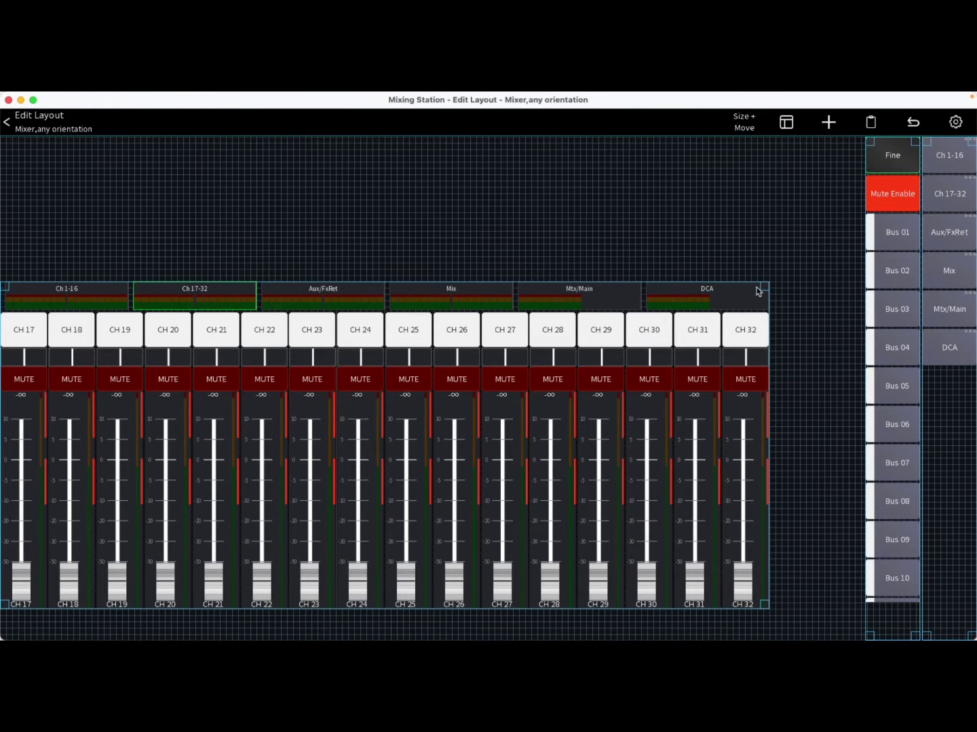
{"action": "left_click_drag", "start_coordinate": [758, 288], "coordinate": [700, 350]}
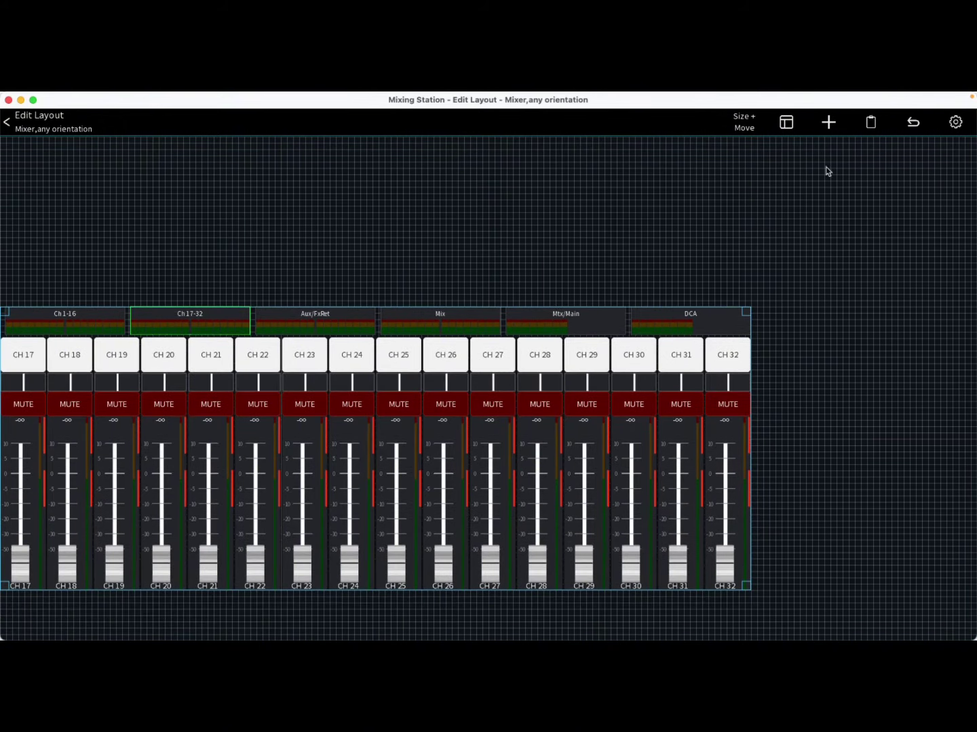
Add a bus master channel strip beside the channel block and stretch it to the block's full height
{"action": "left_click", "coordinate": [830, 127]}
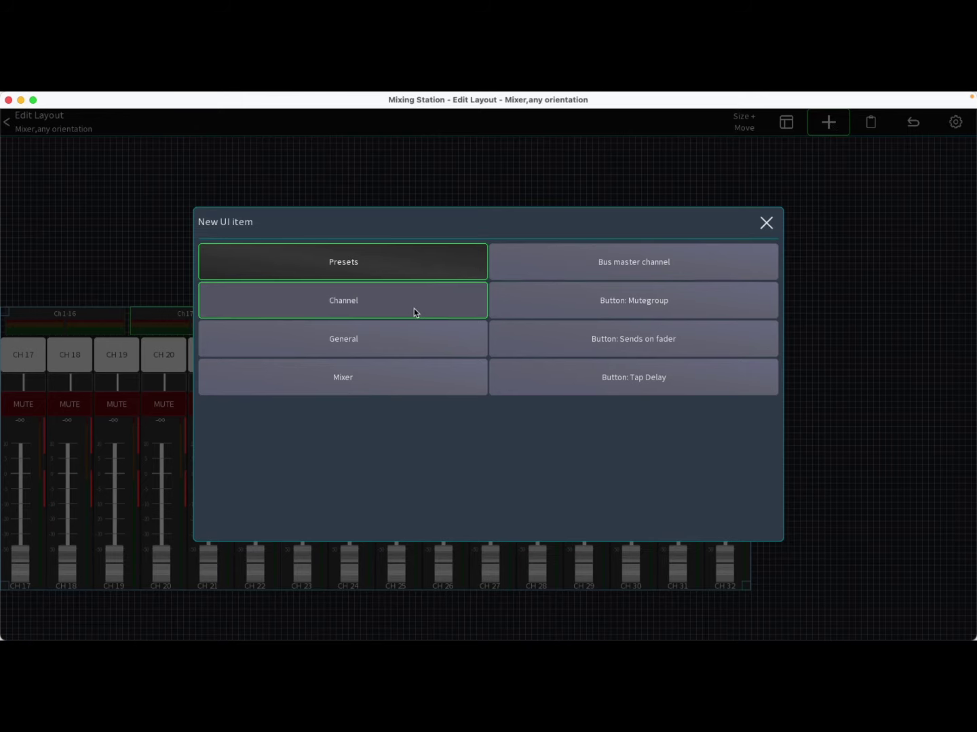
{"action": "left_click", "coordinate": [392, 393]}
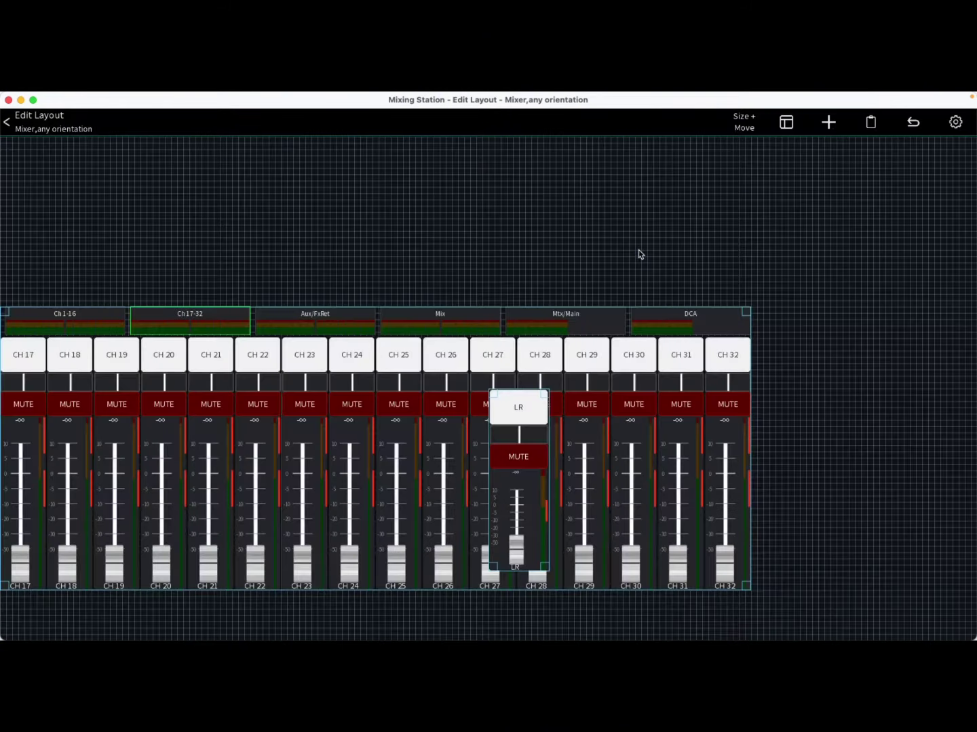
{"action": "left_click_drag", "start_coordinate": [526, 418], "coordinate": [790, 335]}
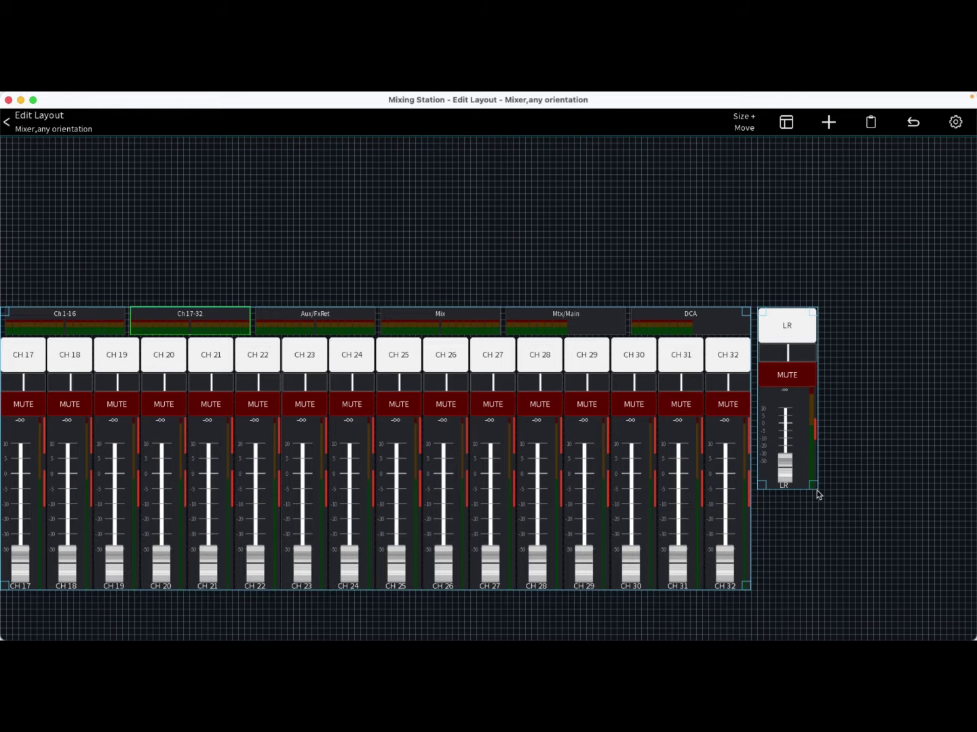
{"action": "left_click_drag", "start_coordinate": [816, 489], "coordinate": [817, 587]}
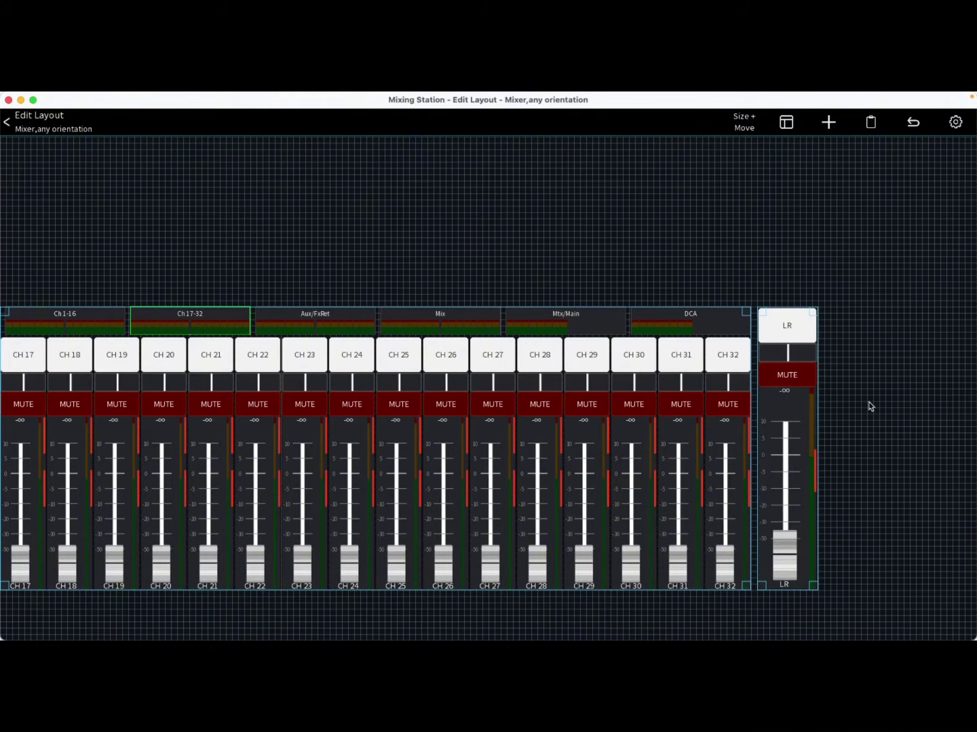
Open the new strip's channel action and change its dynamic channel to Selected channel
{"action": "left_click", "coordinate": [788, 333]}
{"action": "left_click", "coordinate": [514, 346]}
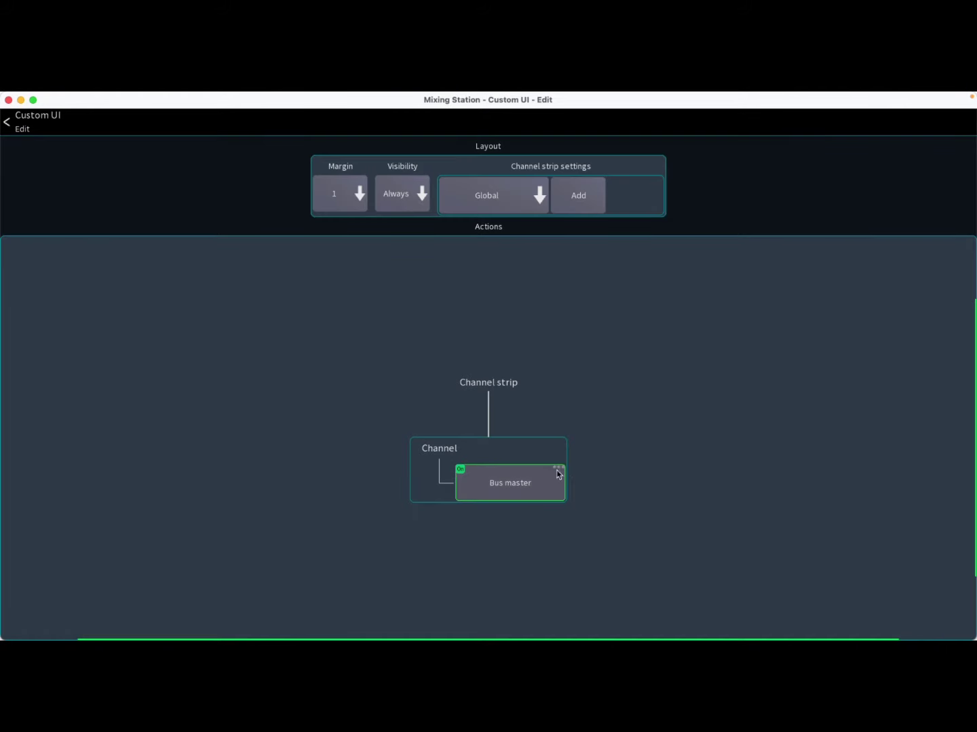
{"action": "left_click", "coordinate": [513, 487]}
{"action": "left_click", "coordinate": [160, 299]}
{"action": "left_click", "coordinate": [509, 181]}
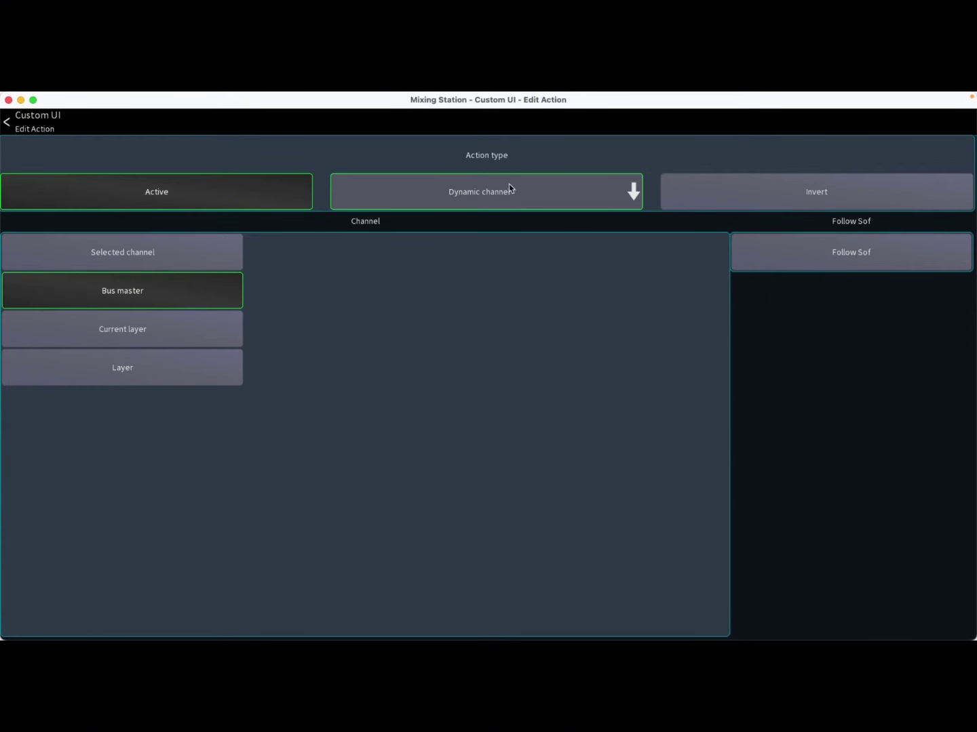
{"action": "left_click", "coordinate": [157, 254]}
Try assigning the strip to a Fixed channel, with Main as the channel type and LR as the channel
{"action": "left_click", "coordinate": [559, 203]}
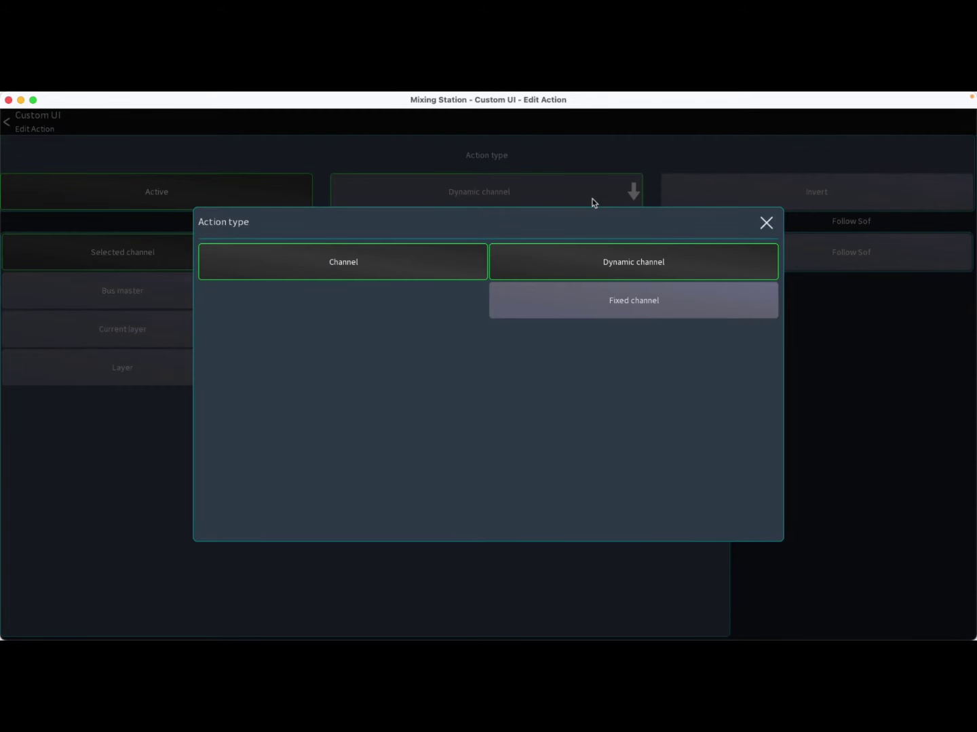
{"action": "left_click", "coordinate": [589, 309]}
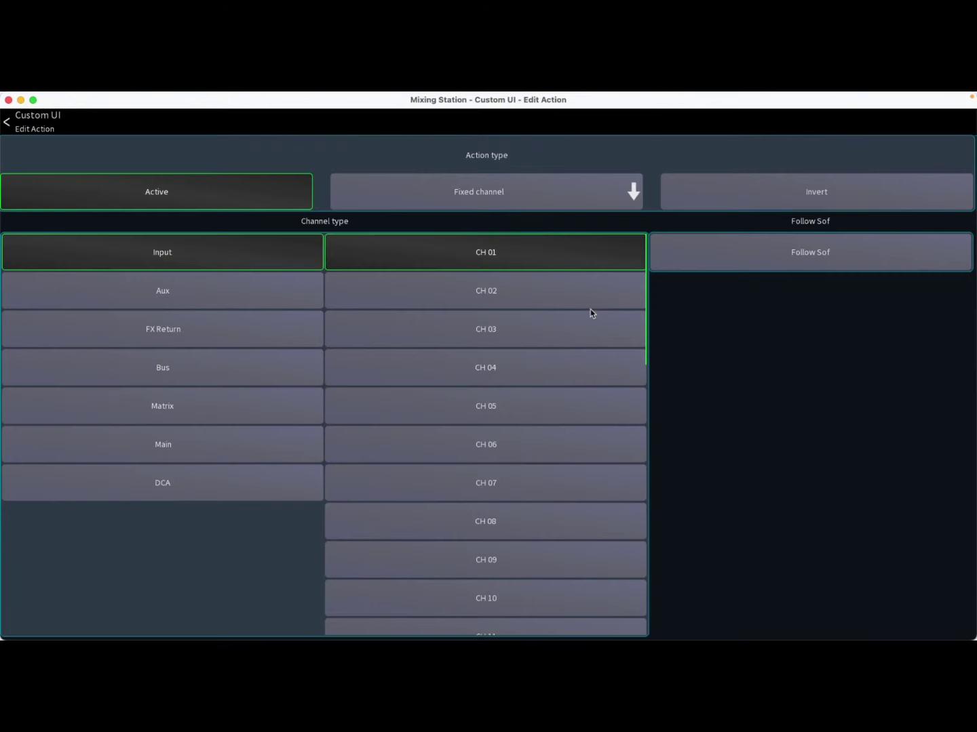
{"action": "left_click", "coordinate": [201, 454]}
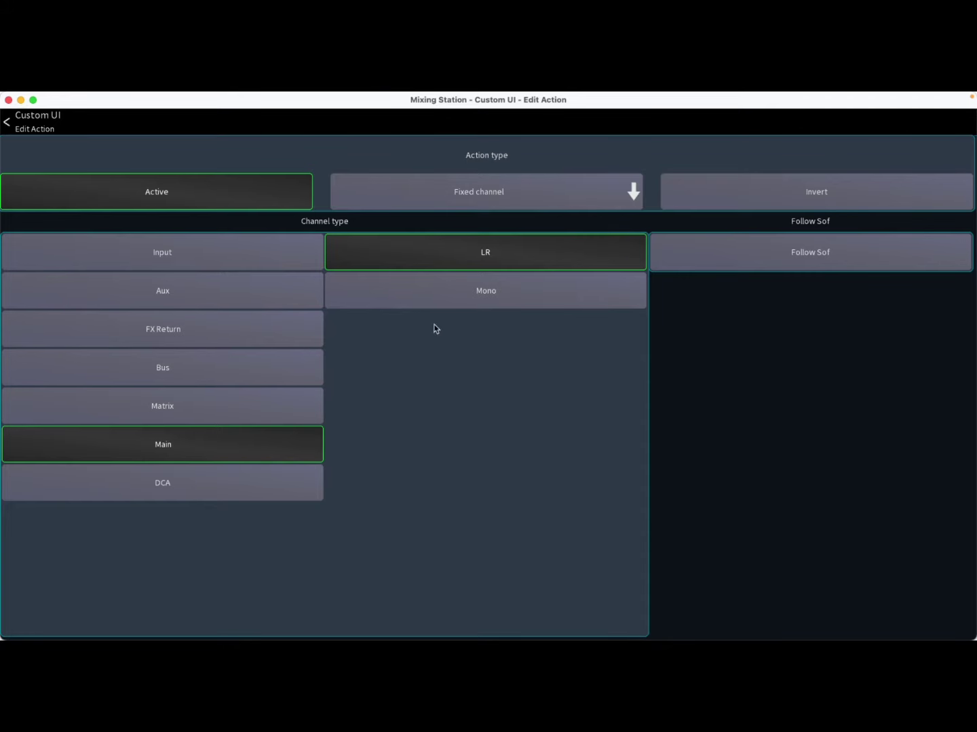
{"action": "left_click", "coordinate": [462, 252]}
Return the strip's action to Dynamic channel with Bus master and go back to the layout editor
{"action": "left_click", "coordinate": [631, 192]}
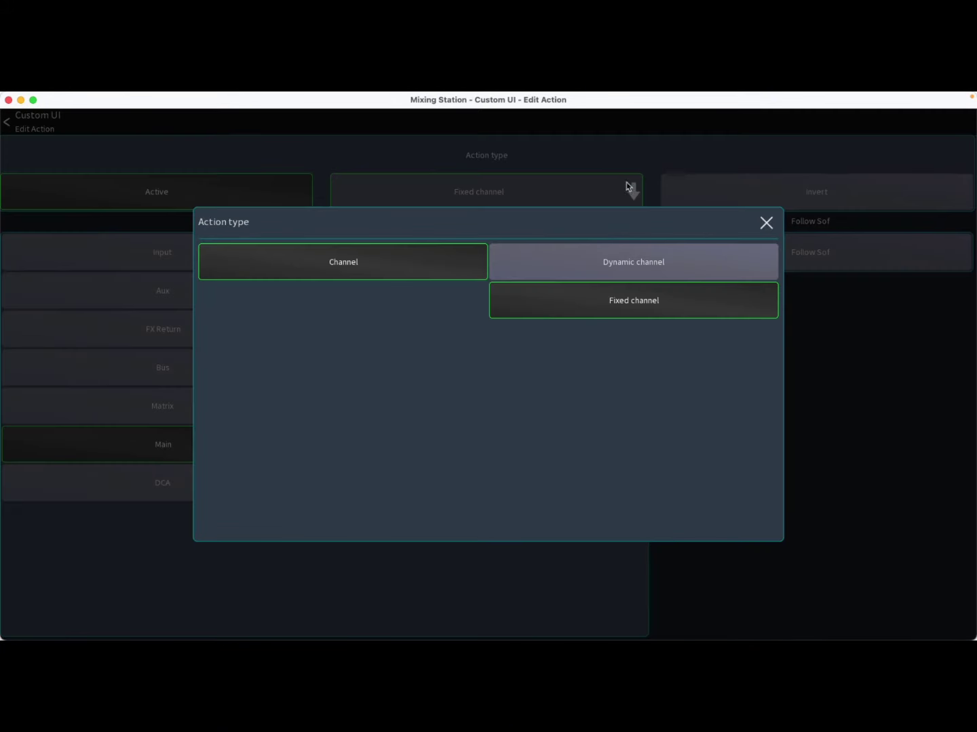
{"action": "left_click", "coordinate": [612, 262]}
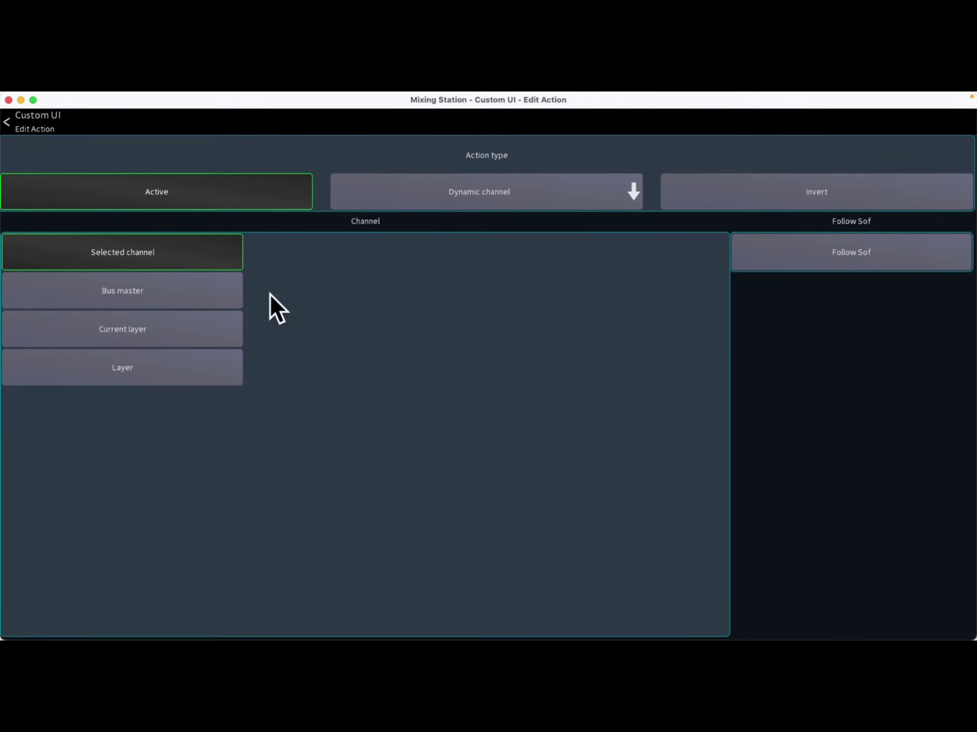
{"action": "left_click", "coordinate": [200, 294]}
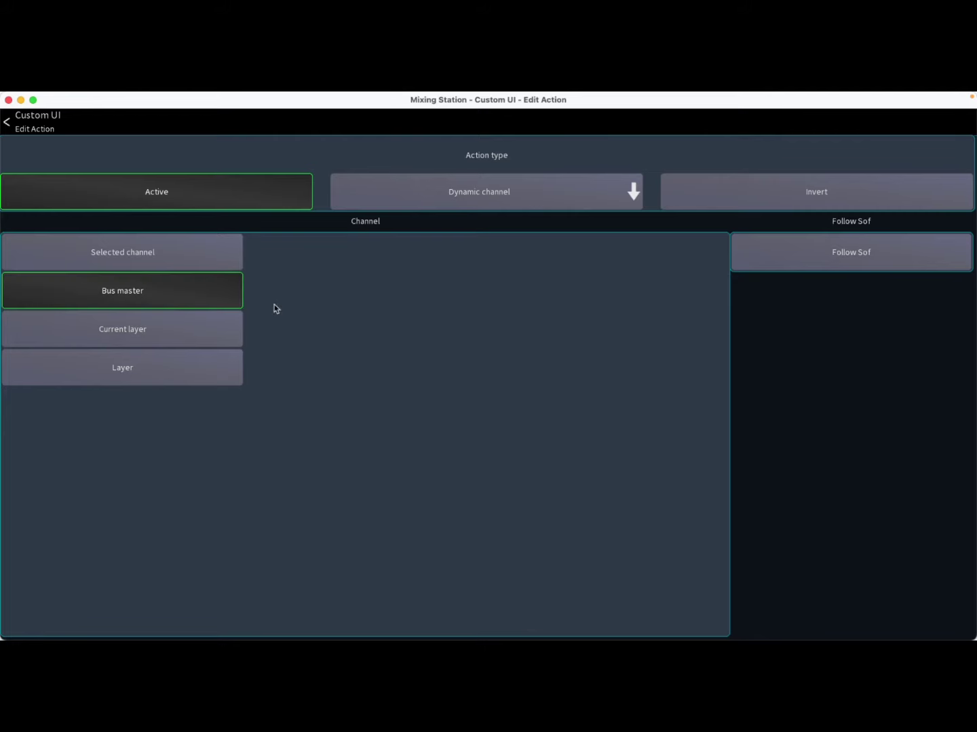
{"action": "left_click", "coordinate": [10, 127]}
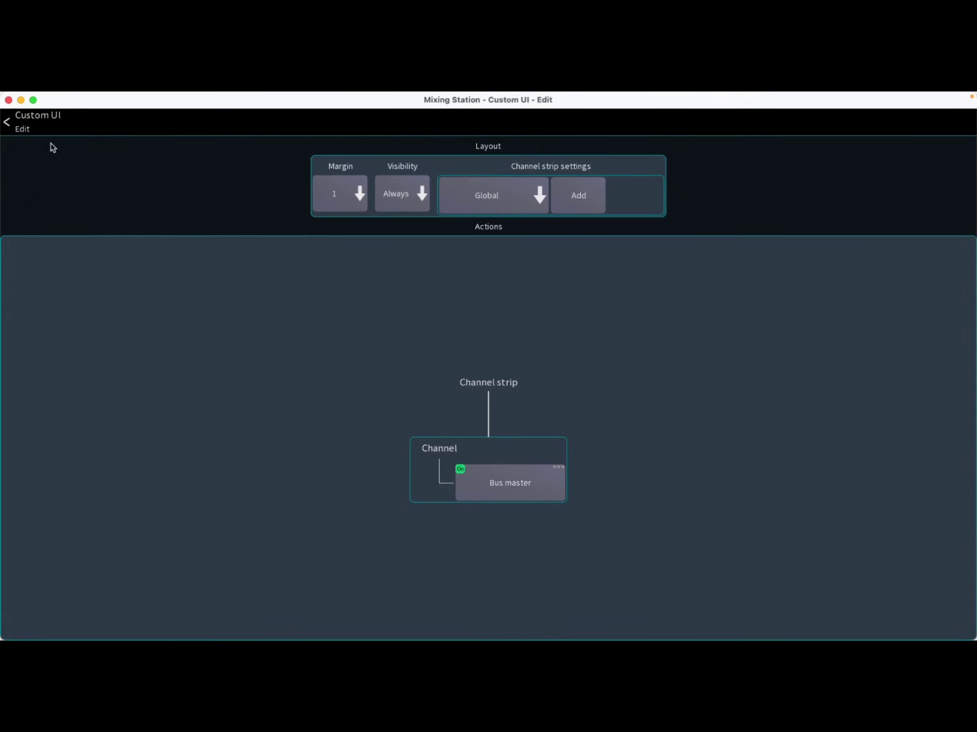
{"action": "left_click", "coordinate": [11, 126]}
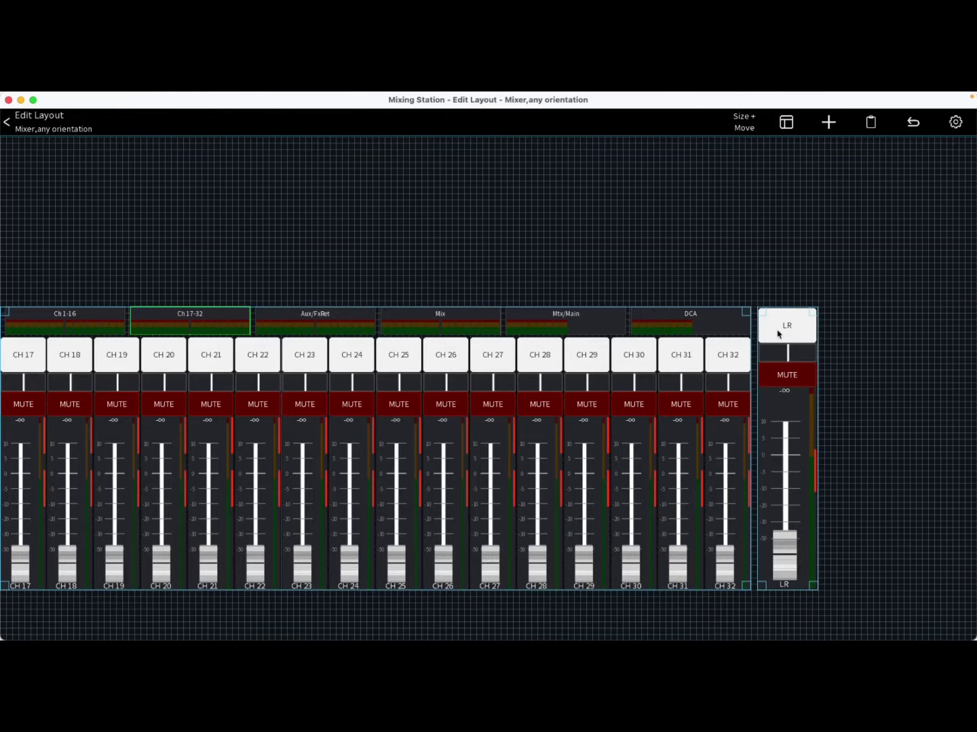
Open the edited mixer layout, set the LR channel's scribble strip colour to Red, and return to the mixer view
{"action": "left_click", "coordinate": [9, 121]}
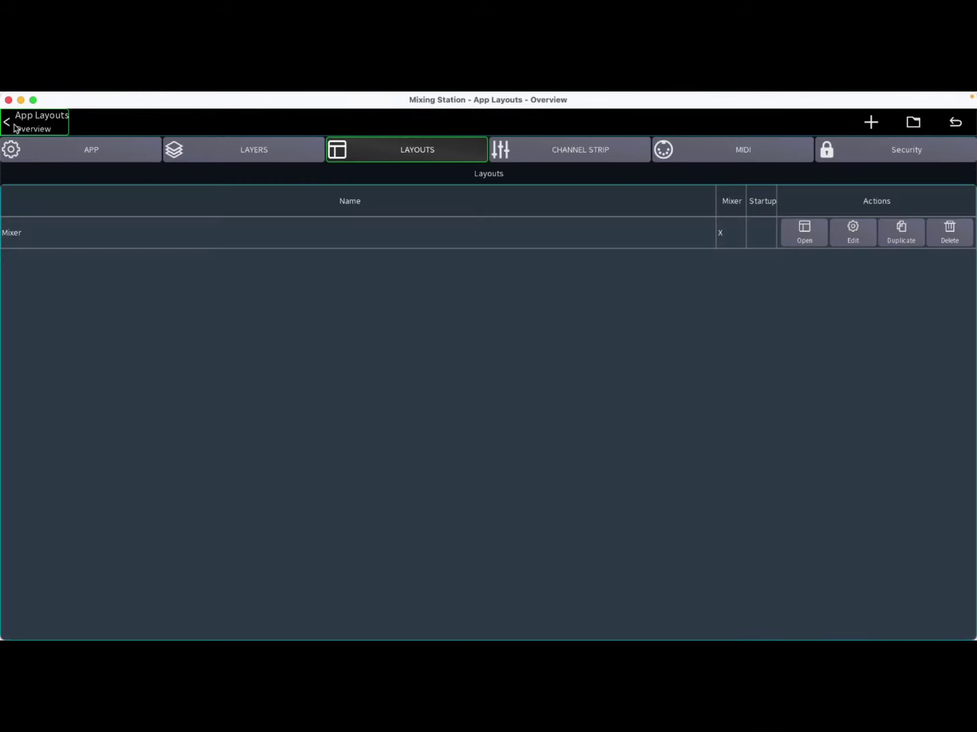
{"action": "left_click", "coordinate": [804, 234]}
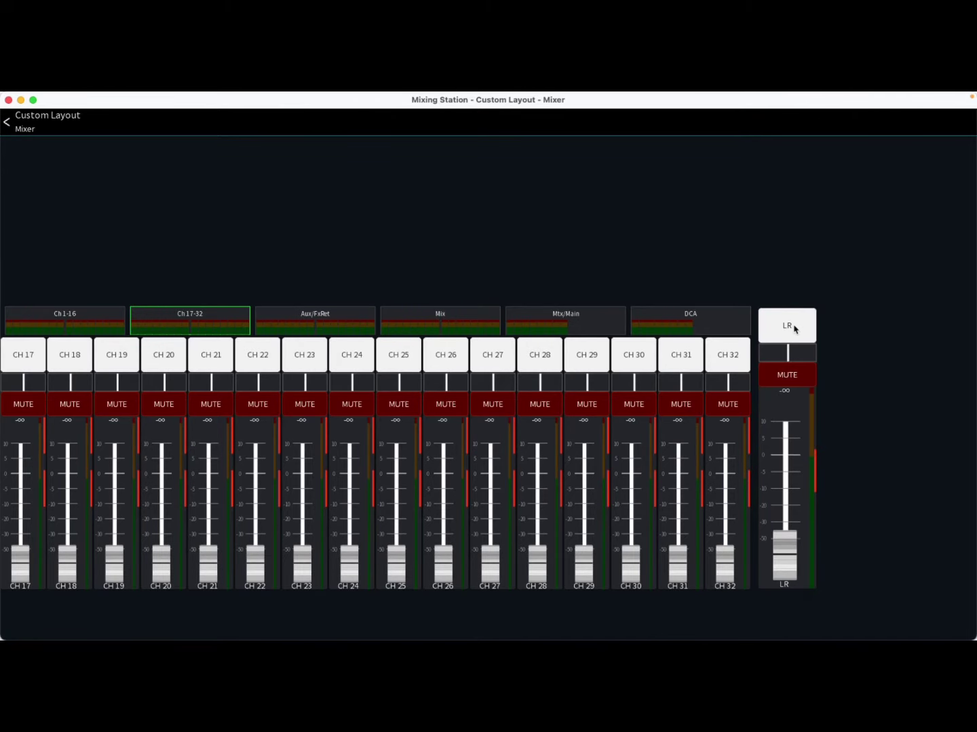
{"action": "left_click", "coordinate": [795, 329]}
{"action": "left_click", "coordinate": [345, 484]}
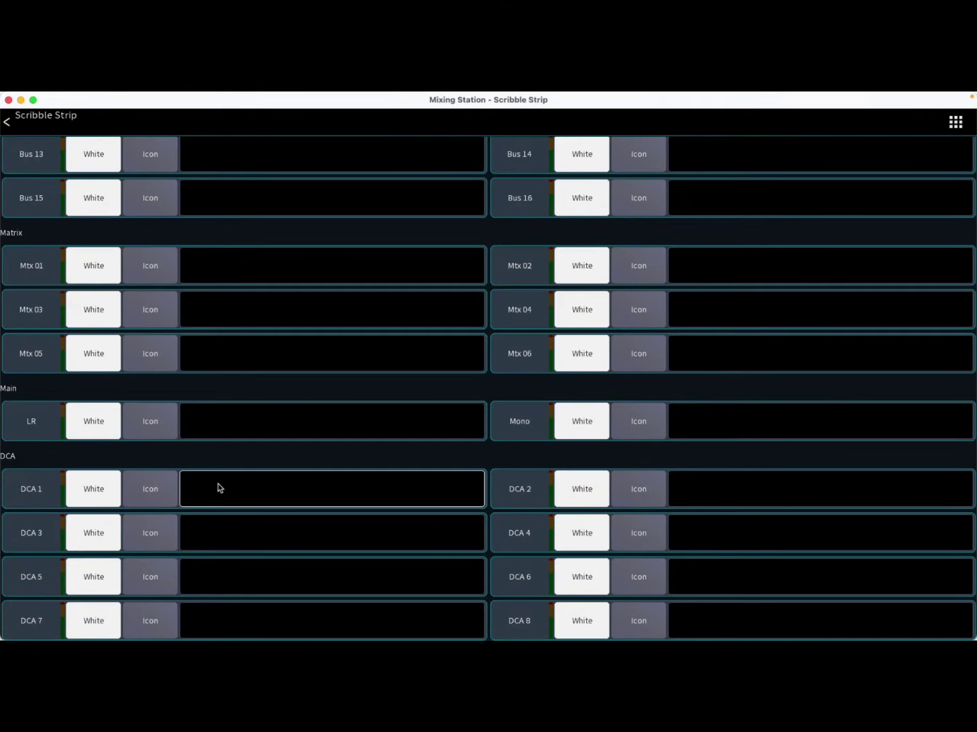
{"action": "left_click", "coordinate": [99, 421]}
{"action": "left_click", "coordinate": [456, 341]}
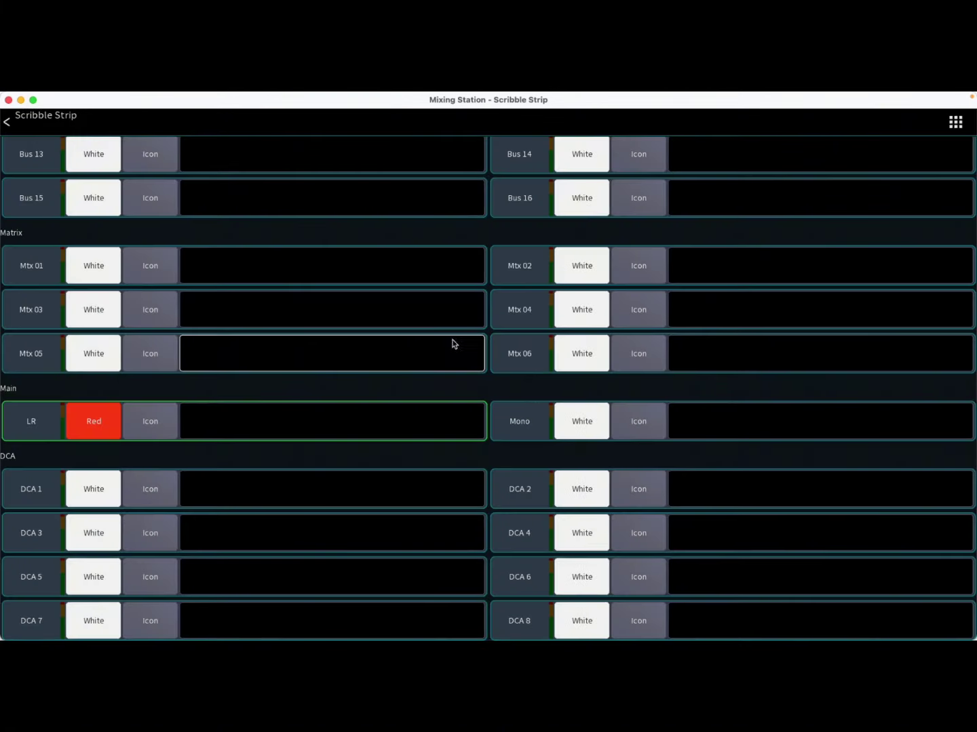
{"action": "left_click", "coordinate": [7, 122]}
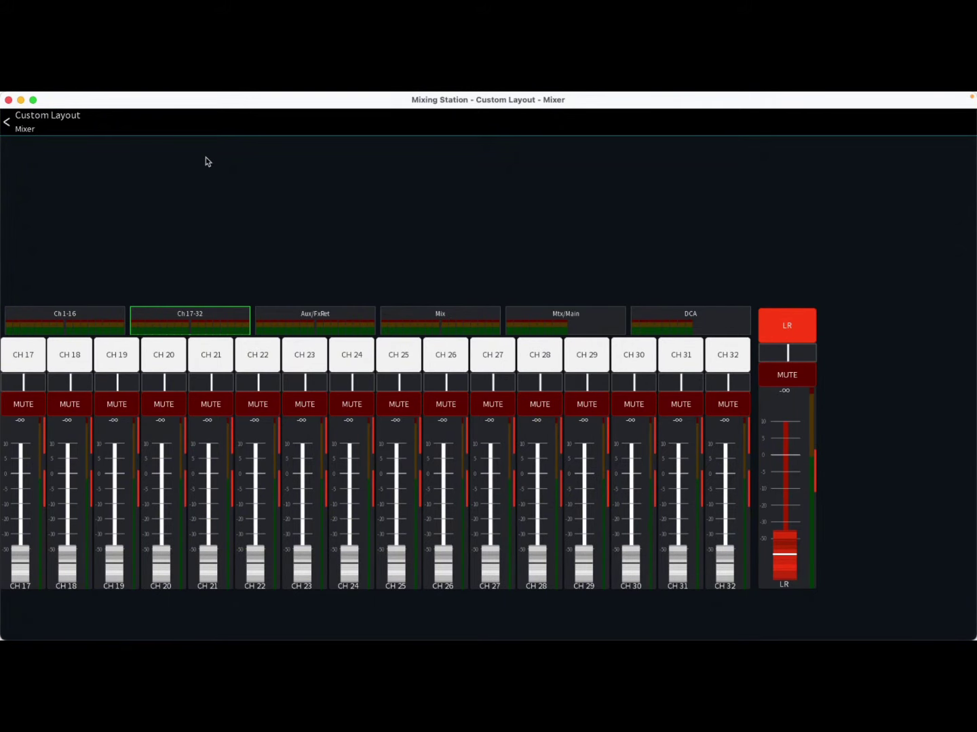
{"action": "left_click", "coordinate": [9, 124]}
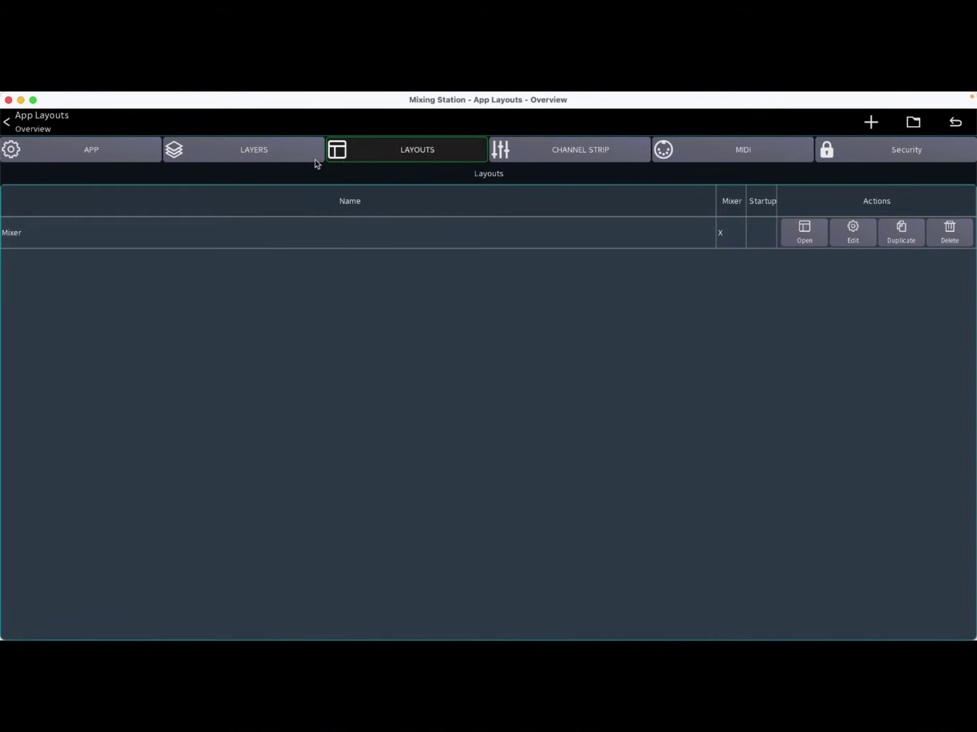
{"action": "left_click", "coordinate": [33, 125]}
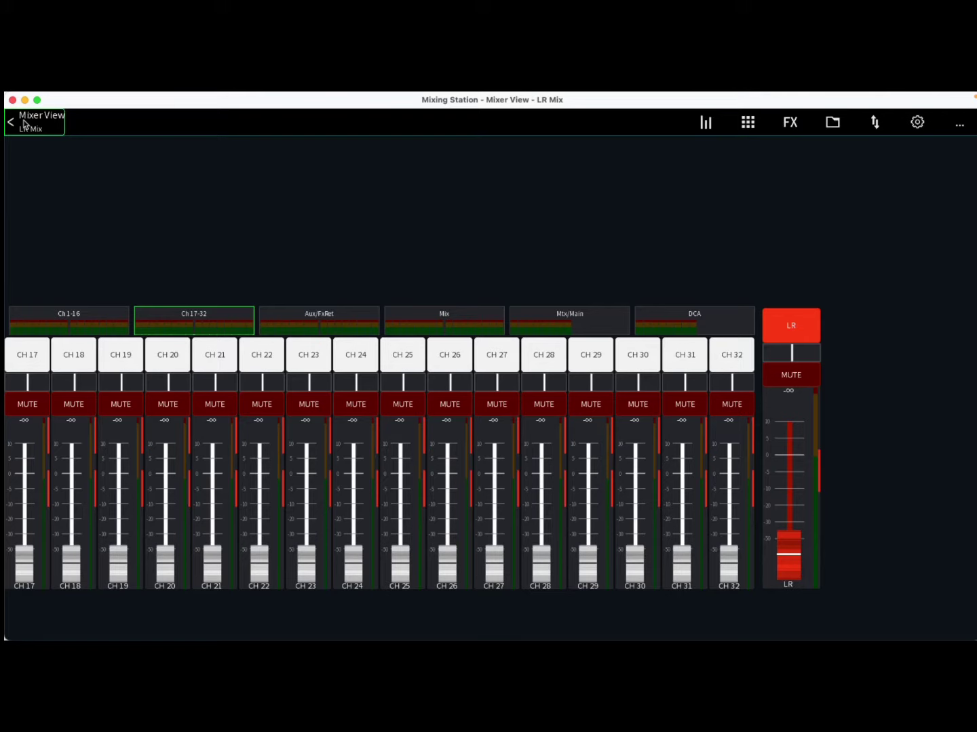
Open the general app settings and load the Avantis theme
{"action": "left_click", "coordinate": [917, 124]}
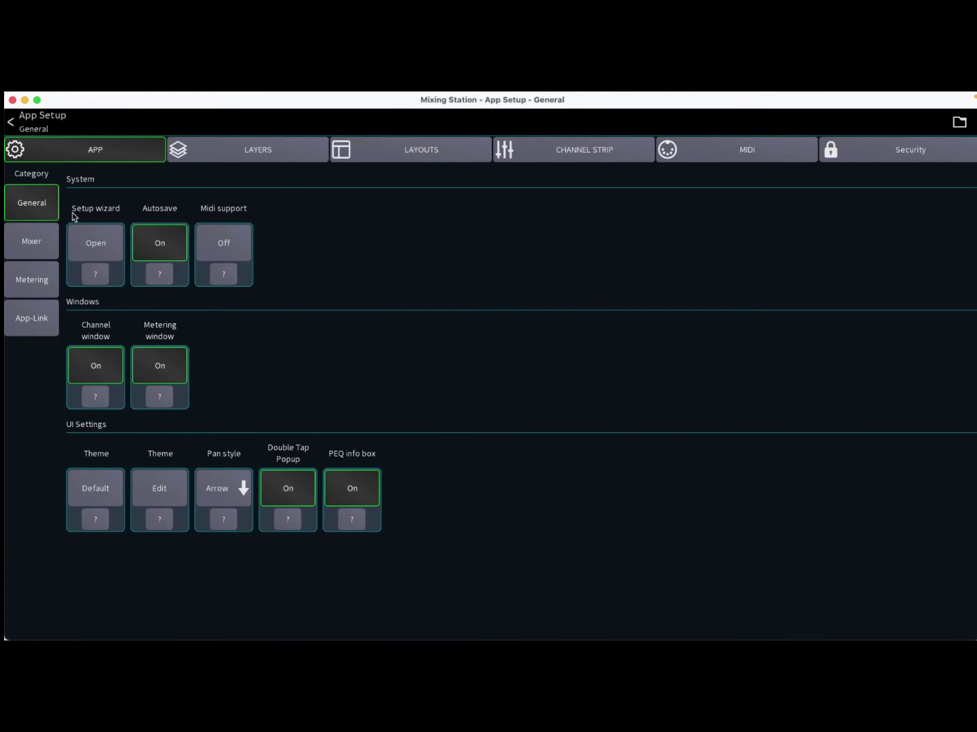
{"action": "left_click", "coordinate": [25, 319]}
{"action": "left_click", "coordinate": [30, 286]}
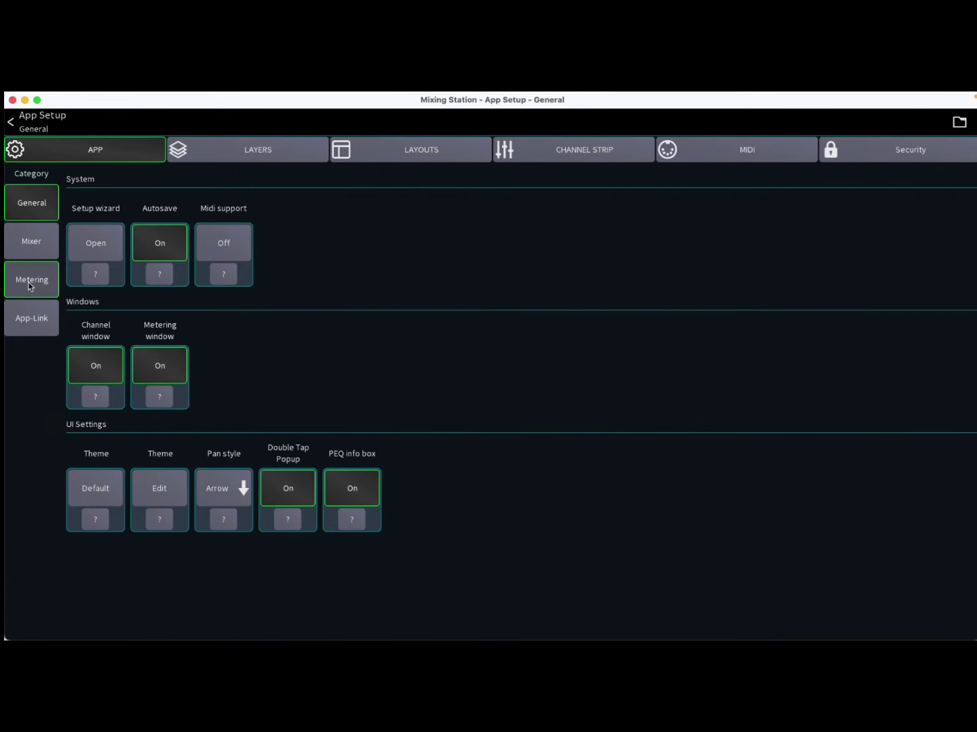
{"action": "left_click", "coordinate": [30, 254]}
{"action": "left_click", "coordinate": [33, 211]}
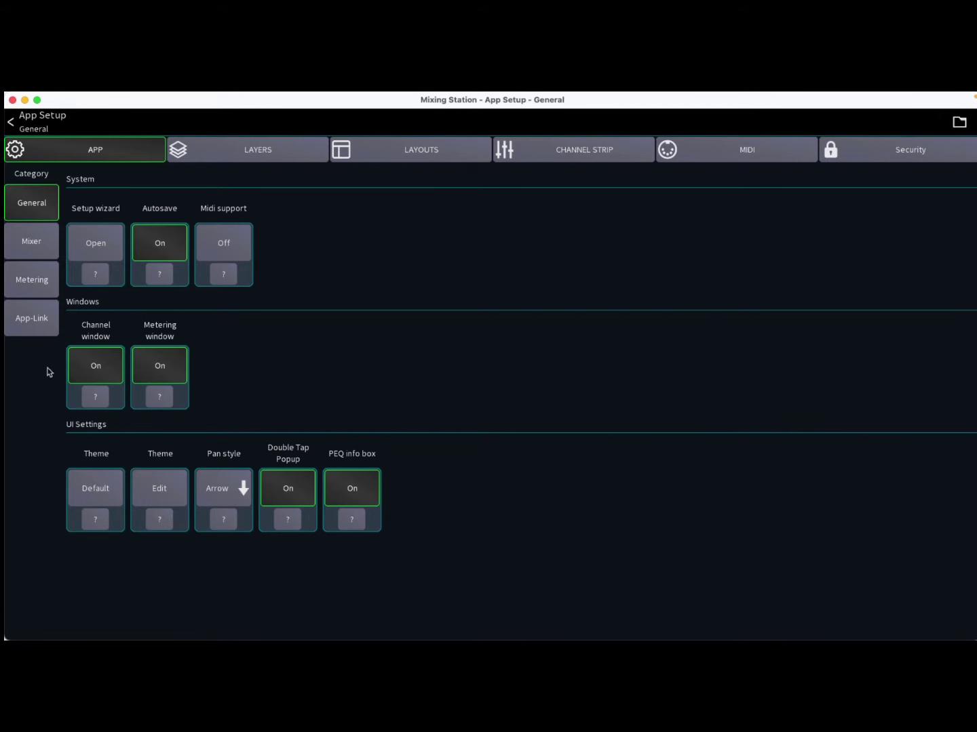
{"action": "left_click", "coordinate": [113, 489]}
{"action": "left_click", "coordinate": [158, 247]}
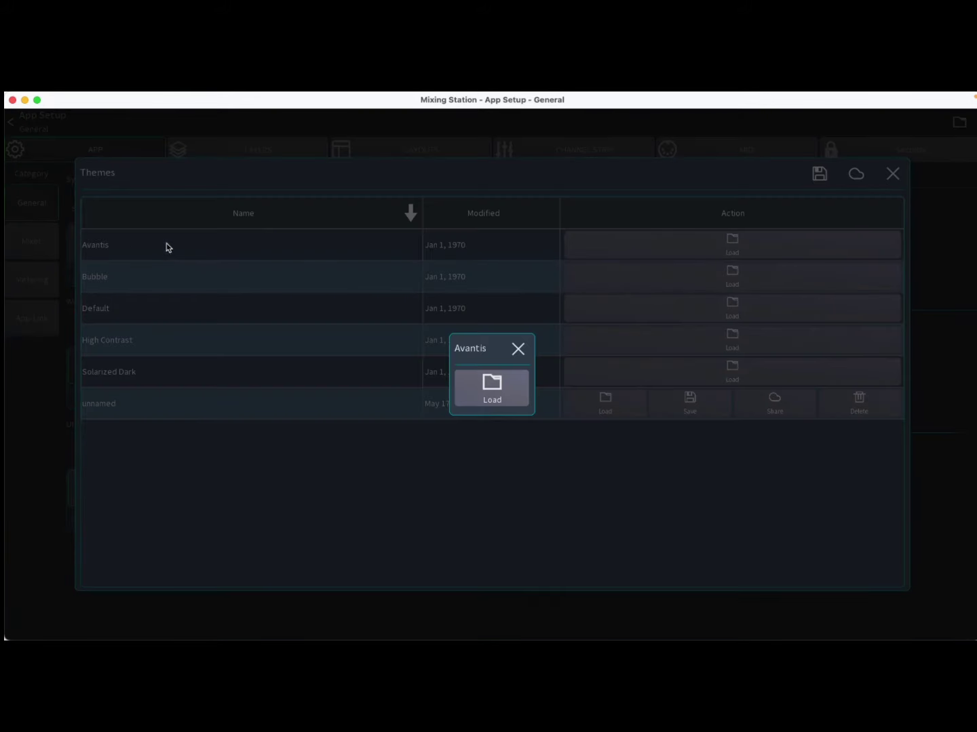
{"action": "left_click", "coordinate": [487, 385]}
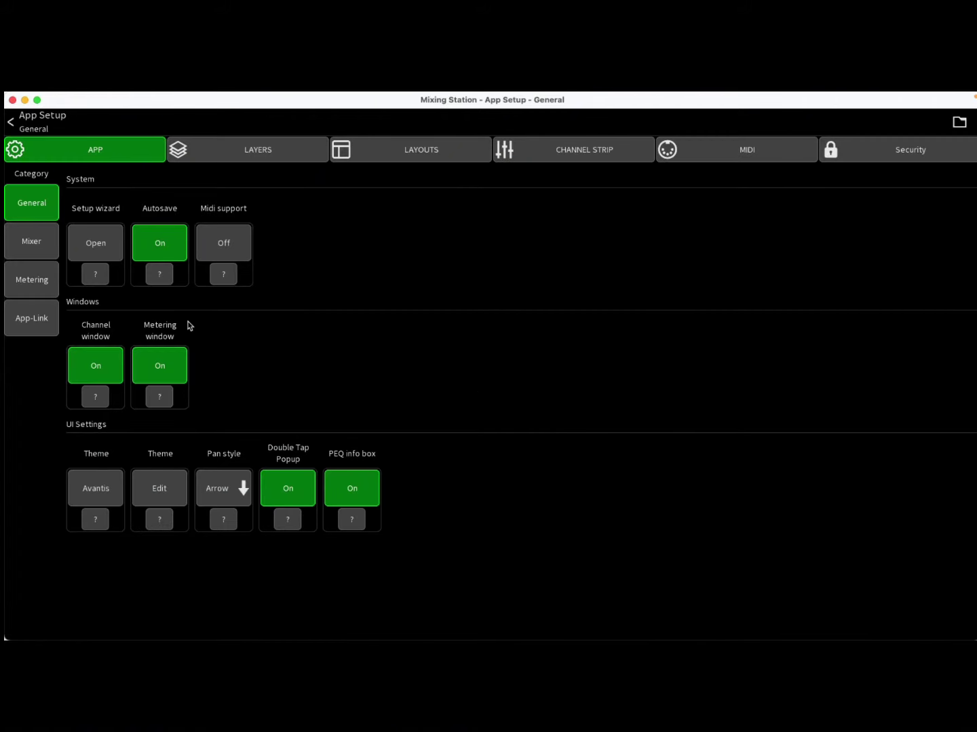
Enable Use 'On' as 'Mute' in the Mixer category of the app settings and return to the mixer view
{"action": "left_click", "coordinate": [37, 251]}
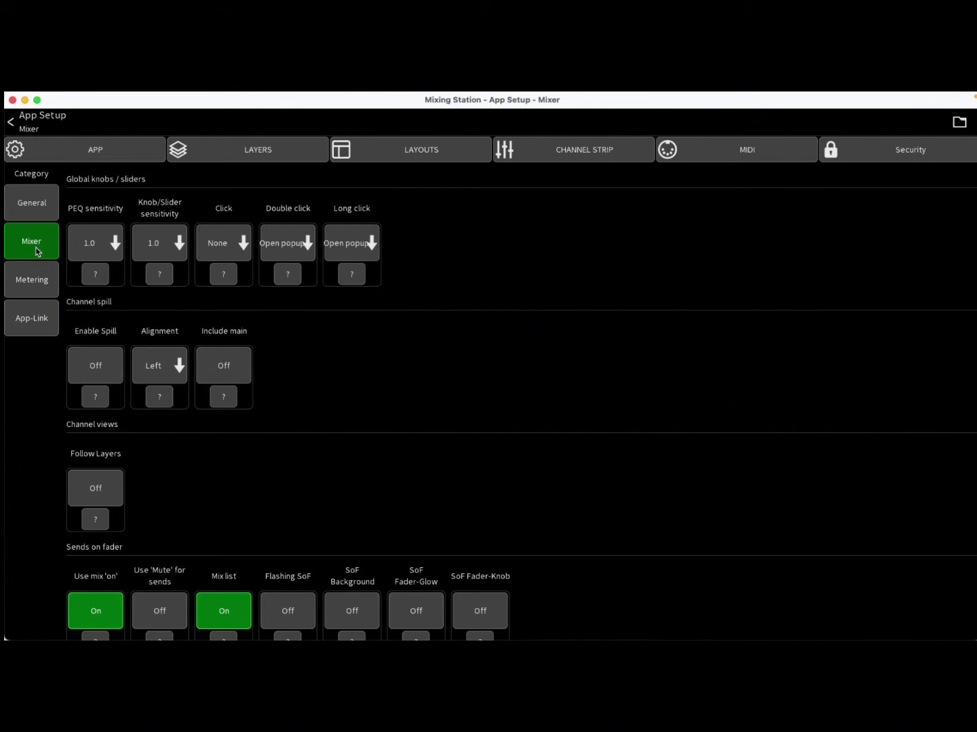
{"action": "scroll", "coordinate": [400, 435], "scroll_direction": "down", "scroll_amount": 4}
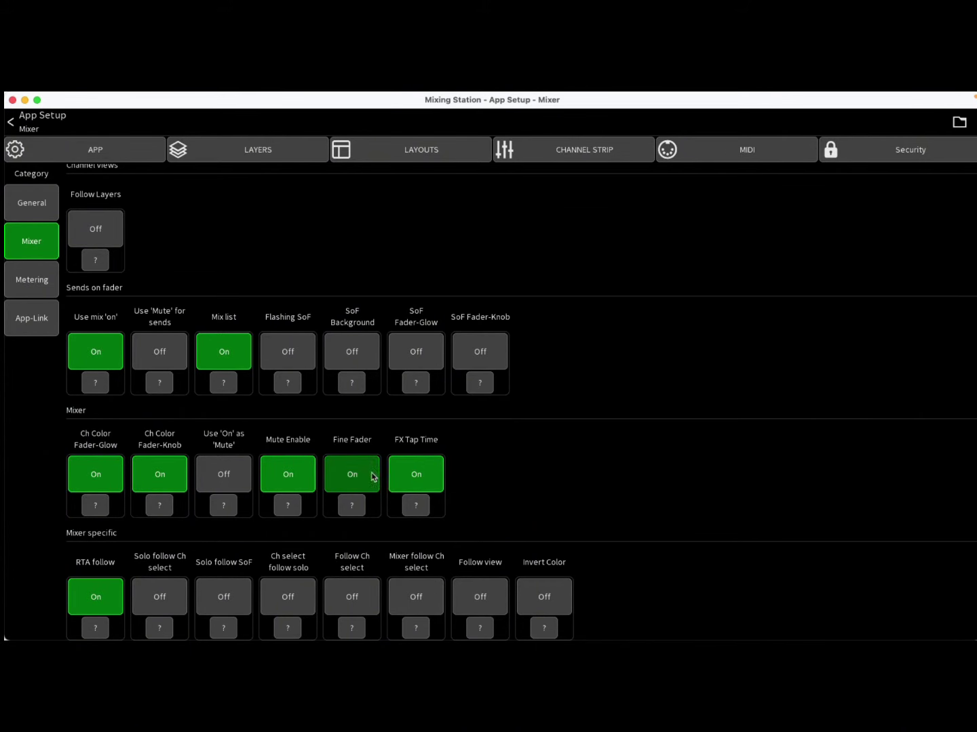
{"action": "left_click", "coordinate": [419, 479]}
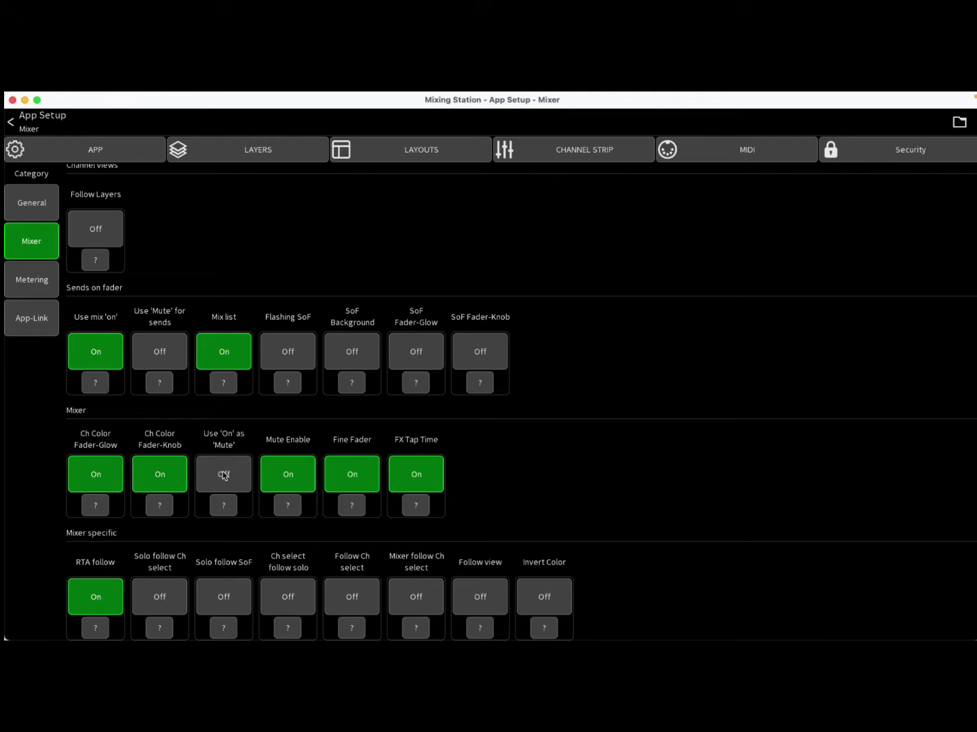
{"action": "left_click", "coordinate": [226, 484]}
{"action": "left_click", "coordinate": [10, 124]}
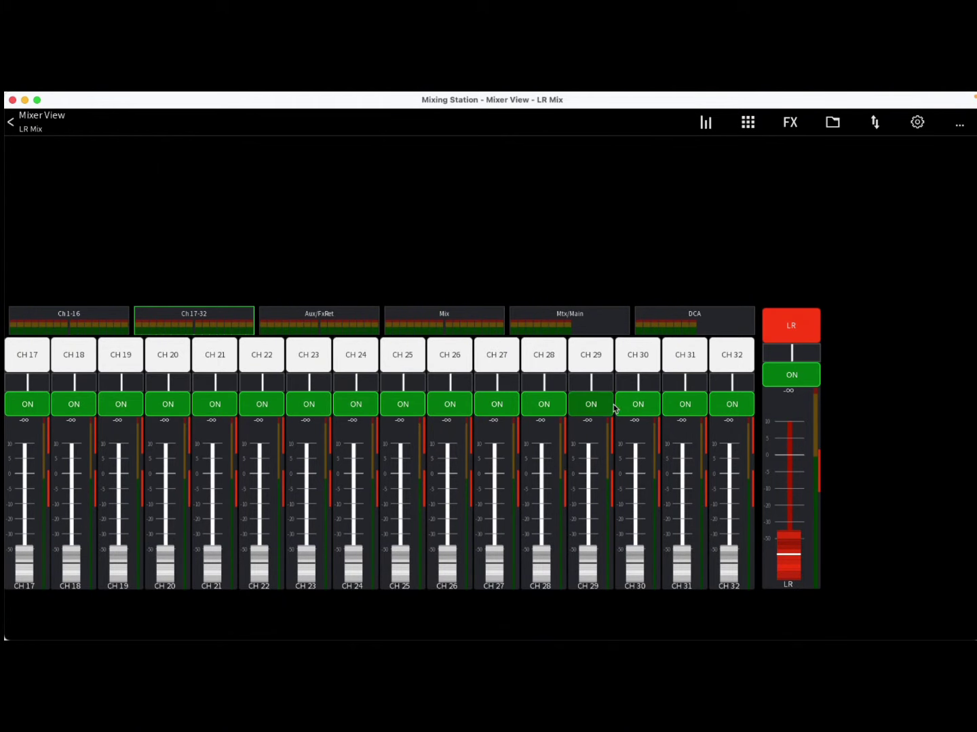
{"action": "left_click", "coordinate": [639, 401]}
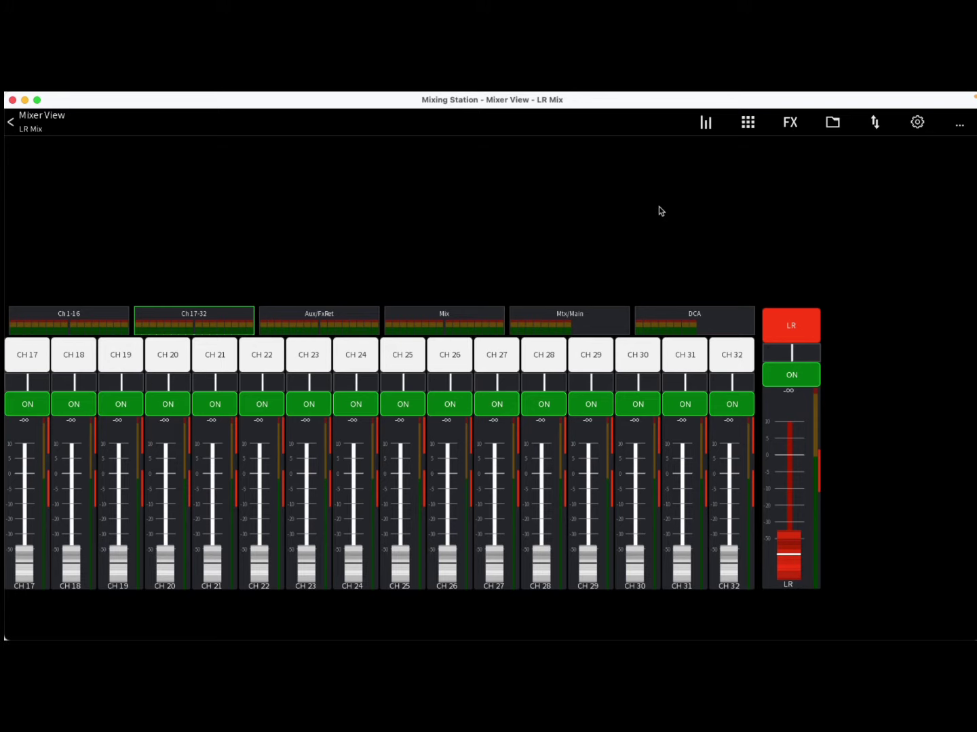
Open the Mixer layout for editing and add a Channel view item from the Channel category
{"action": "left_click", "coordinate": [918, 127]}
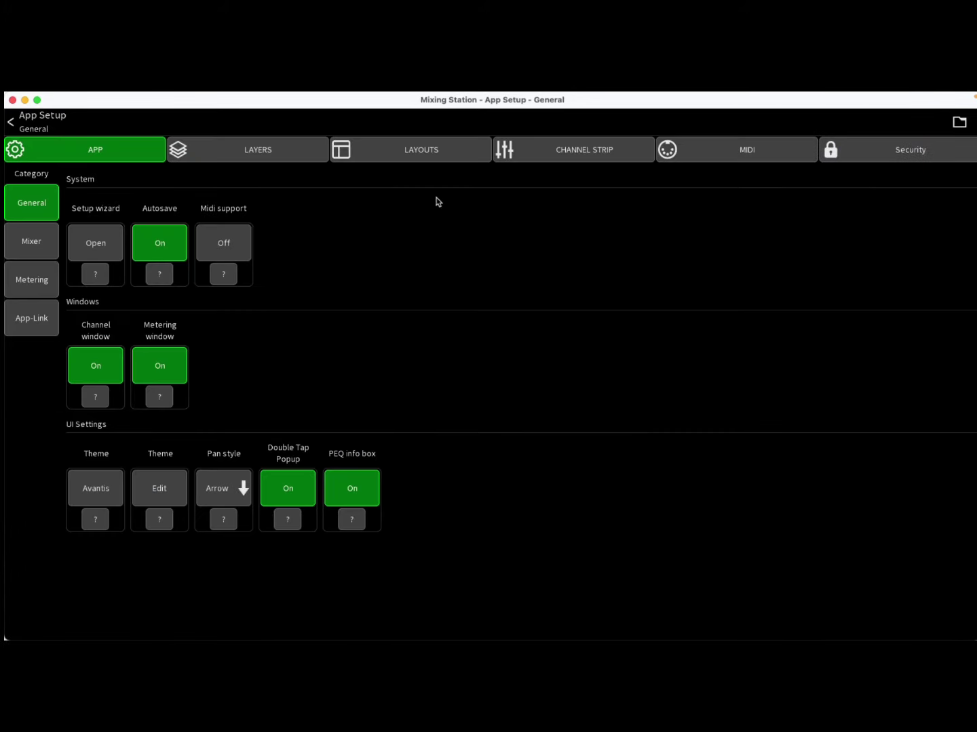
{"action": "left_click", "coordinate": [430, 159]}
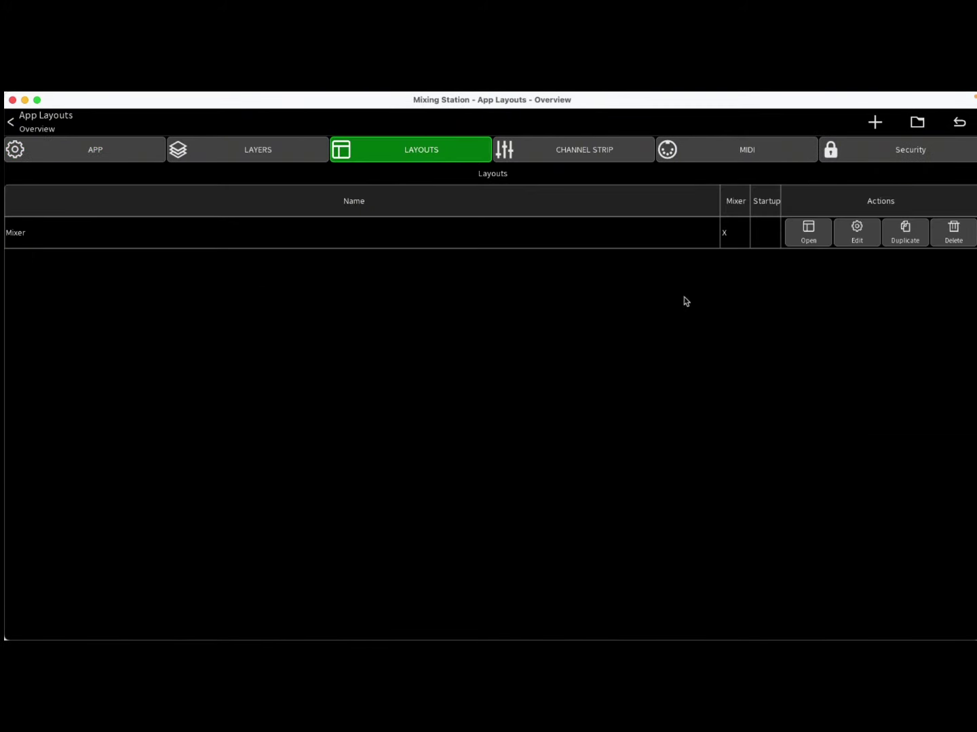
{"action": "left_click", "coordinate": [863, 242]}
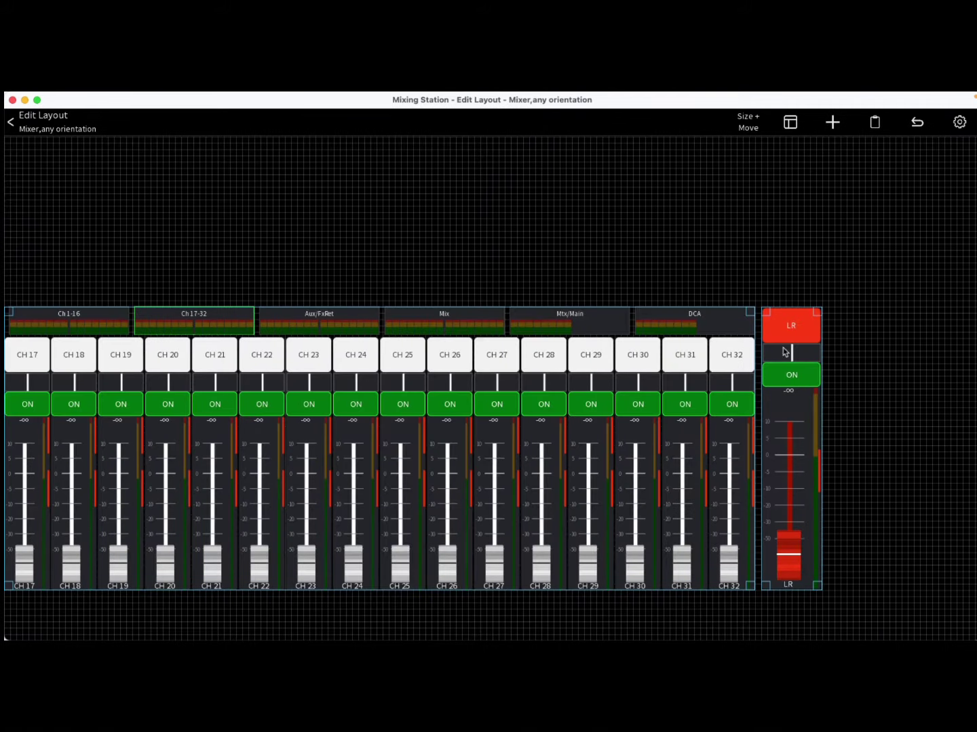
{"action": "left_click", "coordinate": [833, 123]}
{"action": "left_click", "coordinate": [351, 313]}
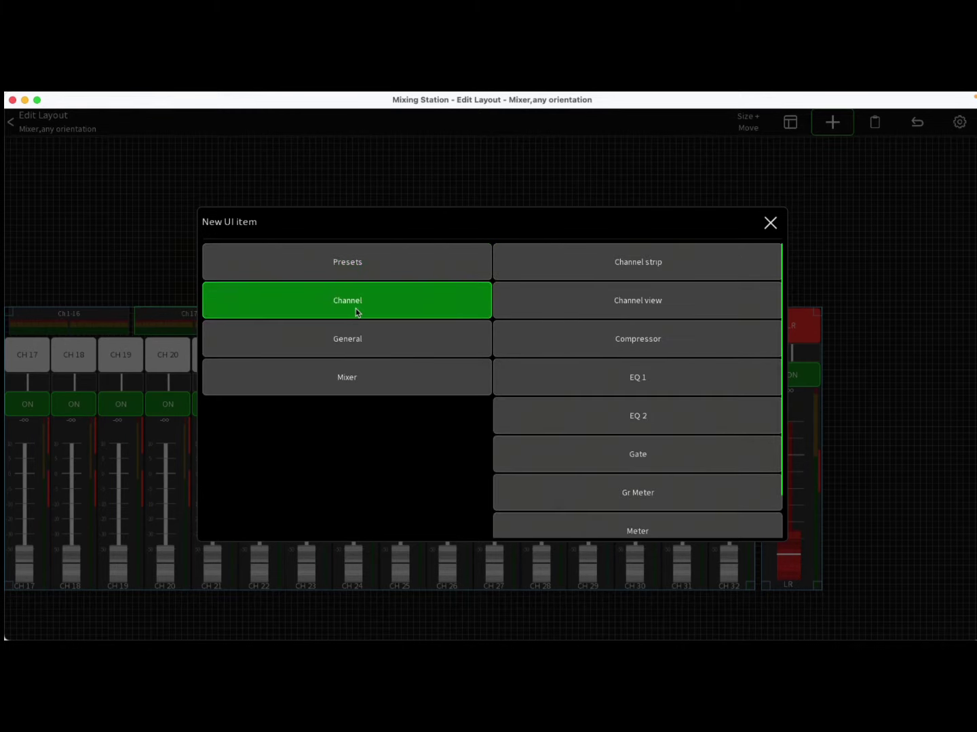
{"action": "left_click", "coordinate": [581, 299]}
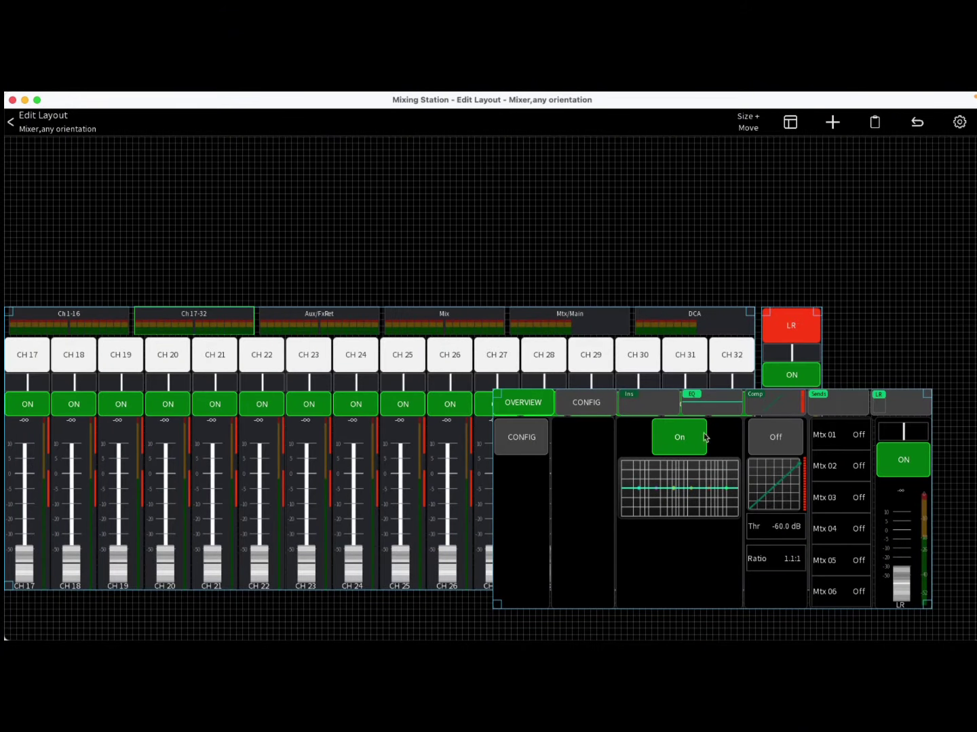
Move the channel view to the layout's upper-left corner and shift the channel block down directly beneath it
{"action": "left_click_drag", "start_coordinate": [703, 434], "coordinate": [385, 155]}
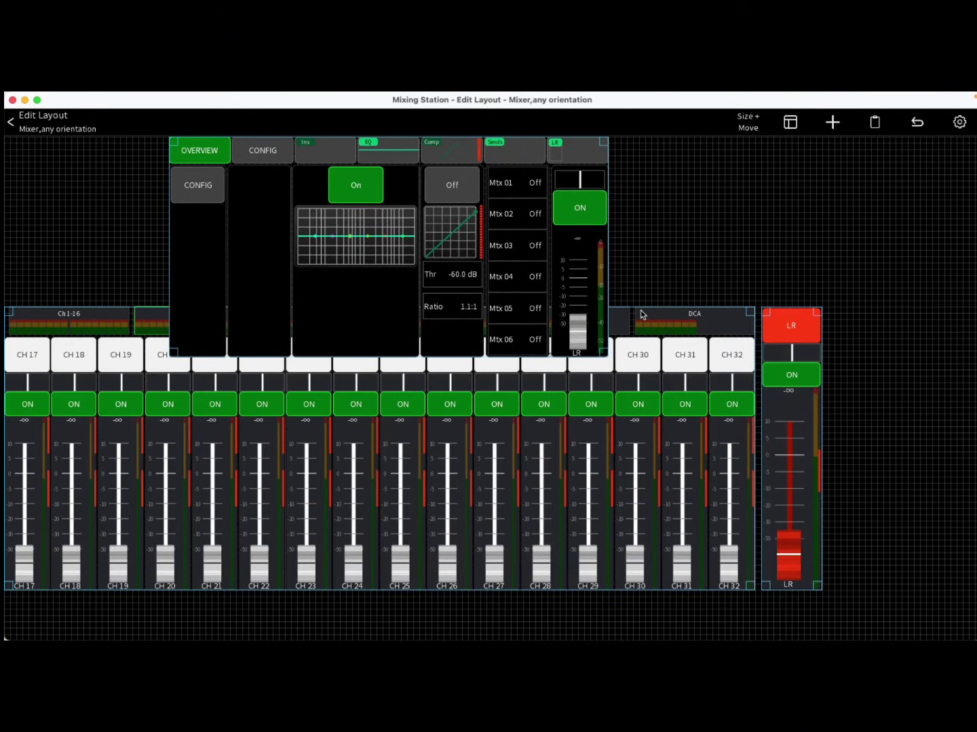
{"action": "left_click_drag", "start_coordinate": [700, 319], "coordinate": [695, 370]}
{"action": "left_click_drag", "start_coordinate": [510, 219], "coordinate": [318, 212]}
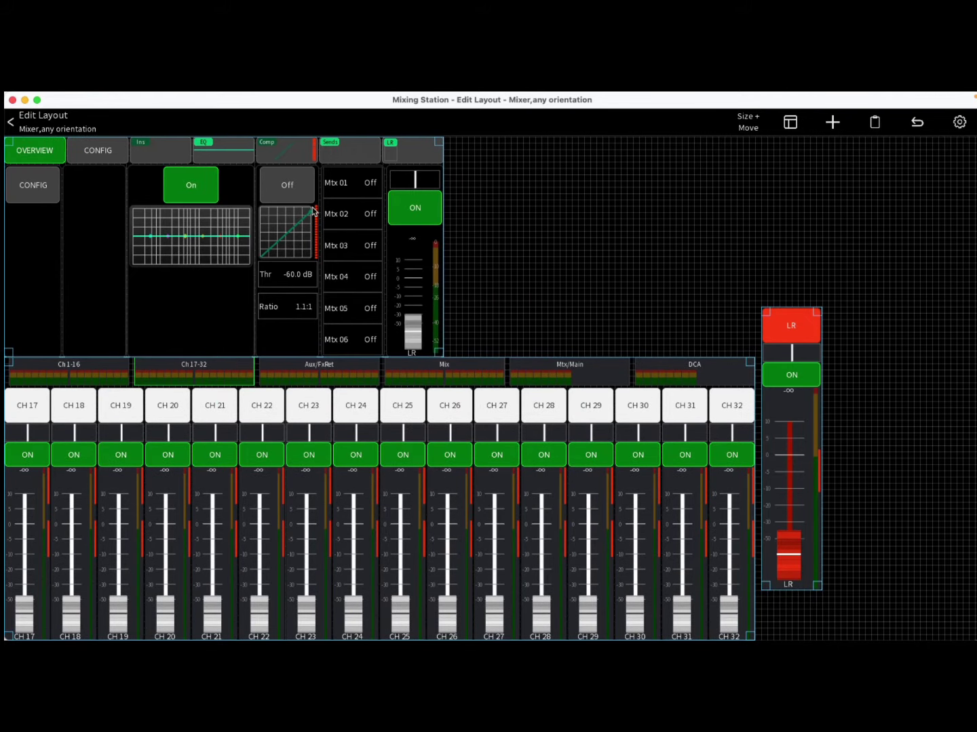
Resize the channel block and channel view to leave a narrow gap between them, and lower the LR strip beside the block
{"action": "left_click_drag", "start_coordinate": [748, 364], "coordinate": [713, 379]}
{"action": "left_click_drag", "start_coordinate": [717, 638], "coordinate": [719, 607]}
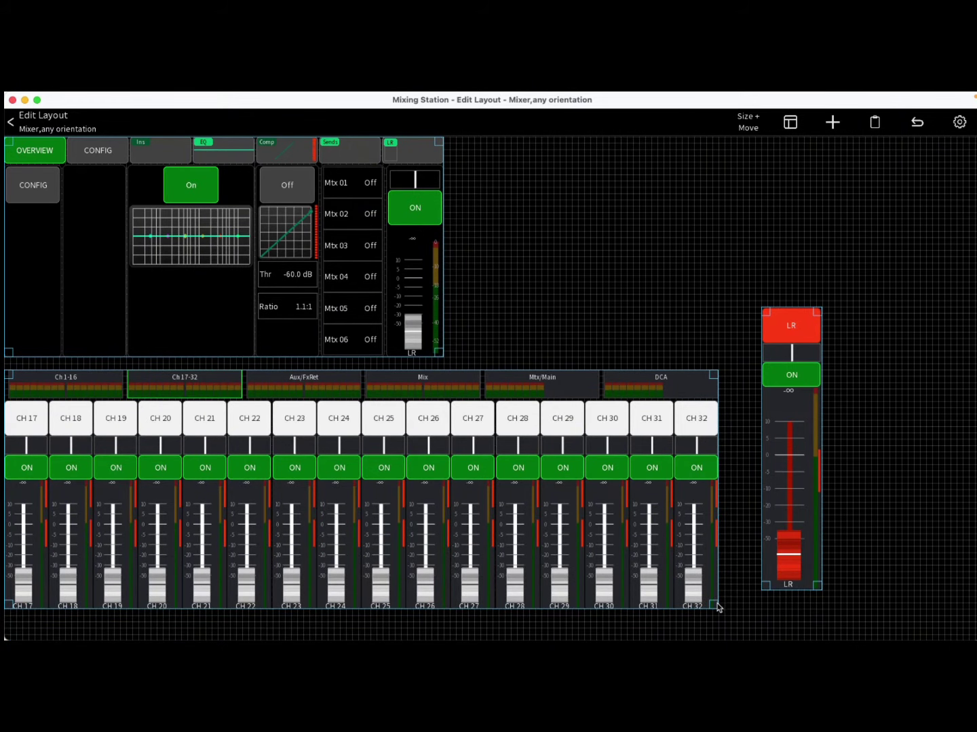
{"action": "left_click_drag", "start_coordinate": [715, 376], "coordinate": [748, 378]}
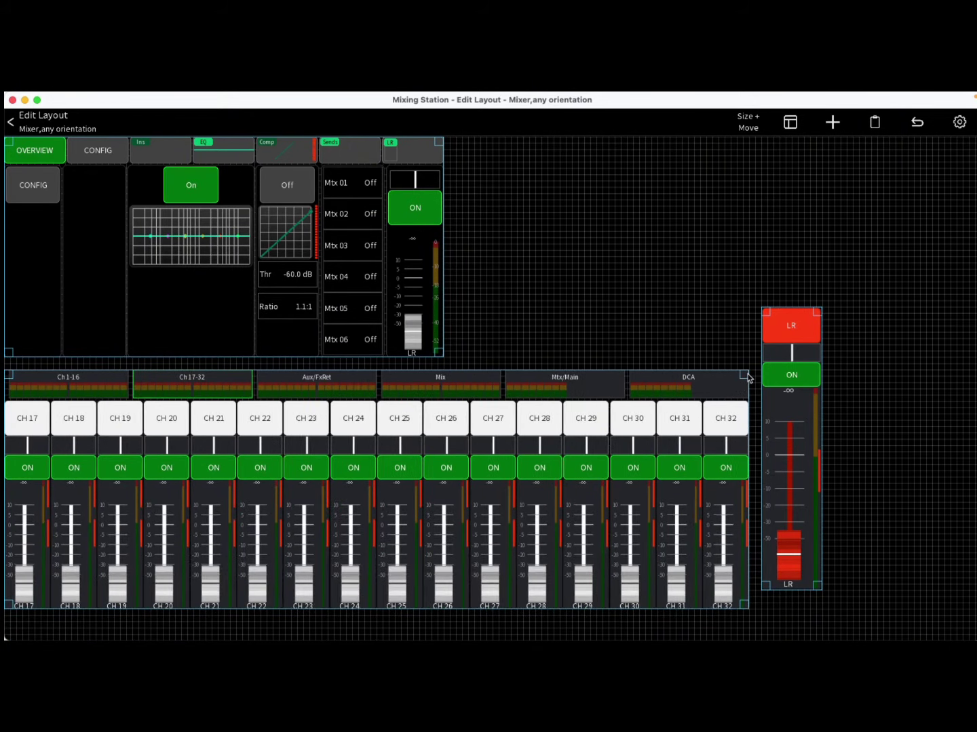
{"action": "left_click_drag", "start_coordinate": [443, 353], "coordinate": [445, 359]}
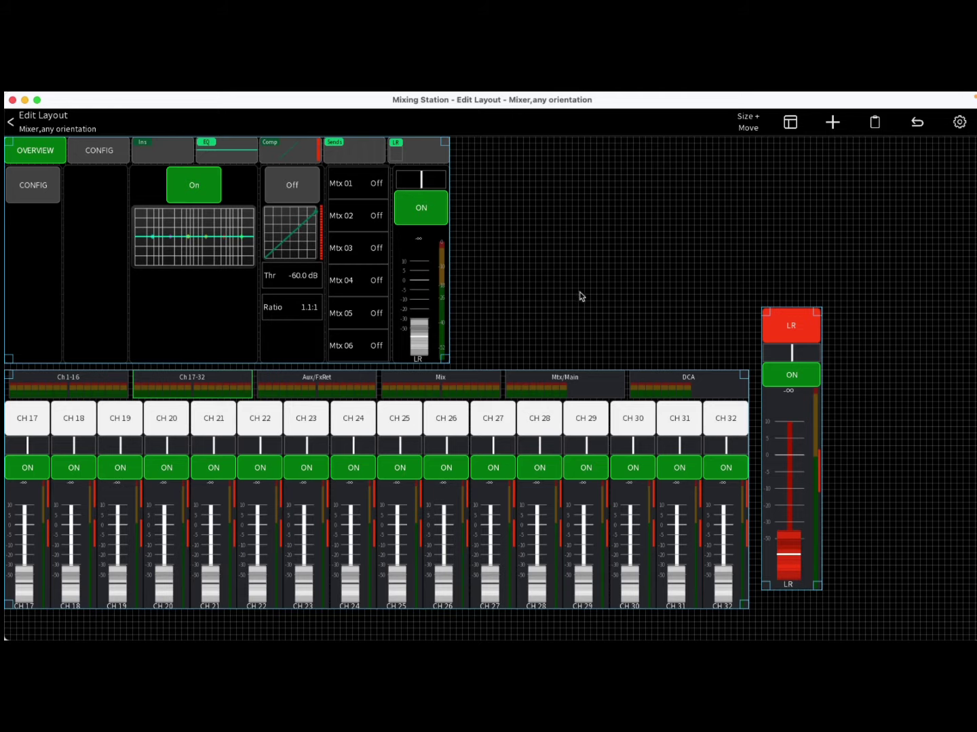
{"action": "left_click_drag", "start_coordinate": [791, 330], "coordinate": [794, 361]}
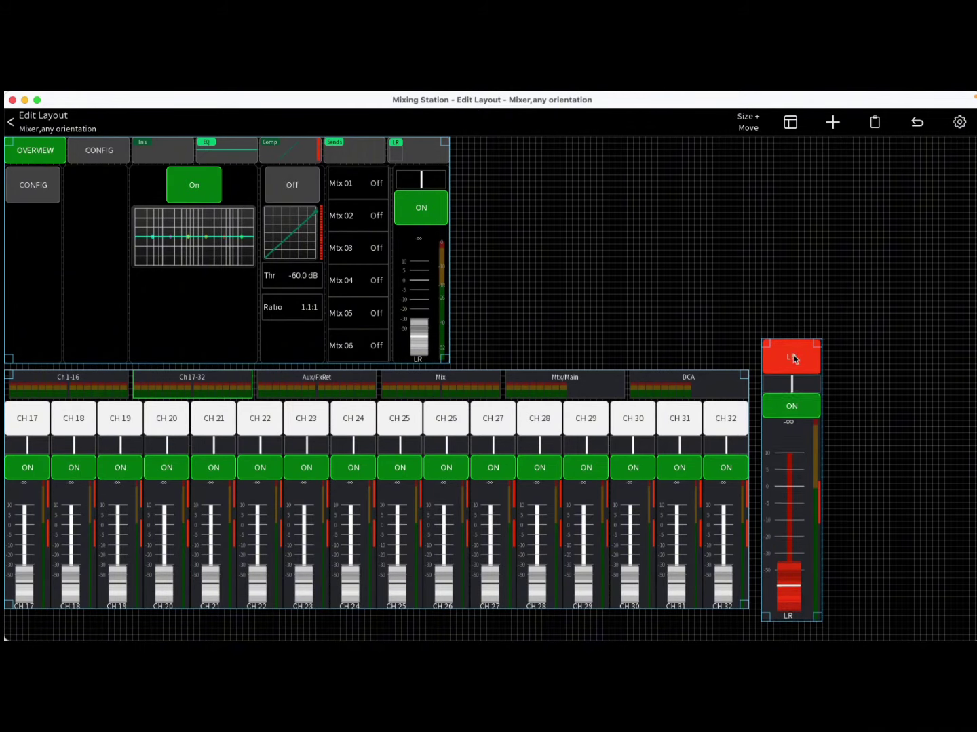
Add two Button: Mutegroup presets and stack them in the empty area beyond the LR strip
{"action": "left_click", "coordinate": [832, 124]}
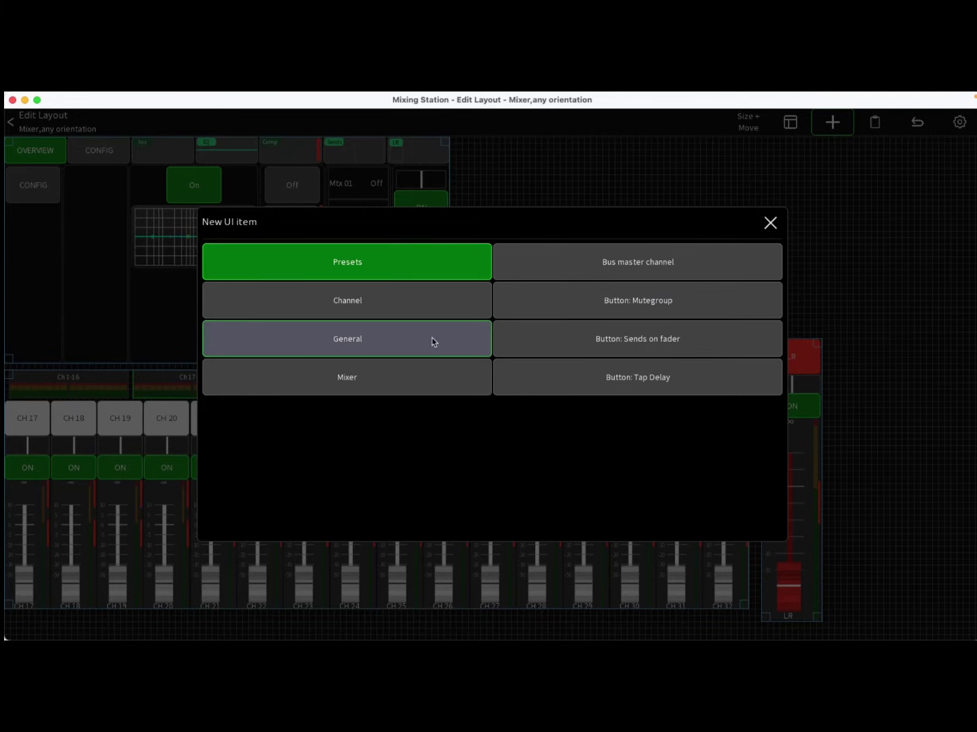
{"action": "left_click", "coordinate": [581, 306]}
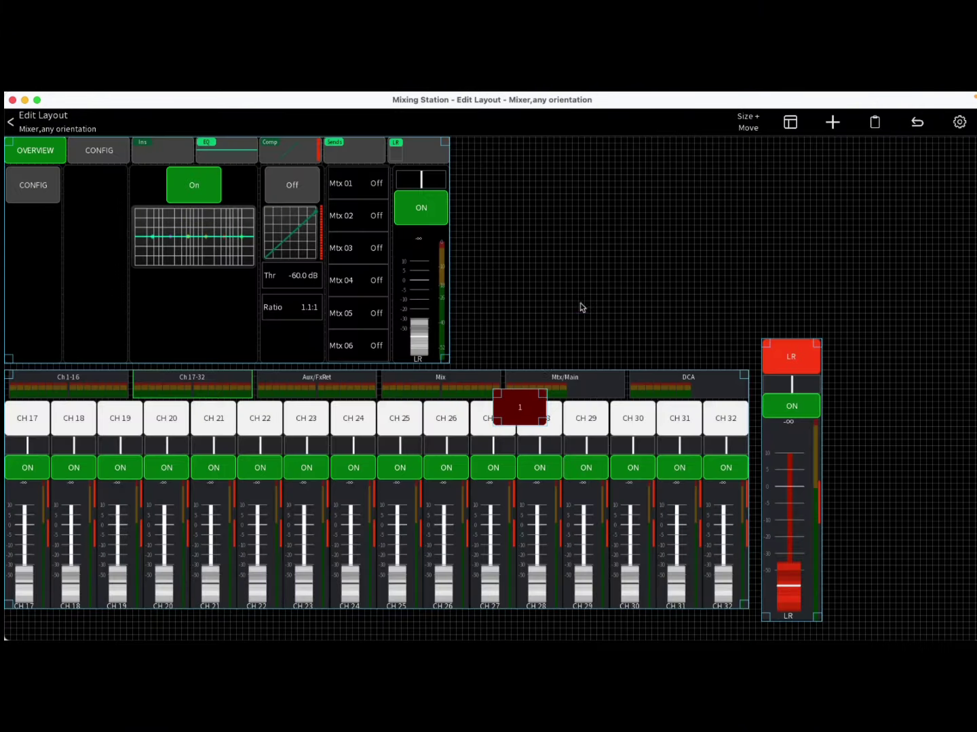
{"action": "left_click_drag", "start_coordinate": [523, 405], "coordinate": [878, 346]}
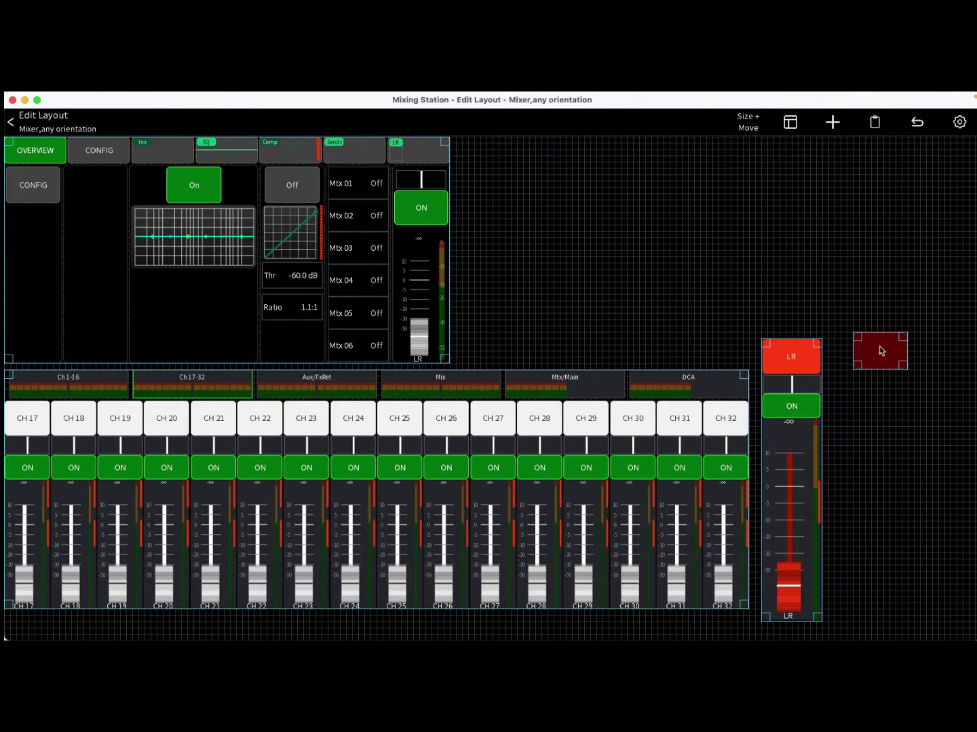
{"action": "left_click", "coordinate": [832, 122]}
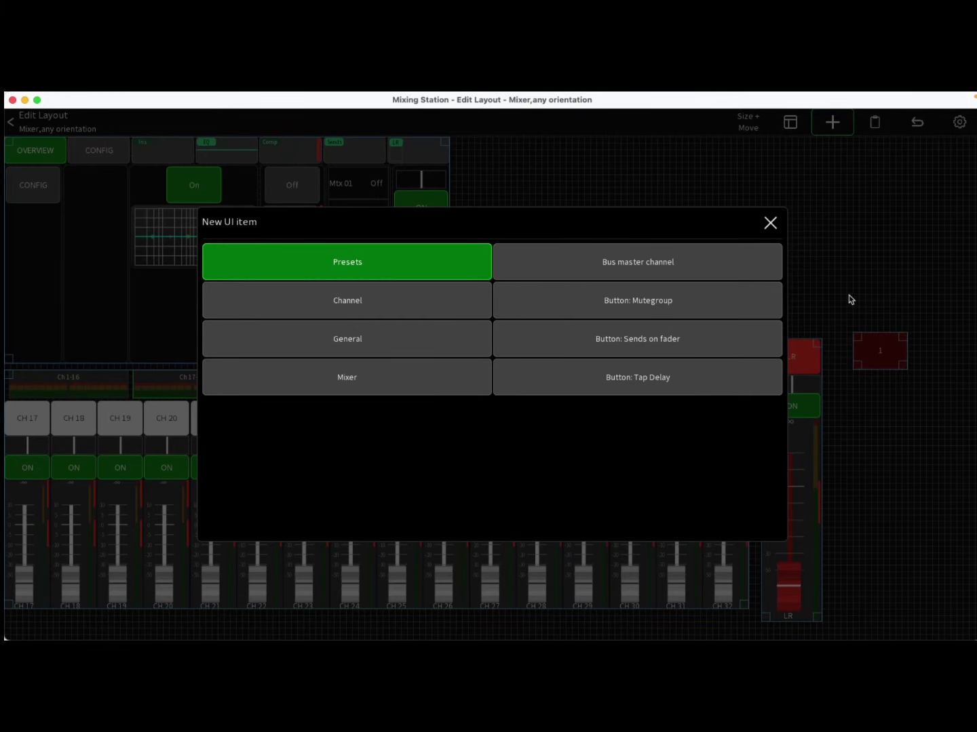
{"action": "left_click", "coordinate": [711, 302]}
{"action": "left_click_drag", "start_coordinate": [526, 412], "coordinate": [887, 403]}
Duplicate the mute group button twice using plain Paste without incrementing, and stack the copies below the first two
{"action": "left_click", "coordinate": [888, 403]}
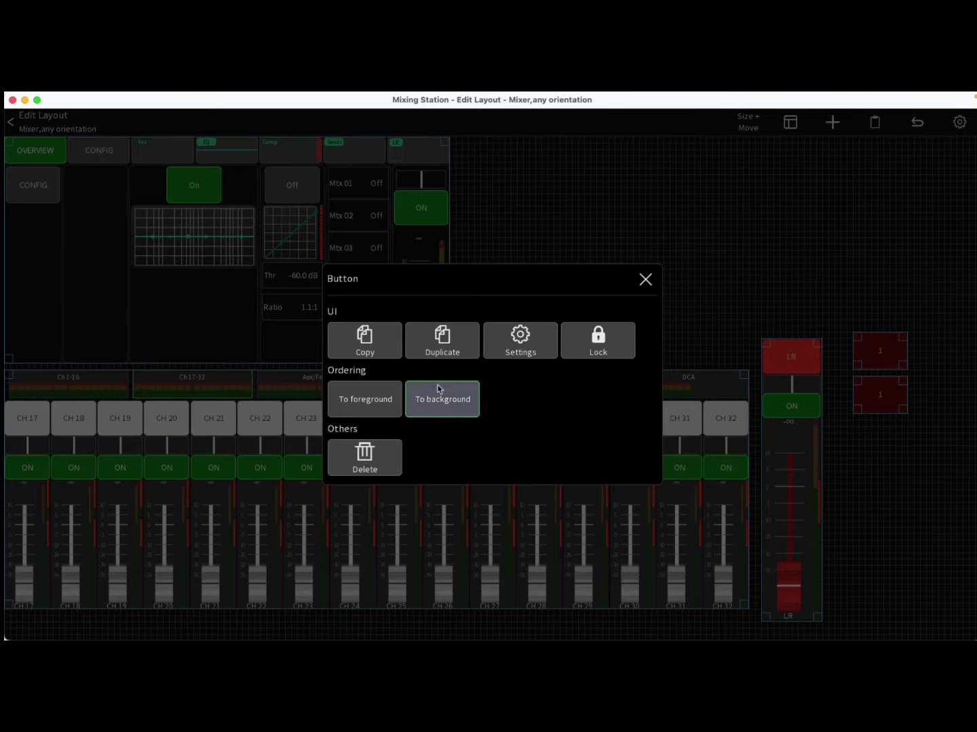
{"action": "left_click", "coordinate": [445, 354]}
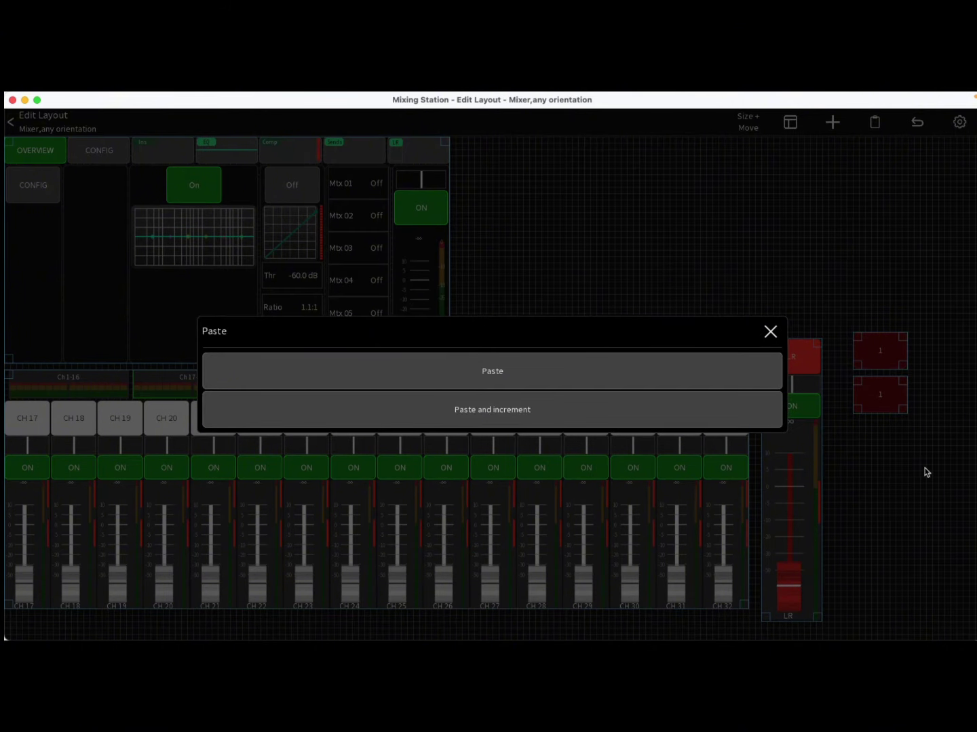
{"action": "left_click", "coordinate": [657, 381]}
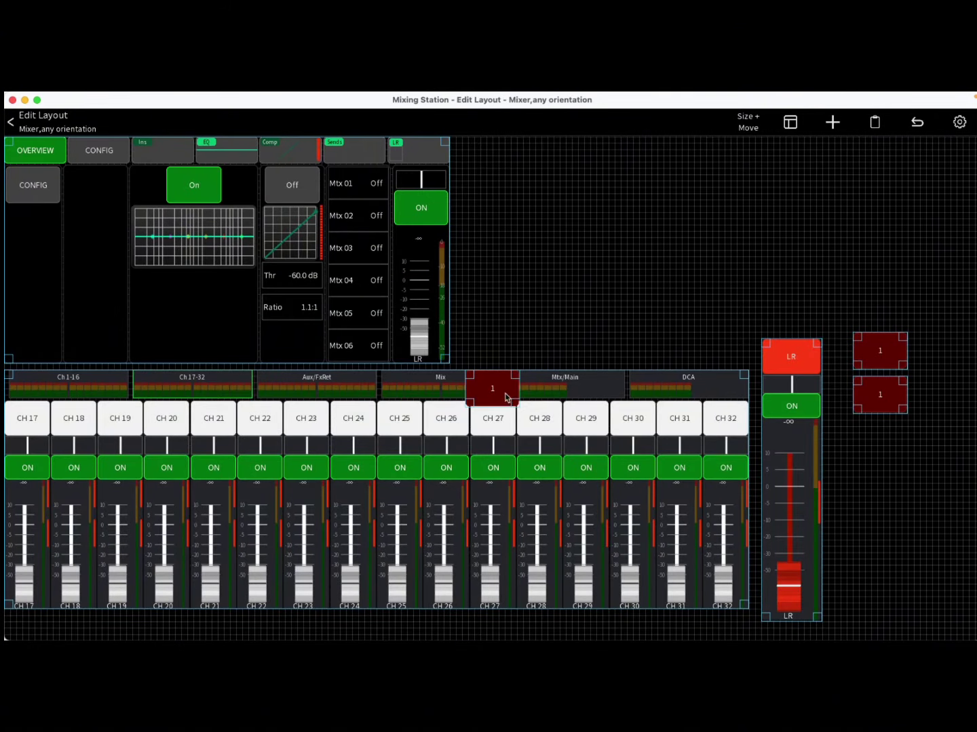
{"action": "left_click_drag", "start_coordinate": [505, 397], "coordinate": [892, 450]}
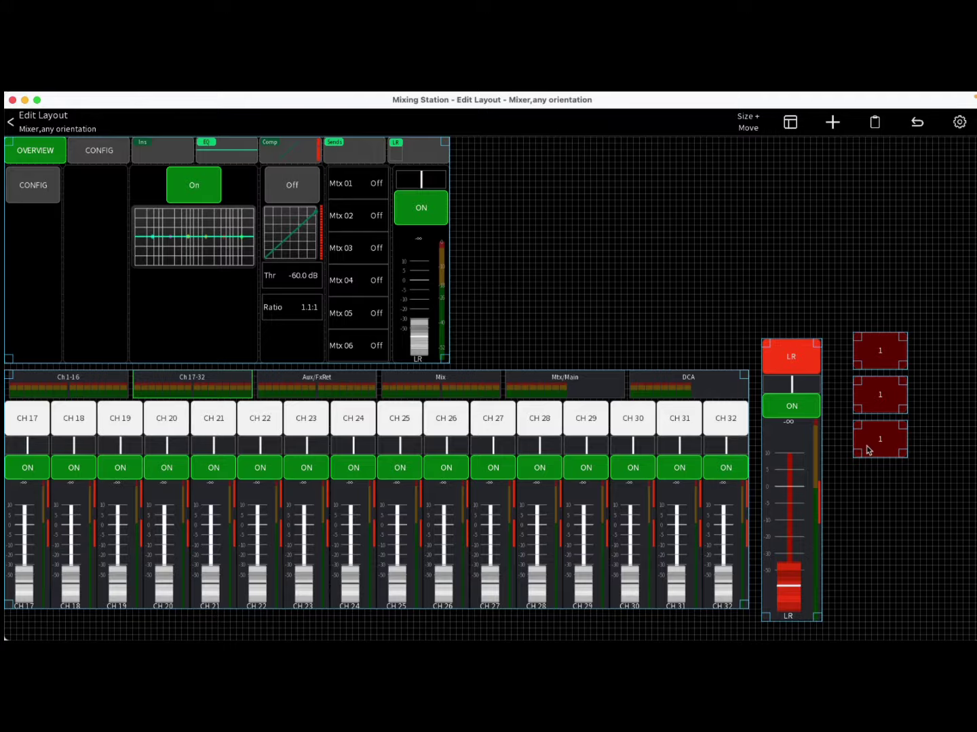
{"action": "left_click", "coordinate": [868, 449]}
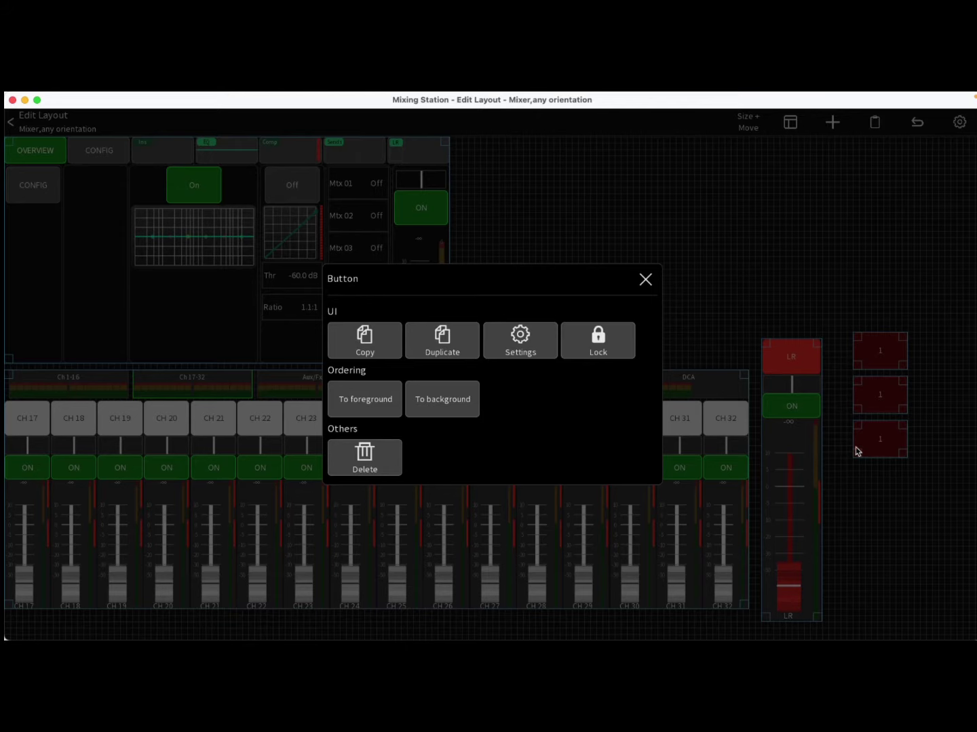
{"action": "left_click", "coordinate": [449, 353]}
{"action": "left_click", "coordinate": [493, 388]}
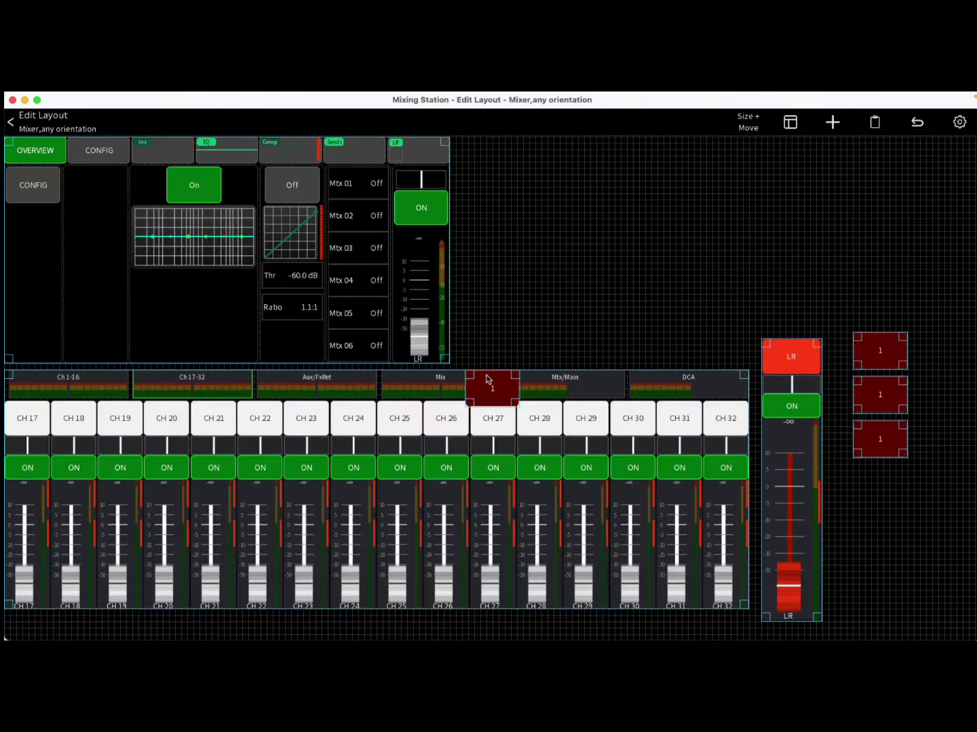
{"action": "left_click_drag", "start_coordinate": [479, 384], "coordinate": [867, 481]}
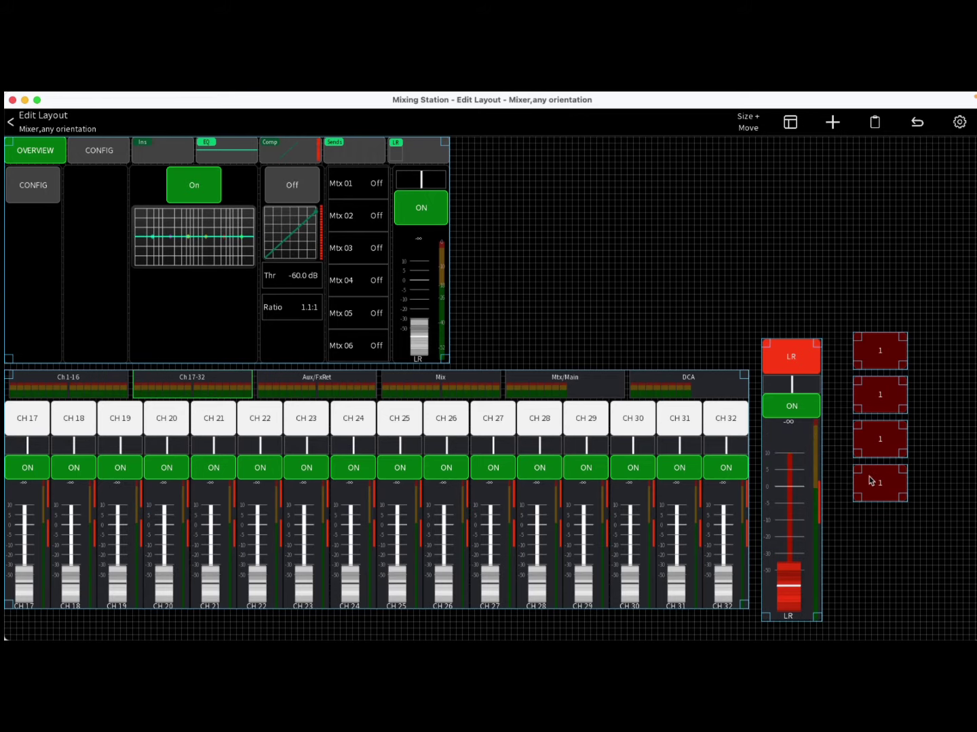
Examine the top mute group button's settings for its label, theme and click action, and return to the layout editor
{"action": "left_click", "coordinate": [879, 354]}
{"action": "left_click", "coordinate": [878, 353]}
{"action": "left_click", "coordinate": [881, 353]}
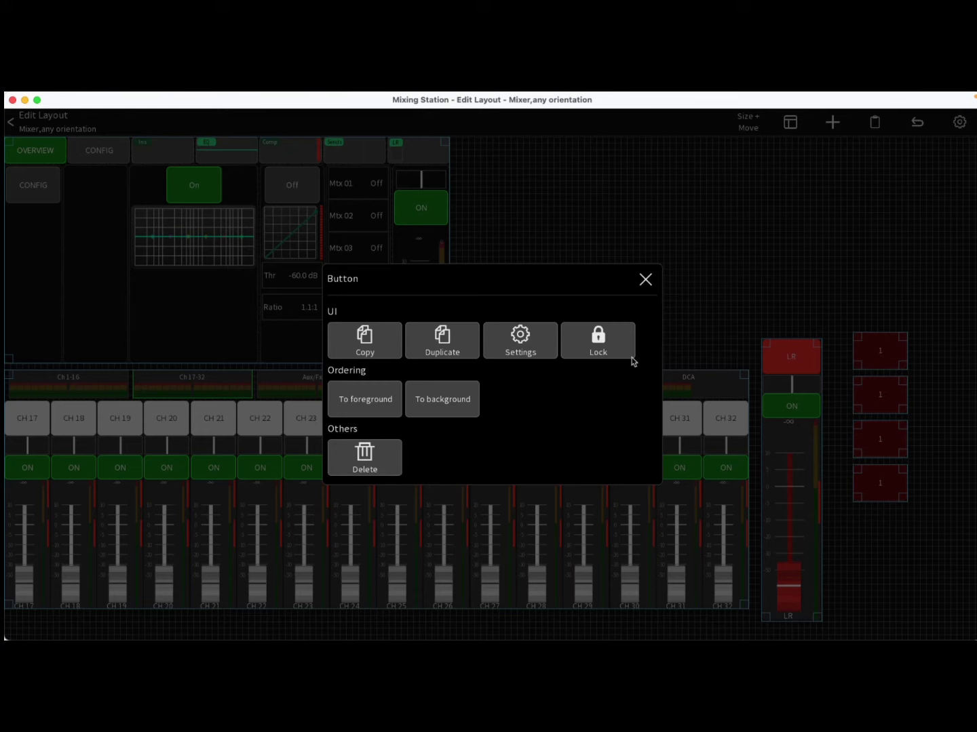
{"action": "left_click", "coordinate": [532, 352]}
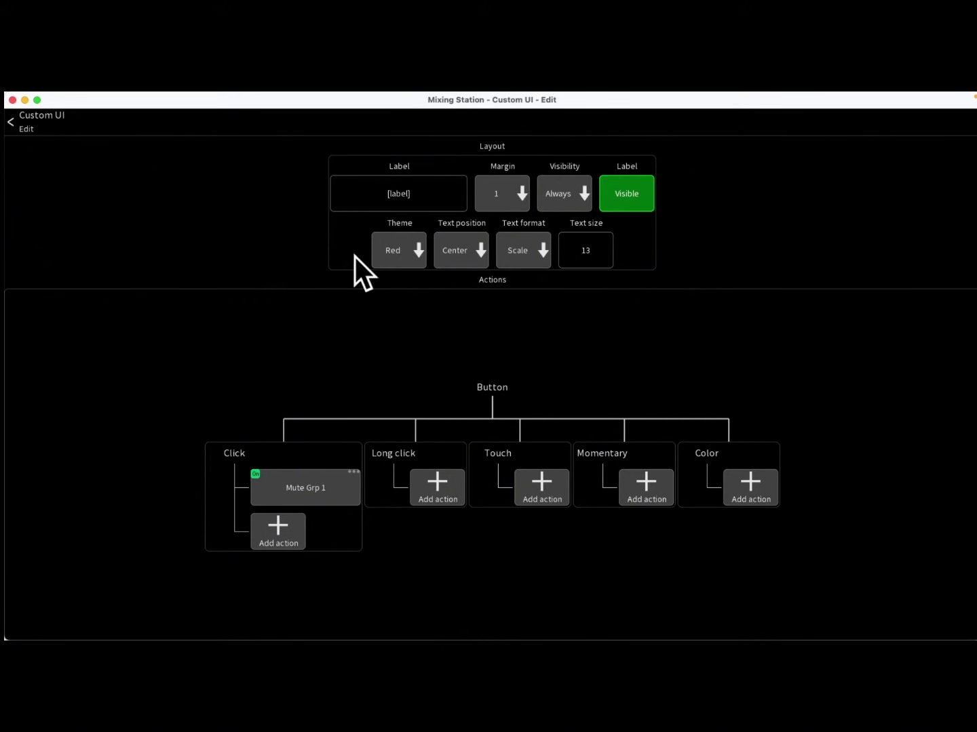
{"action": "left_click", "coordinate": [11, 123]}
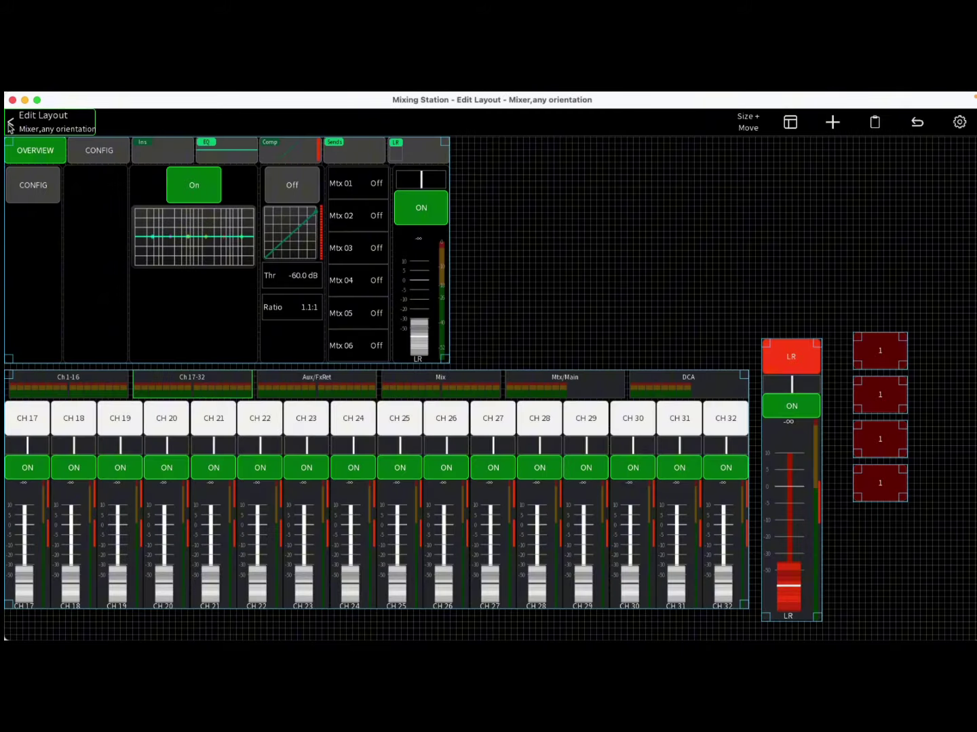
Assign mute group 2 to the second mute group button's click action and set its theme to Magenta
{"action": "left_click", "coordinate": [882, 395]}
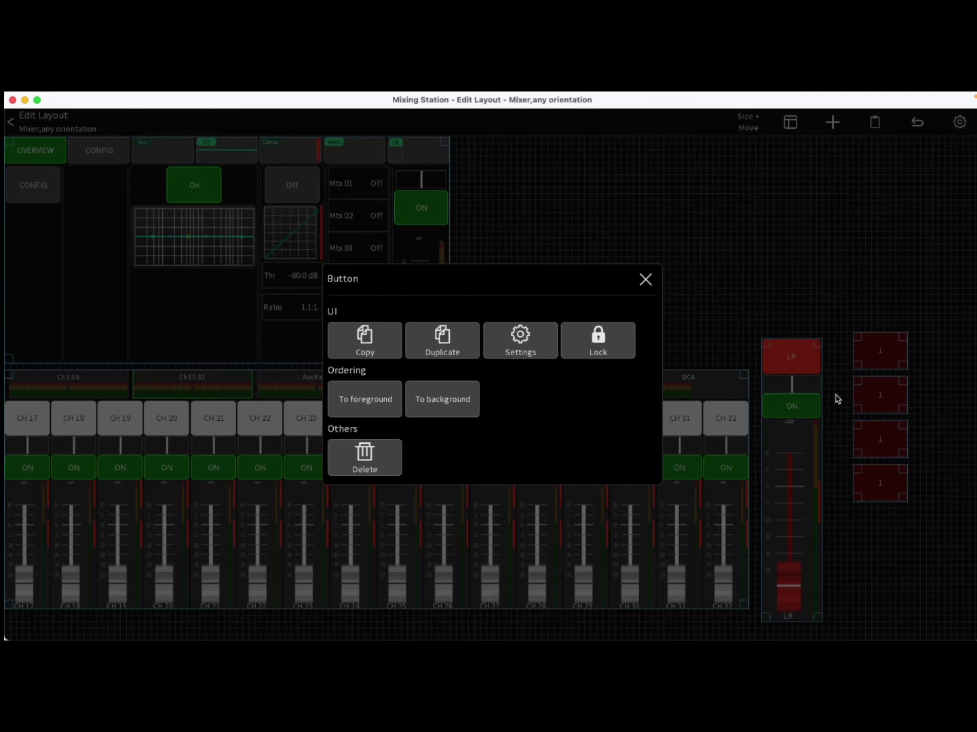
{"action": "left_click", "coordinate": [528, 336]}
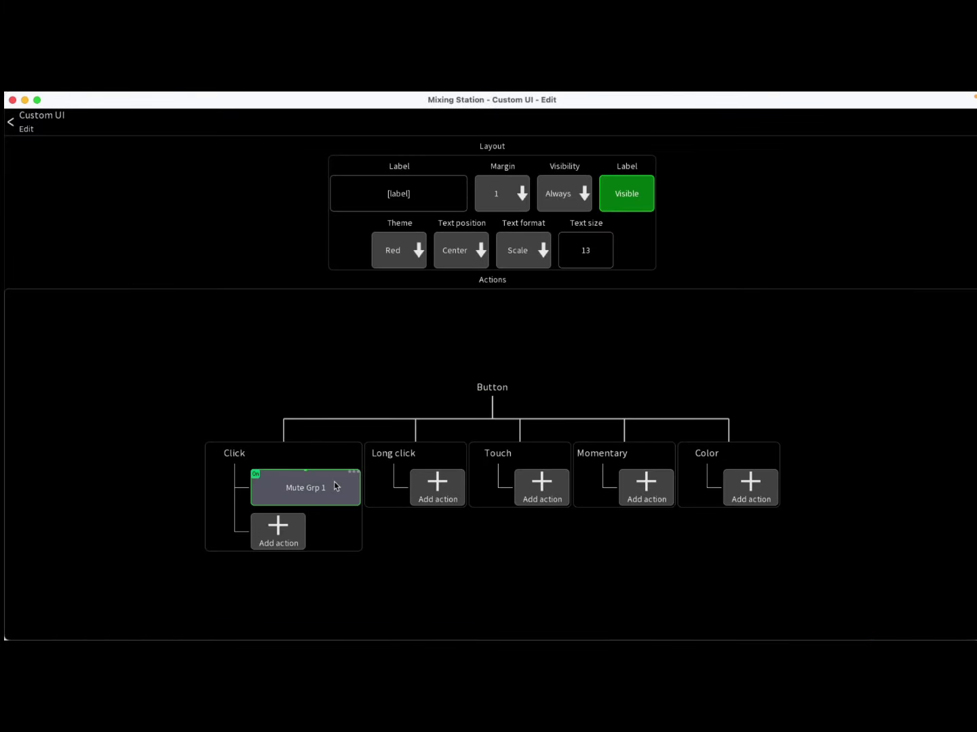
{"action": "left_click", "coordinate": [336, 486]}
{"action": "left_click", "coordinate": [386, 289]}
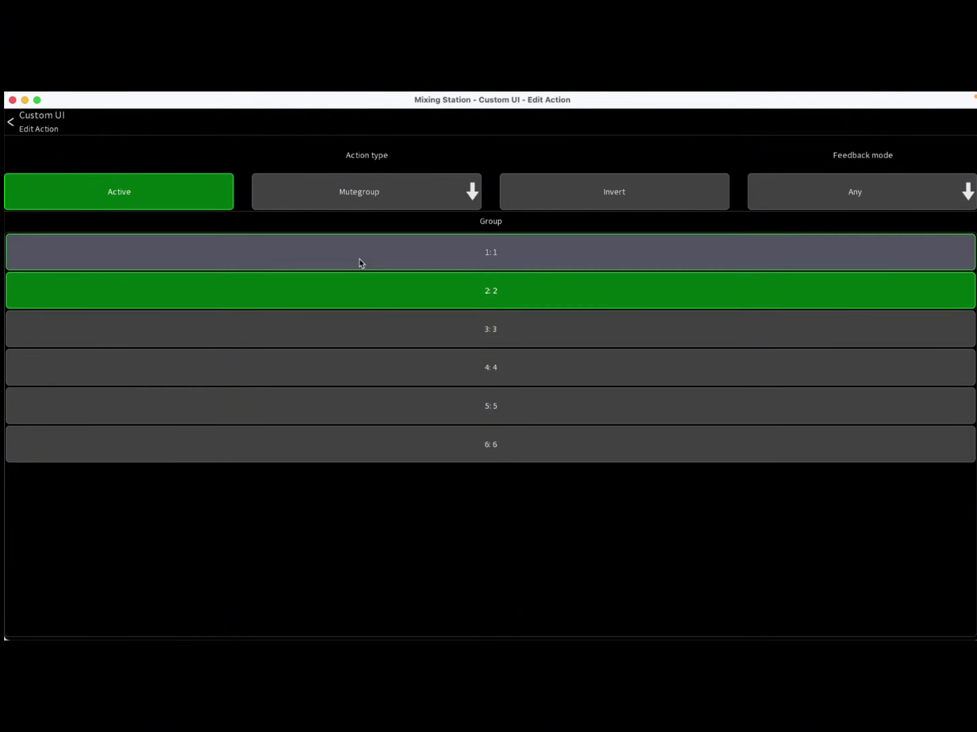
{"action": "left_click", "coordinate": [20, 127]}
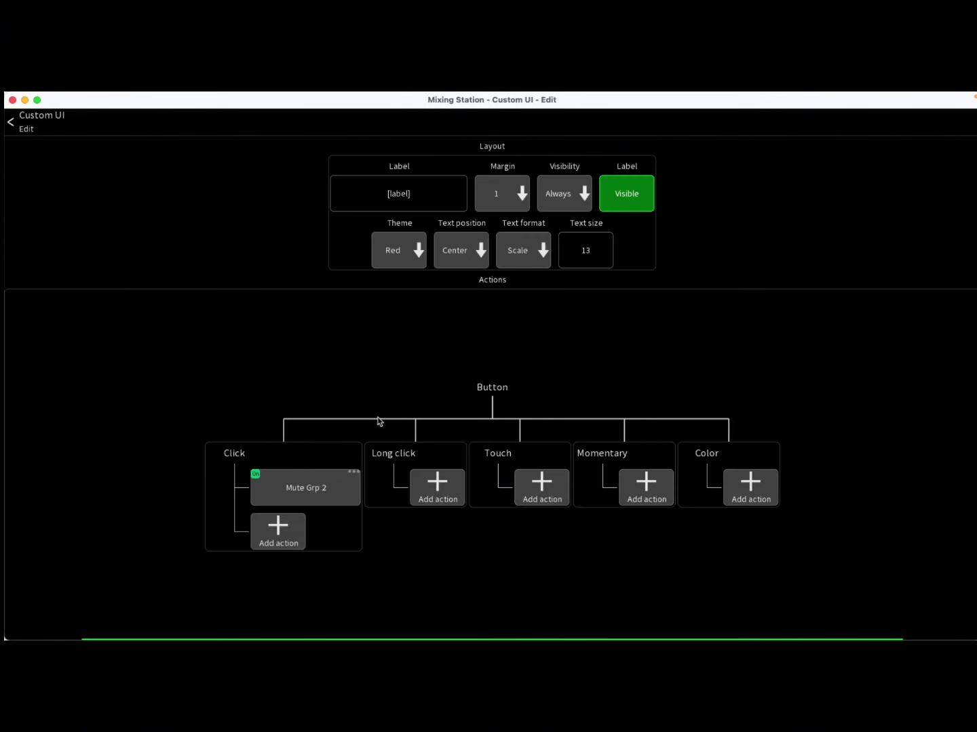
{"action": "left_click", "coordinate": [413, 245]}
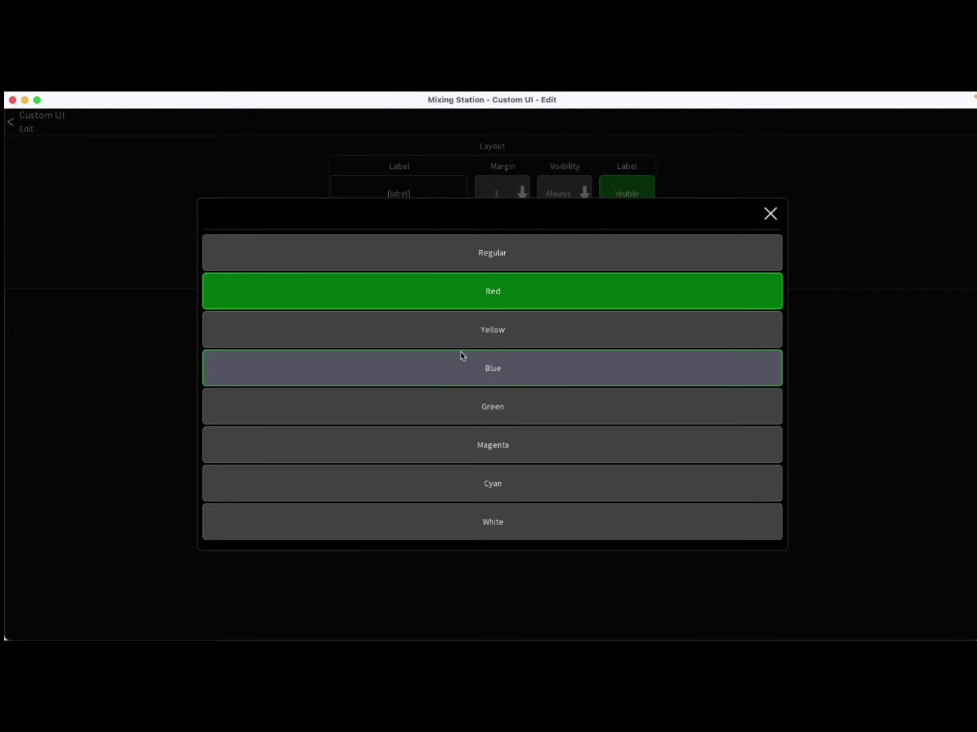
{"action": "left_click", "coordinate": [480, 447]}
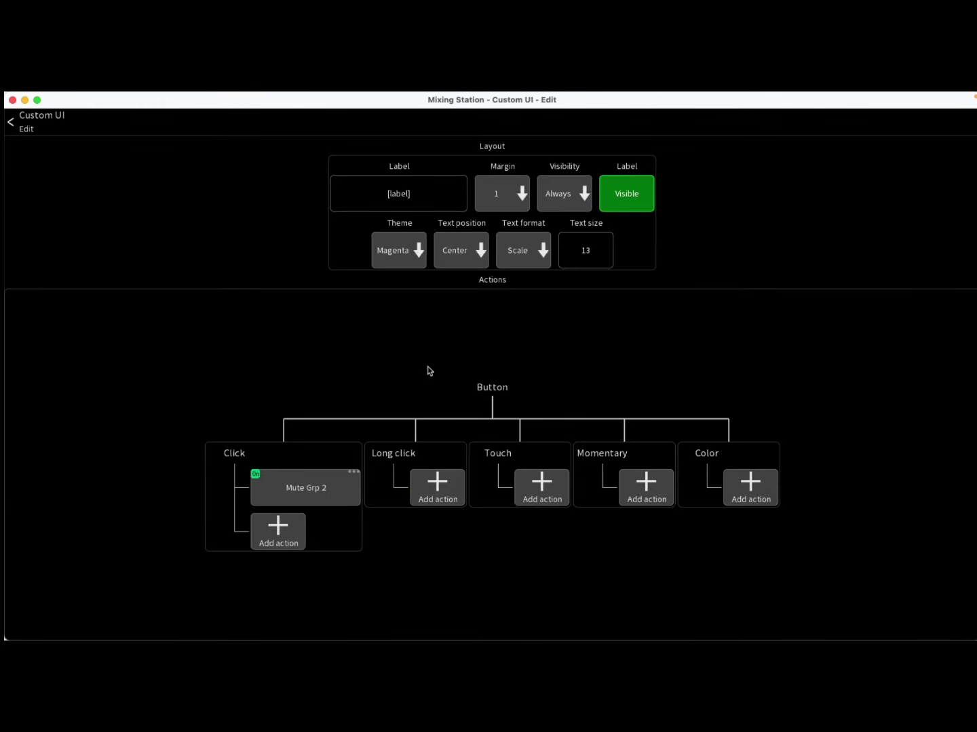
Label the second mute group button "Mute V vox" and return to the layout editor
{"action": "left_click", "coordinate": [415, 201]}
{"action": "left_click", "coordinate": [431, 285]}
{"action": "left_click", "coordinate": [410, 192]}
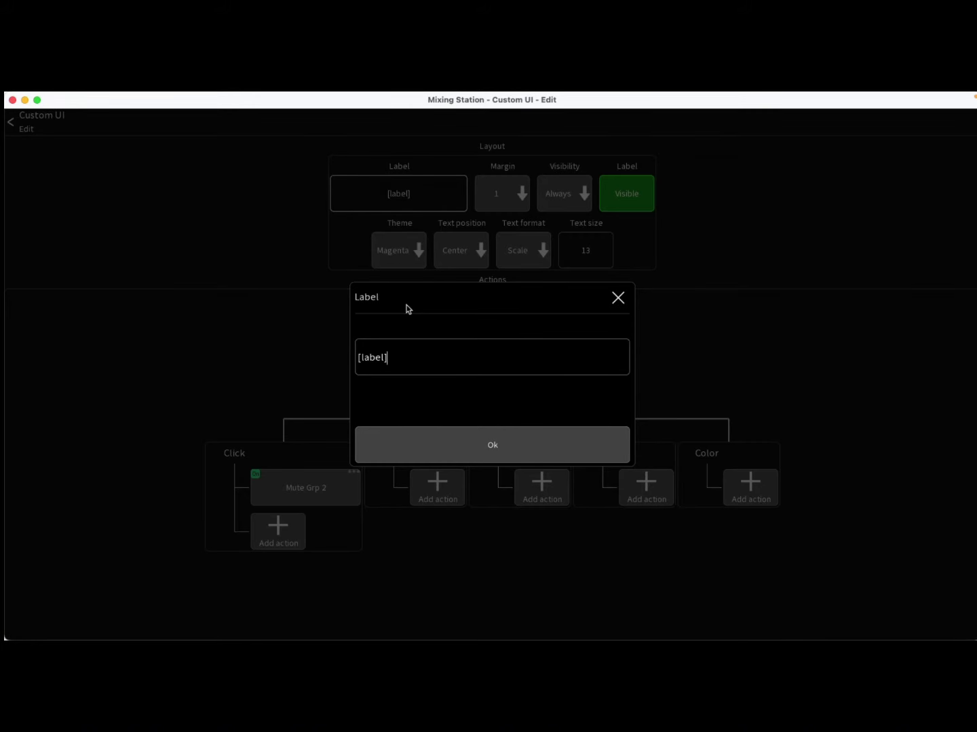
{"action": "key", "text": "BackSpace"}
{"action": "key", "text": "BackSpace"}
{"action": "key", "text": "BackSpace"}
{"action": "key", "text": "BackSpace"}
{"action": "type", "text": "Mute V vox"}
{"action": "left_click", "coordinate": [470, 447]}
{"action": "type", "text": "V"}
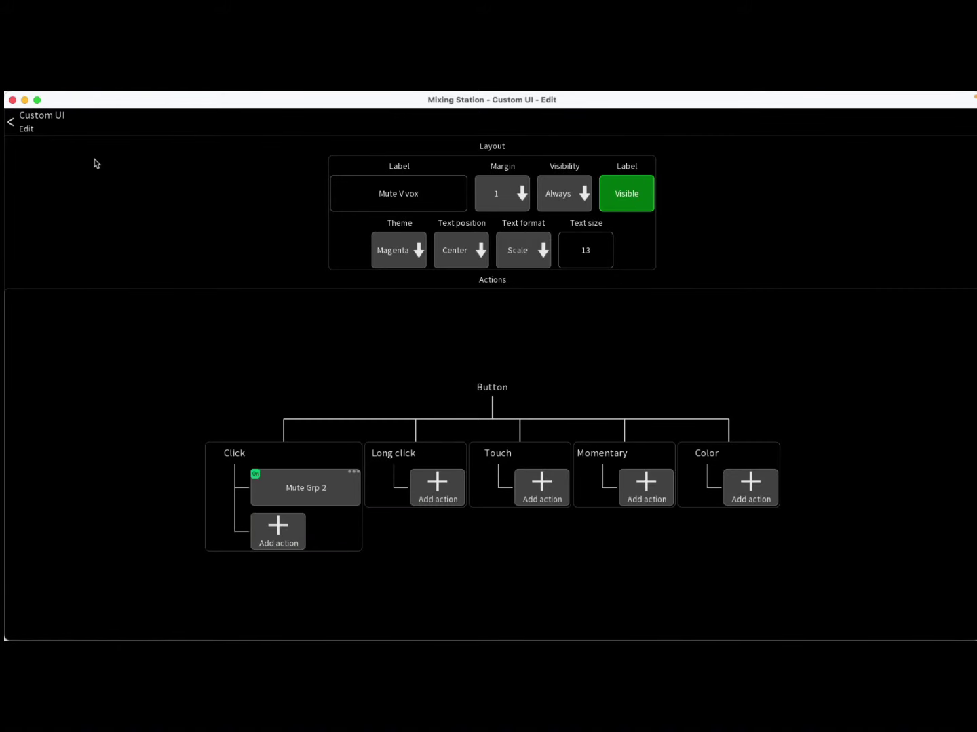
{"action": "left_click", "coordinate": [11, 124]}
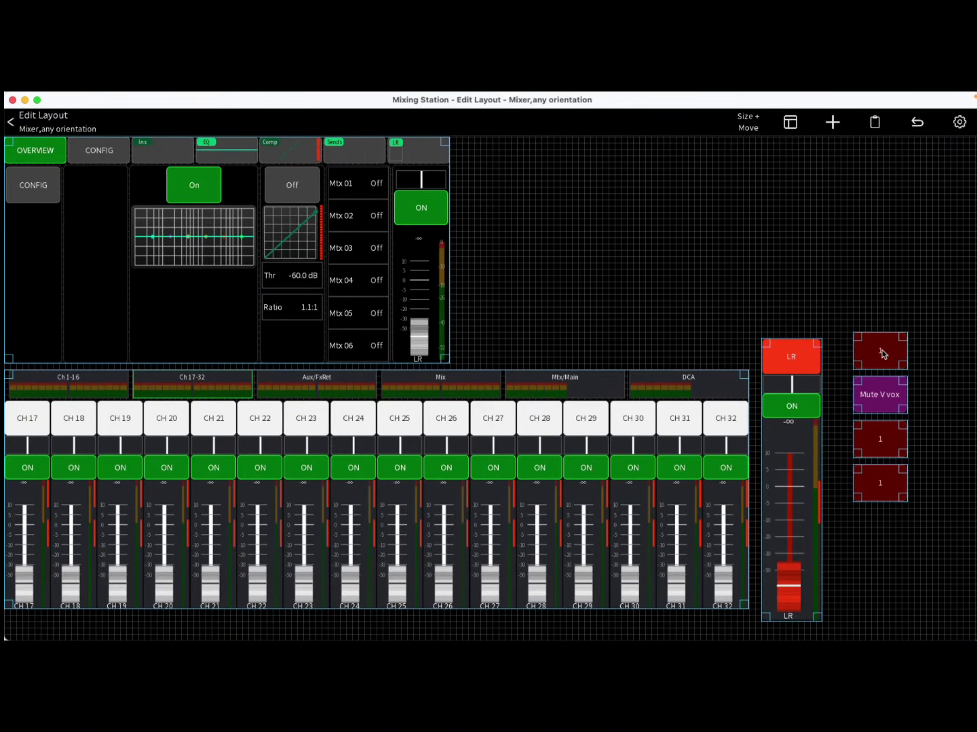
Assign mute group 3 to the third mute group button's click action, keeping its Red theme
{"action": "left_click", "coordinate": [883, 443]}
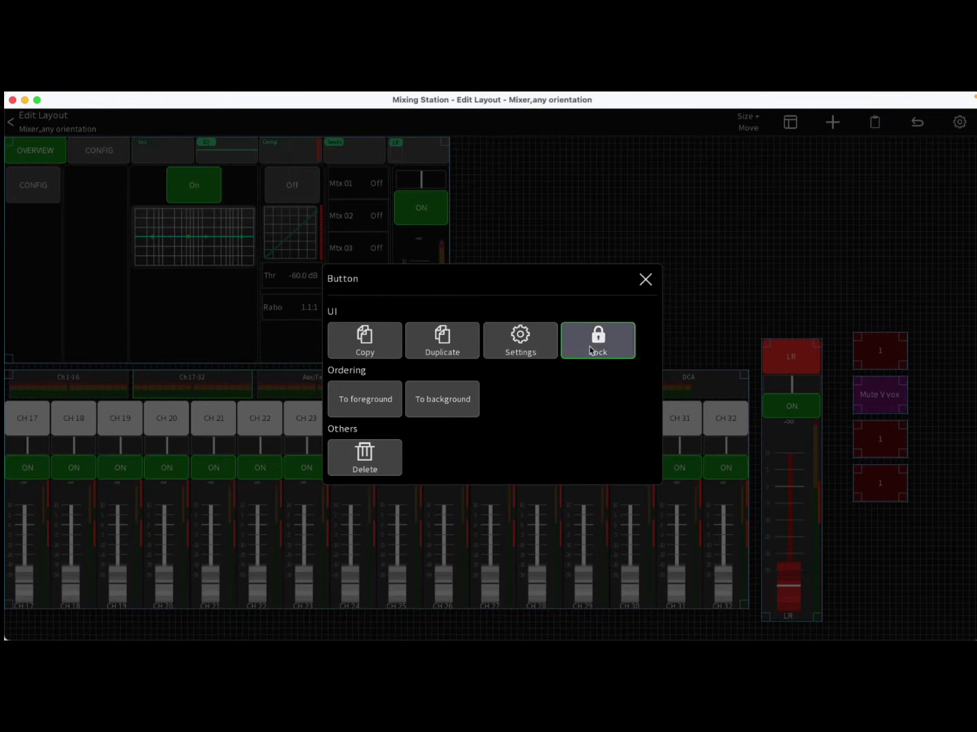
{"action": "left_click", "coordinate": [542, 342]}
{"action": "left_click", "coordinate": [405, 255]}
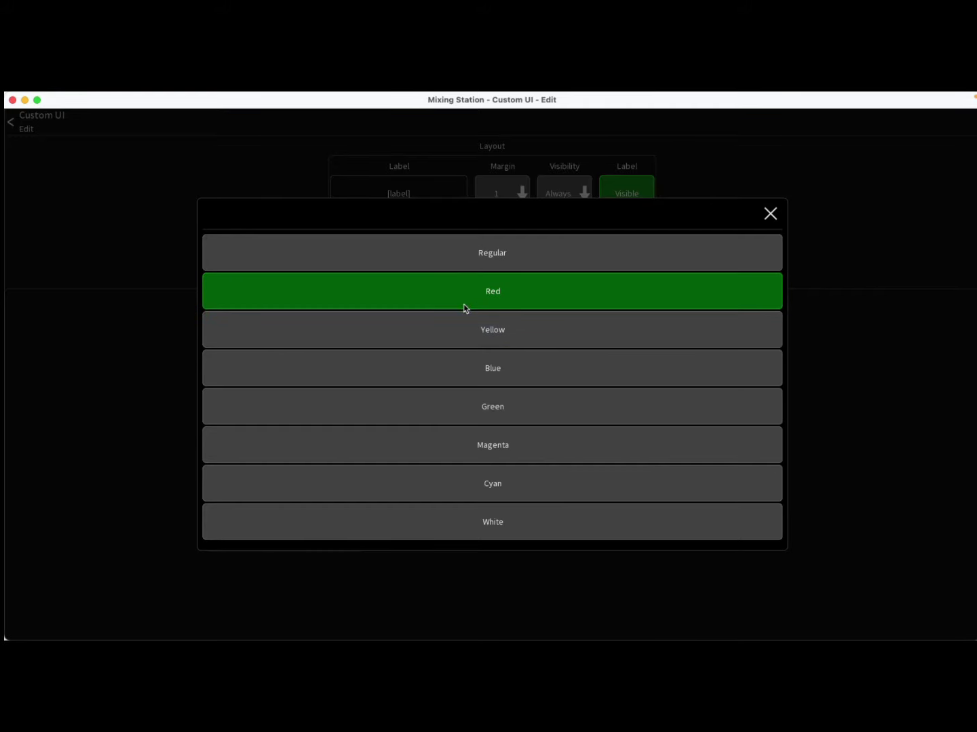
{"action": "left_click", "coordinate": [771, 214]}
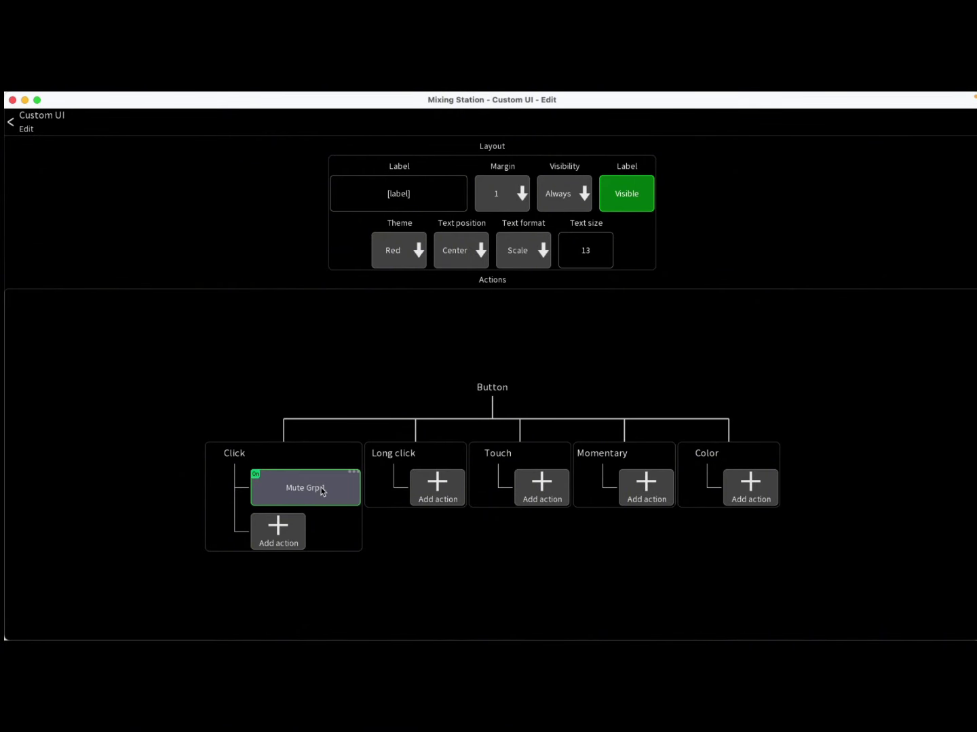
{"action": "left_click", "coordinate": [321, 490]}
{"action": "left_click", "coordinate": [402, 336]}
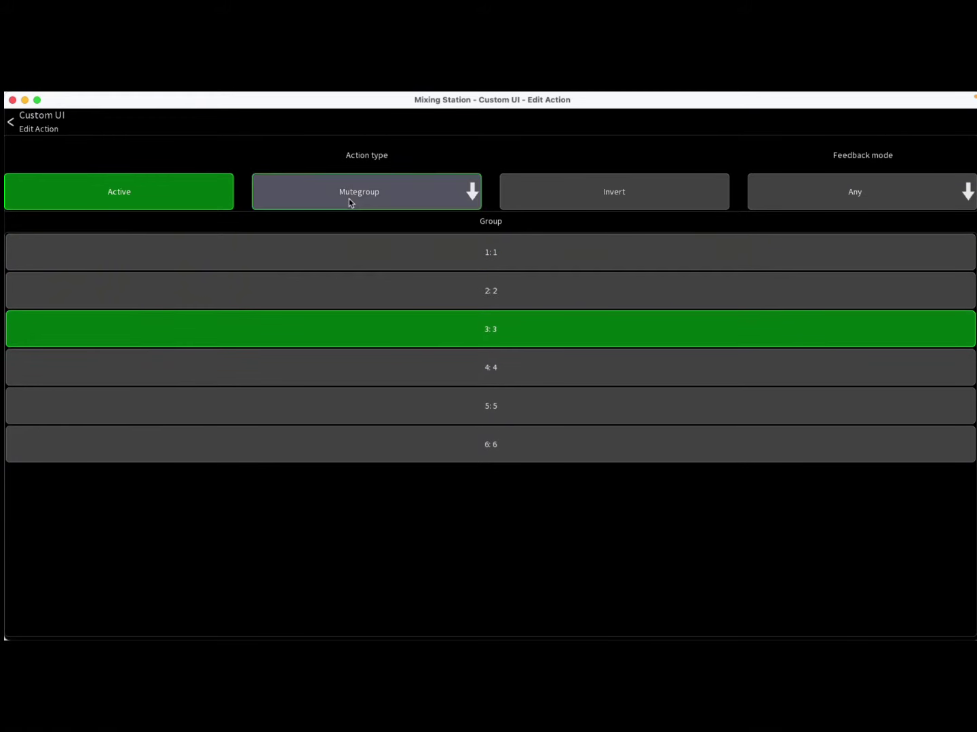
{"action": "left_click", "coordinate": [21, 127]}
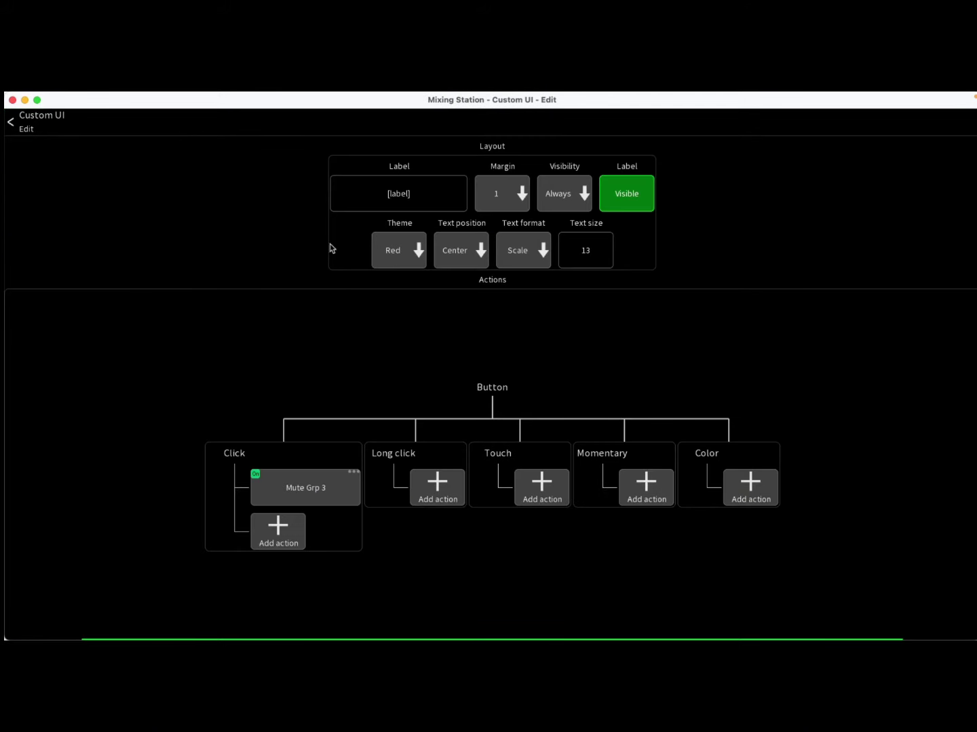
Label the third mute group button "Mute DL" and return to the layout editor
{"action": "left_click", "coordinate": [419, 202]}
{"action": "left_click_drag", "start_coordinate": [434, 363], "coordinate": [318, 369]}
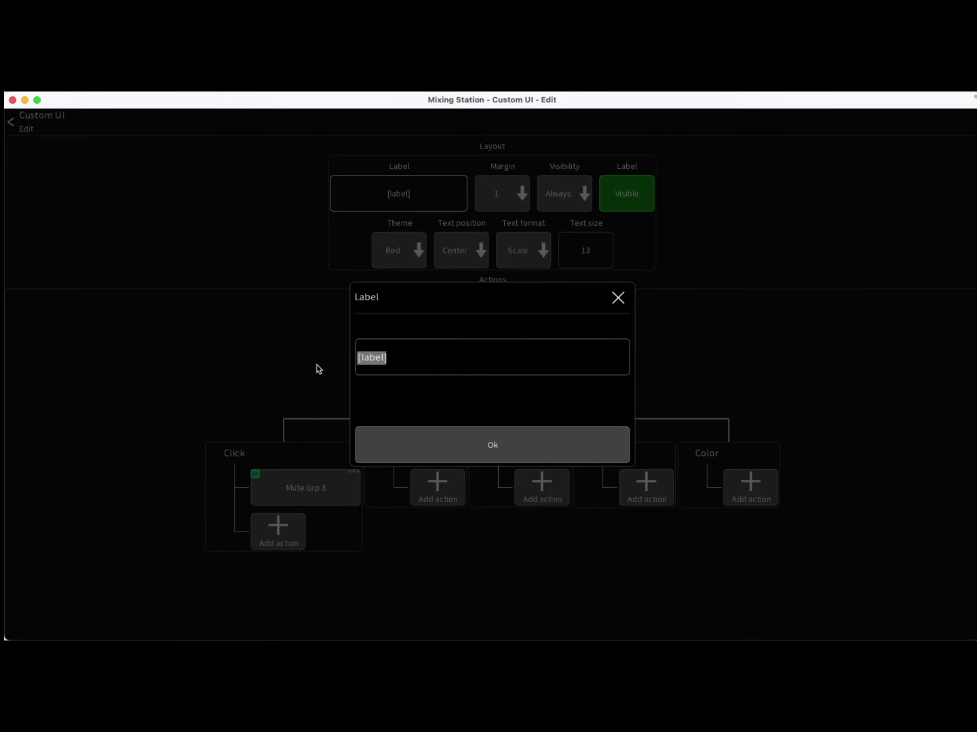
{"action": "type", "text": "Mute DL"}
{"action": "key", "text": "Return"}
{"action": "left_click", "coordinate": [494, 444]}
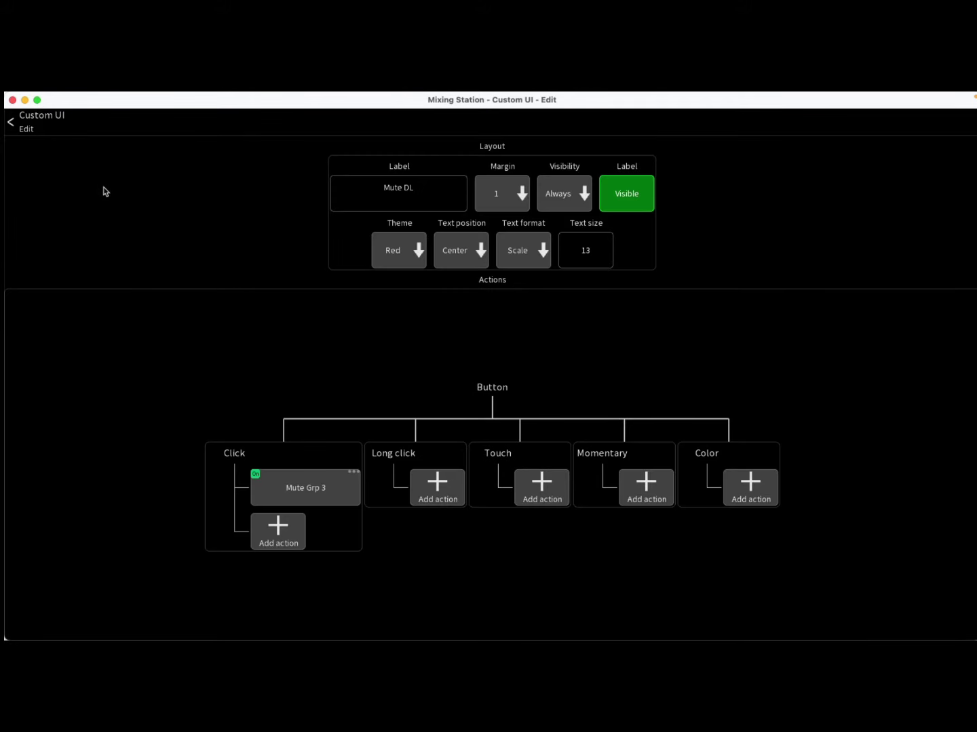
{"action": "left_click", "coordinate": [18, 127]}
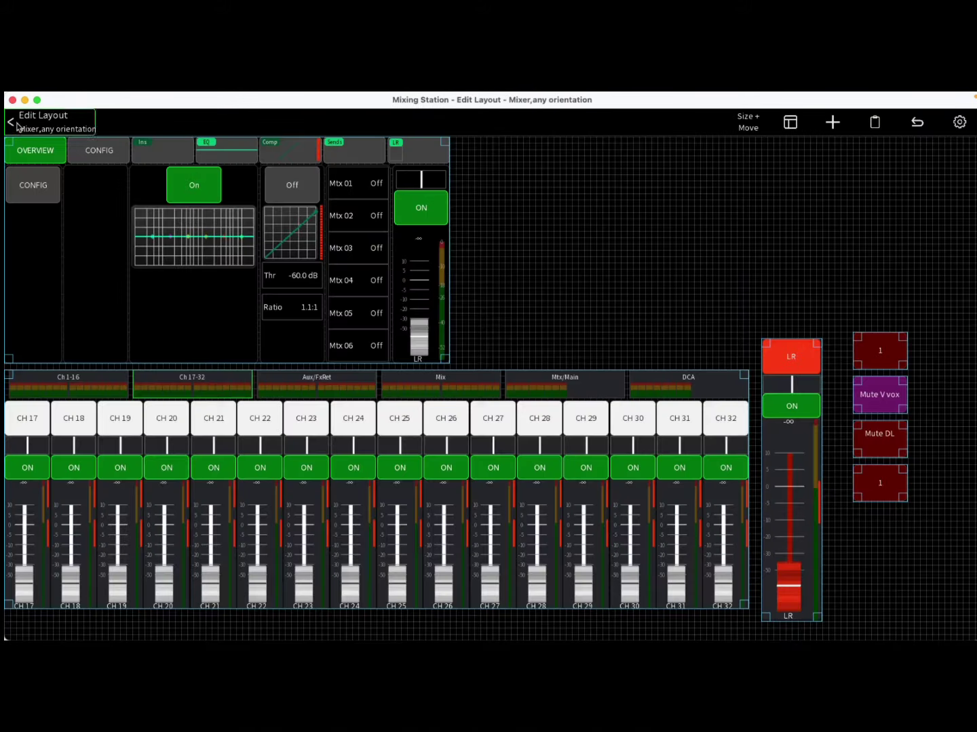
Open the fourth mute group button's settings and change its label to "Mute Mon"
{"action": "left_click", "coordinate": [871, 483]}
{"action": "left_click", "coordinate": [531, 330]}
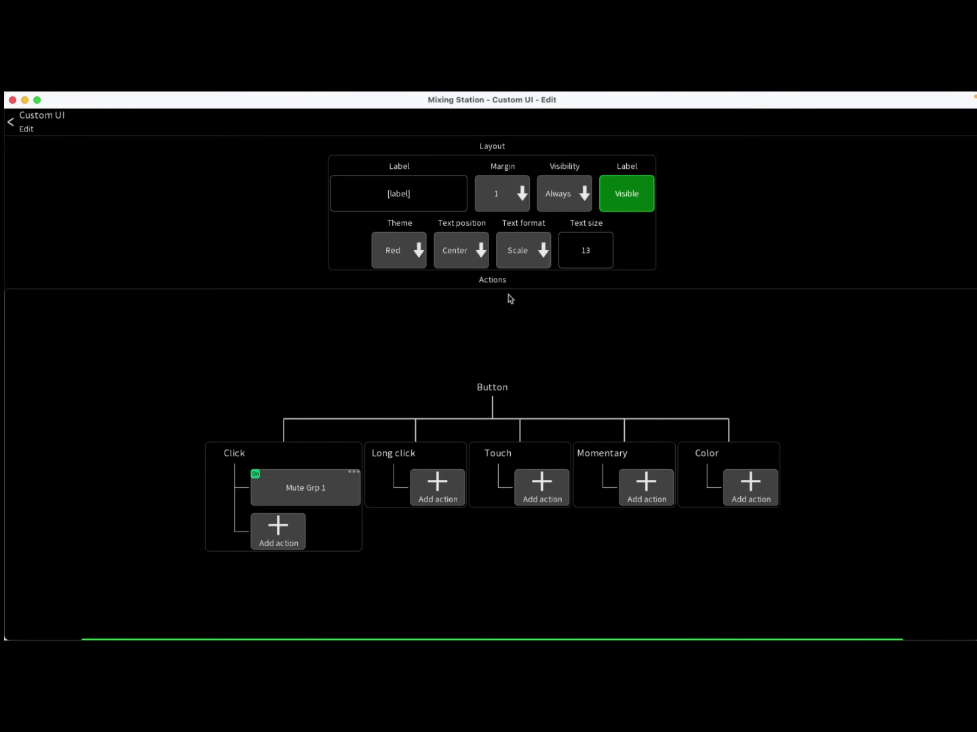
{"action": "left_click", "coordinate": [426, 193]}
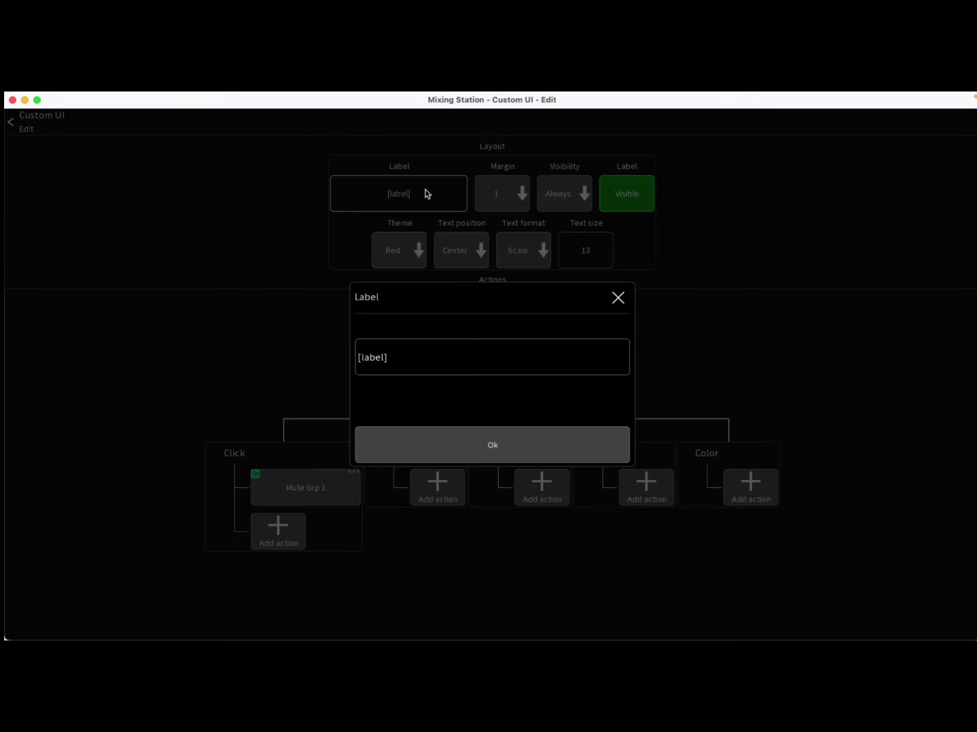
{"action": "key", "text": "BackSpace"}
{"action": "key", "text": "BackSpace"}
{"action": "key", "text": "BackSpace"}
{"action": "key", "text": "BackSpace"}
{"action": "left_click", "coordinate": [490, 445]}
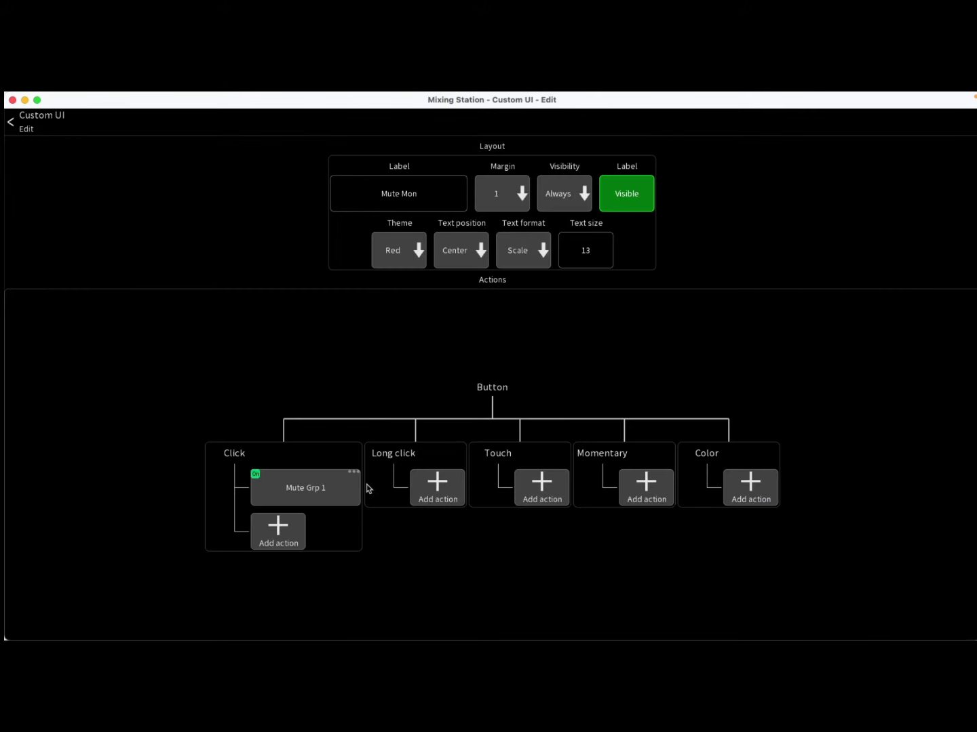
Assign mute group 4 to the Mute Mon button's click action and return to the layout editor
{"action": "left_click", "coordinate": [327, 489]}
{"action": "left_click", "coordinate": [389, 359]}
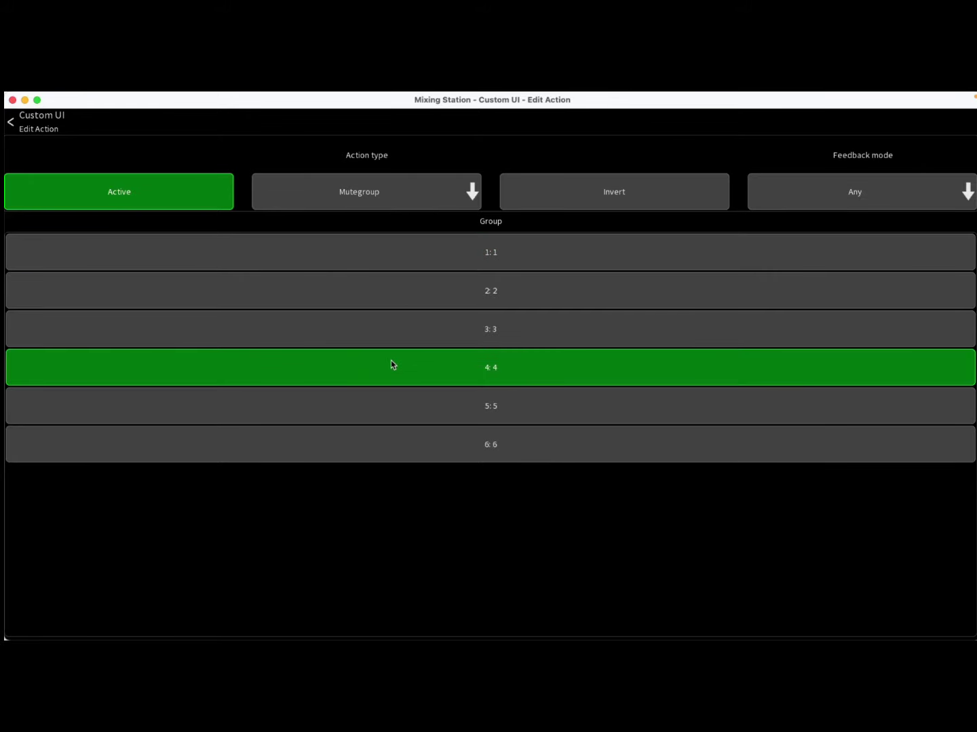
{"action": "left_click", "coordinate": [10, 123]}
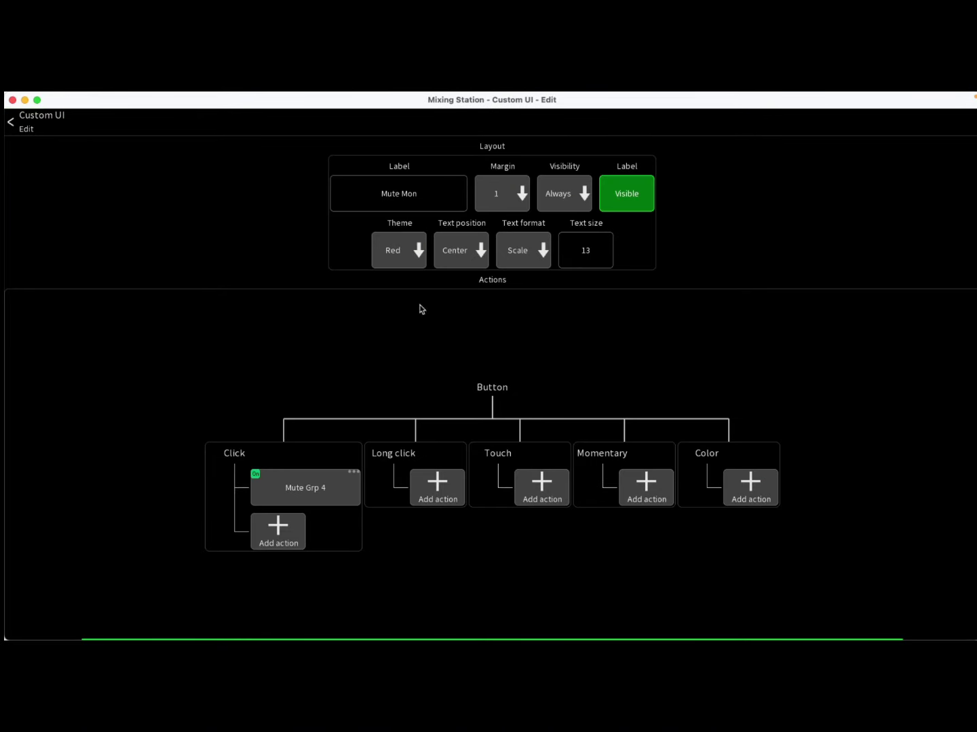
{"action": "left_click", "coordinate": [38, 132]}
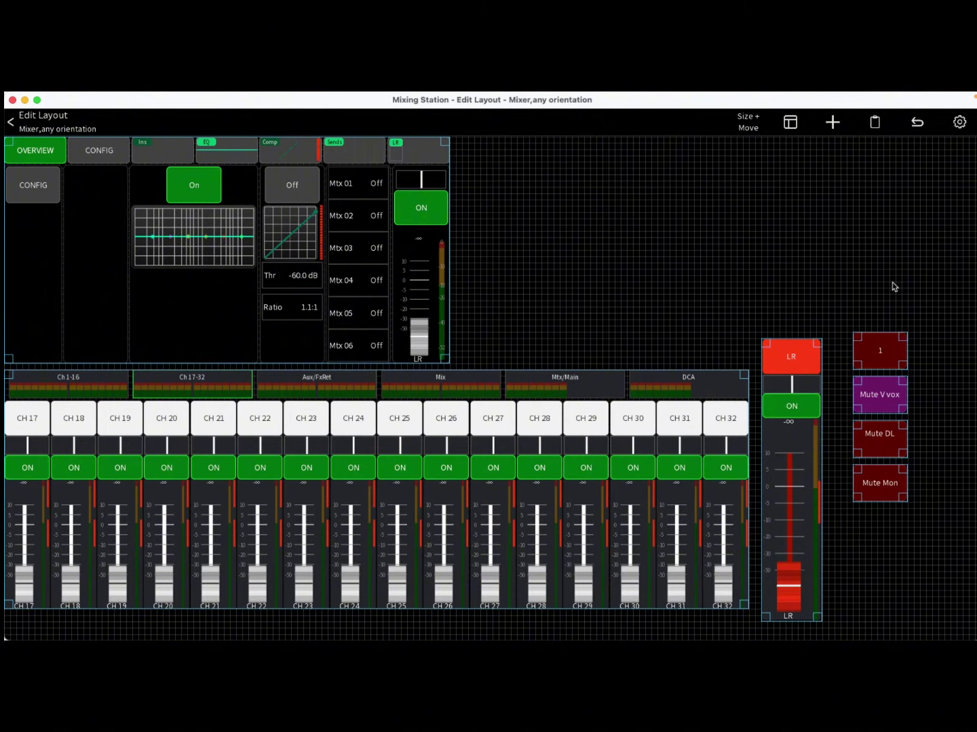
Add a Button: Tap Delay preset and place it directly below the Mute Mon button
{"action": "left_click", "coordinate": [833, 127]}
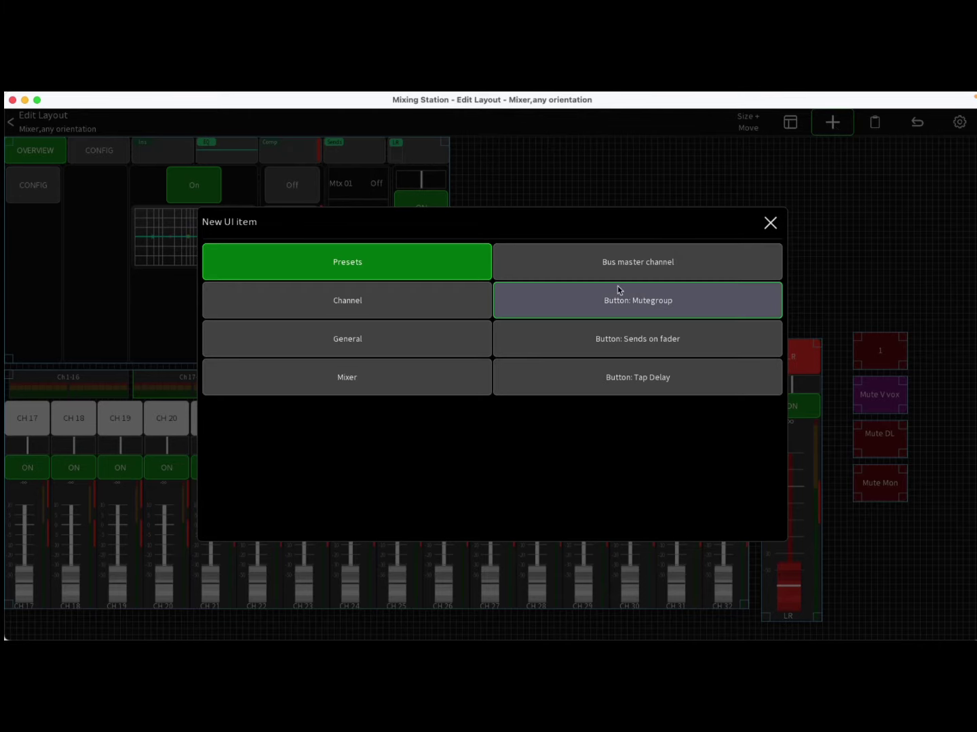
{"action": "left_click", "coordinate": [634, 388]}
{"action": "left_click_drag", "start_coordinate": [522, 417], "coordinate": [876, 534]}
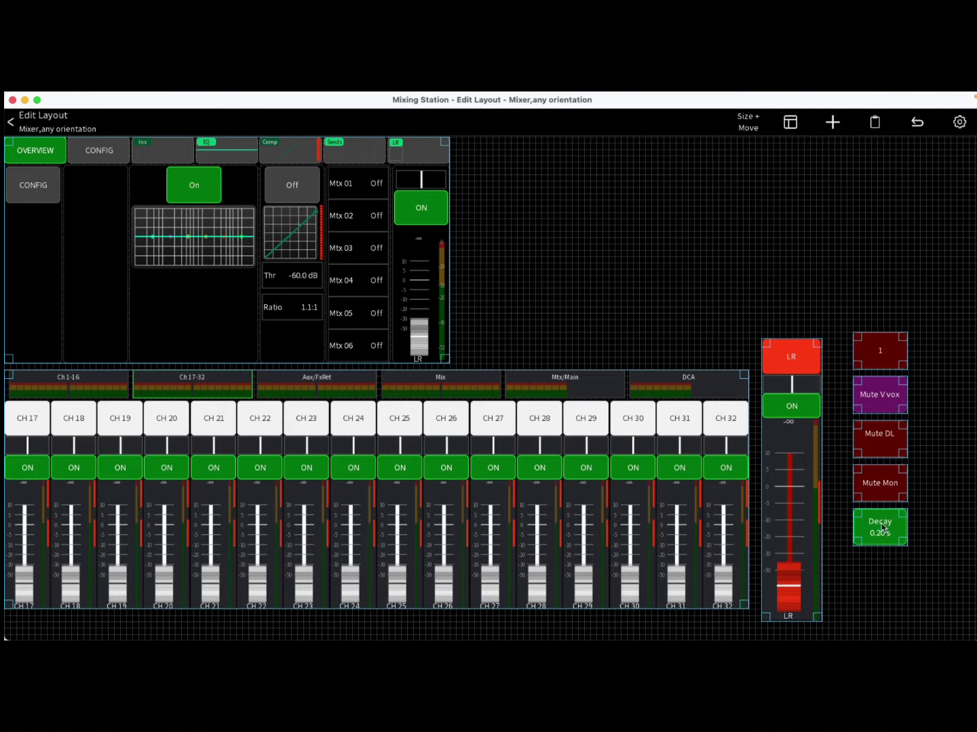
Duplicate the tap delay button twice using plain Paste and place the two copies side by side below the original
{"action": "left_click", "coordinate": [881, 528]}
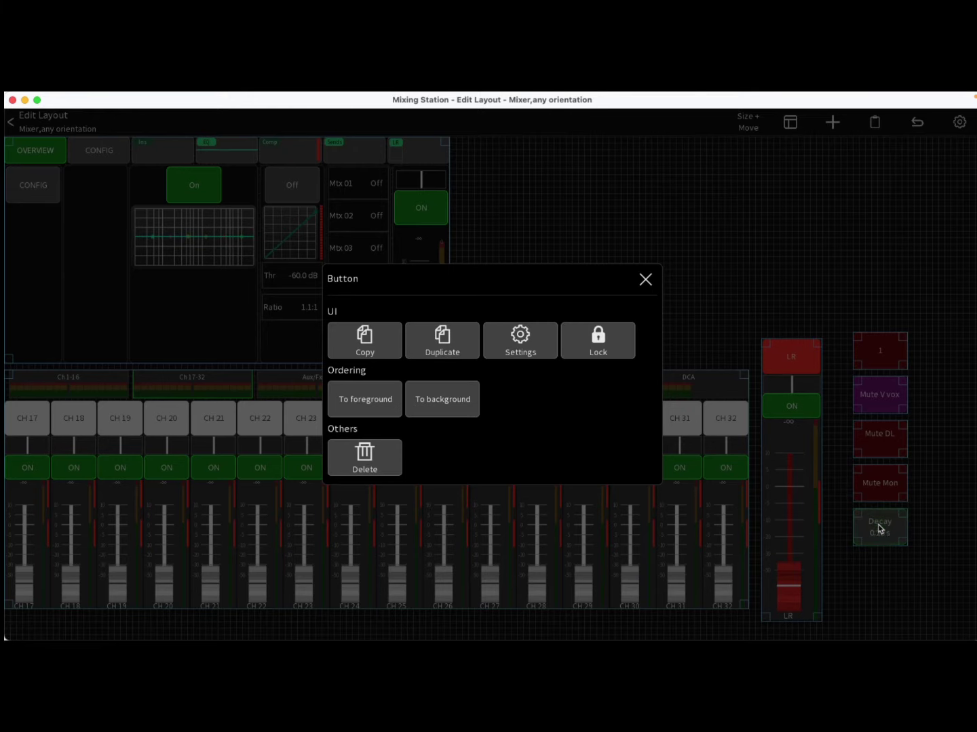
{"action": "left_click", "coordinate": [443, 343]}
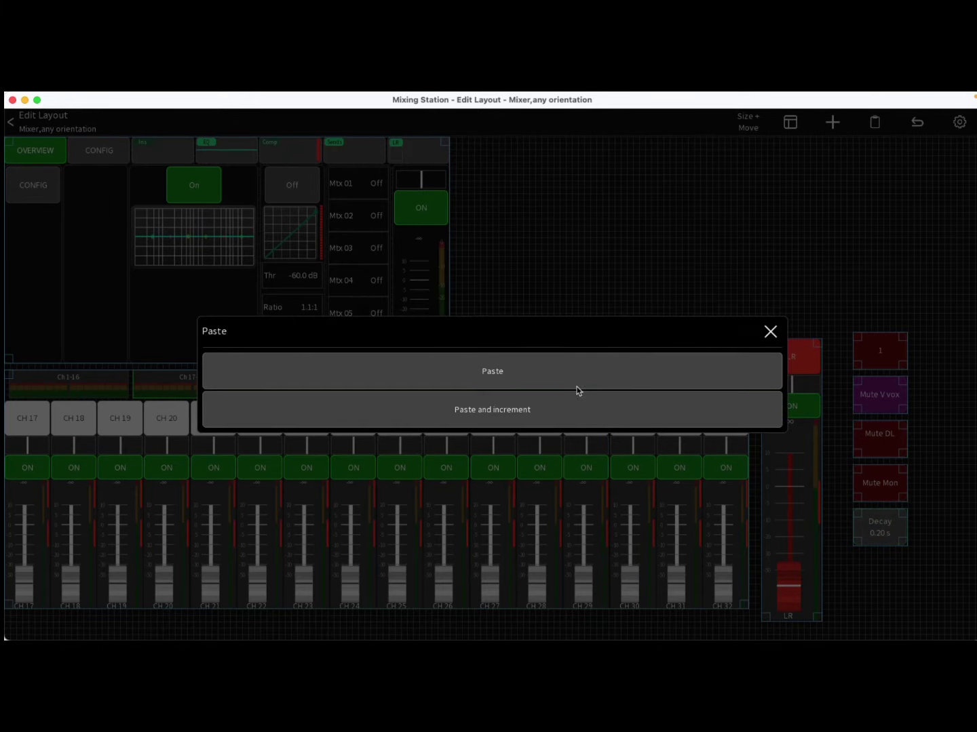
{"action": "left_click", "coordinate": [575, 389]}
{"action": "left_click_drag", "start_coordinate": [516, 405], "coordinate": [898, 568]}
{"action": "left_click_drag", "start_coordinate": [871, 553], "coordinate": [864, 595]}
{"action": "left_click", "coordinate": [864, 594]}
{"action": "left_click", "coordinate": [458, 348]}
{"action": "left_click", "coordinate": [477, 383]}
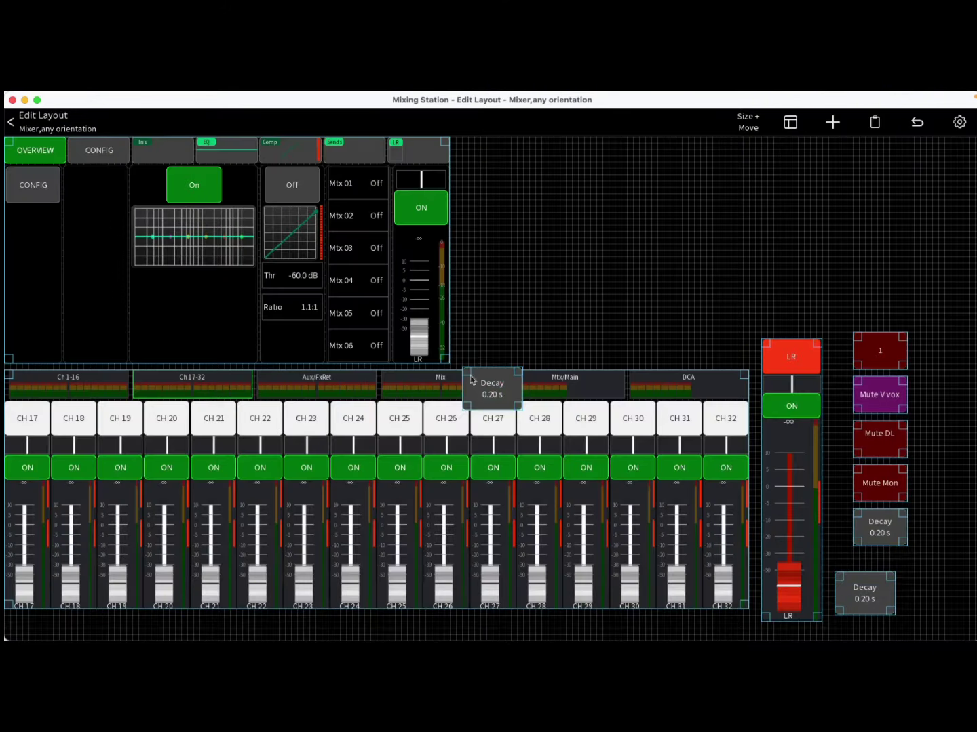
{"action": "left_click_drag", "start_coordinate": [503, 403], "coordinate": [948, 603]}
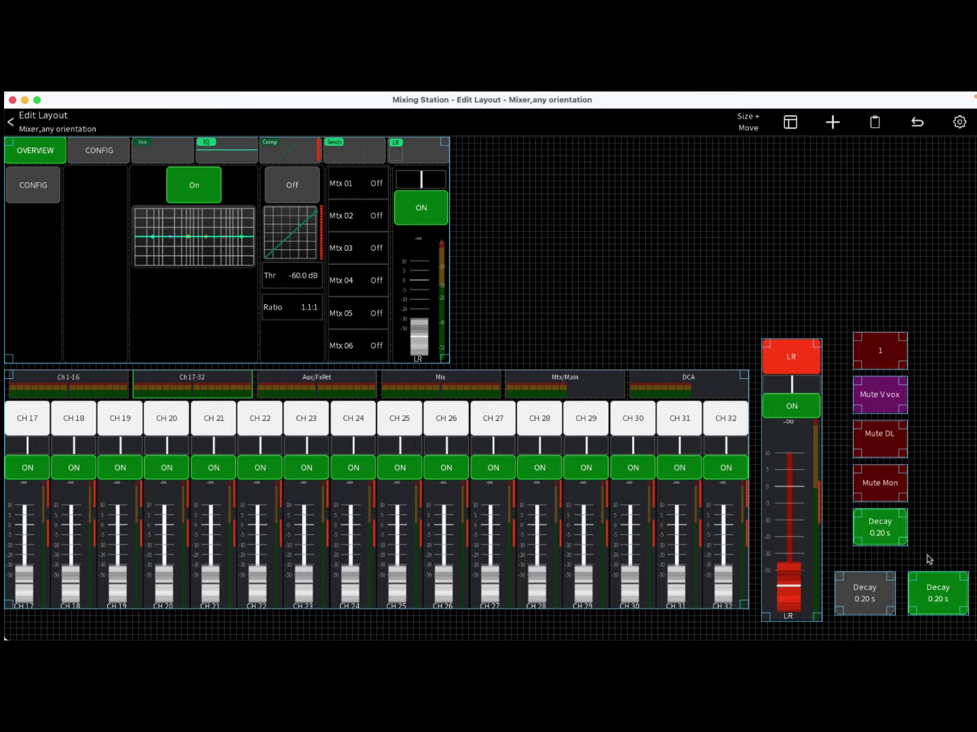
Rearrange the three tap delay buttons into a vertical stack along the layout's outer edge, beyond the mute group buttons
{"action": "left_click_drag", "start_coordinate": [891, 532], "coordinate": [940, 550]}
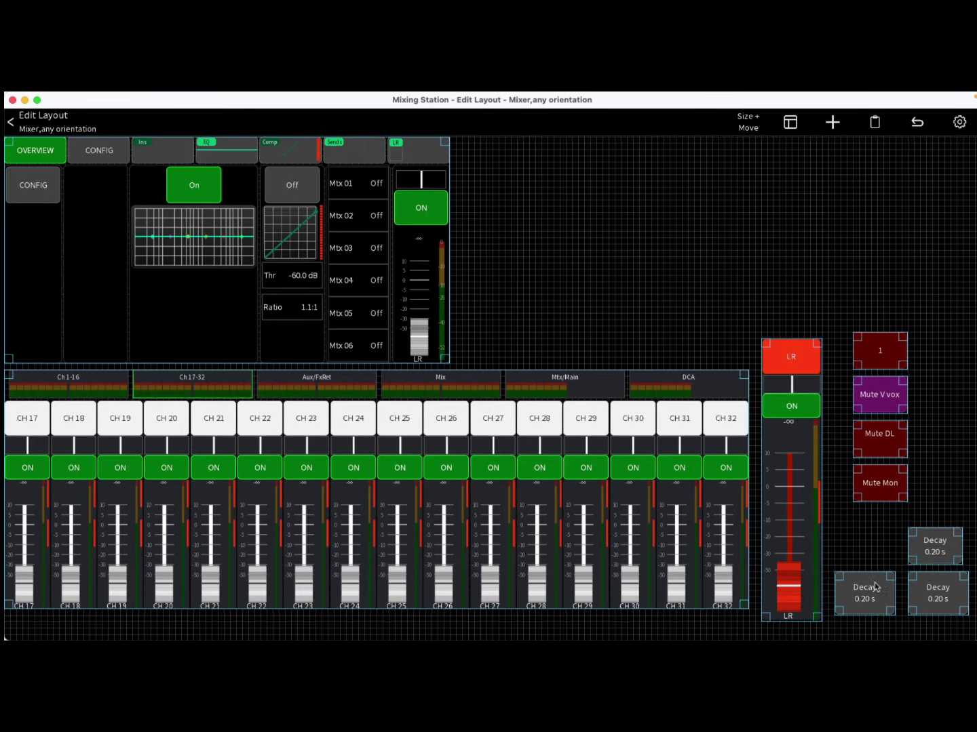
{"action": "left_click_drag", "start_coordinate": [875, 587], "coordinate": [947, 492]}
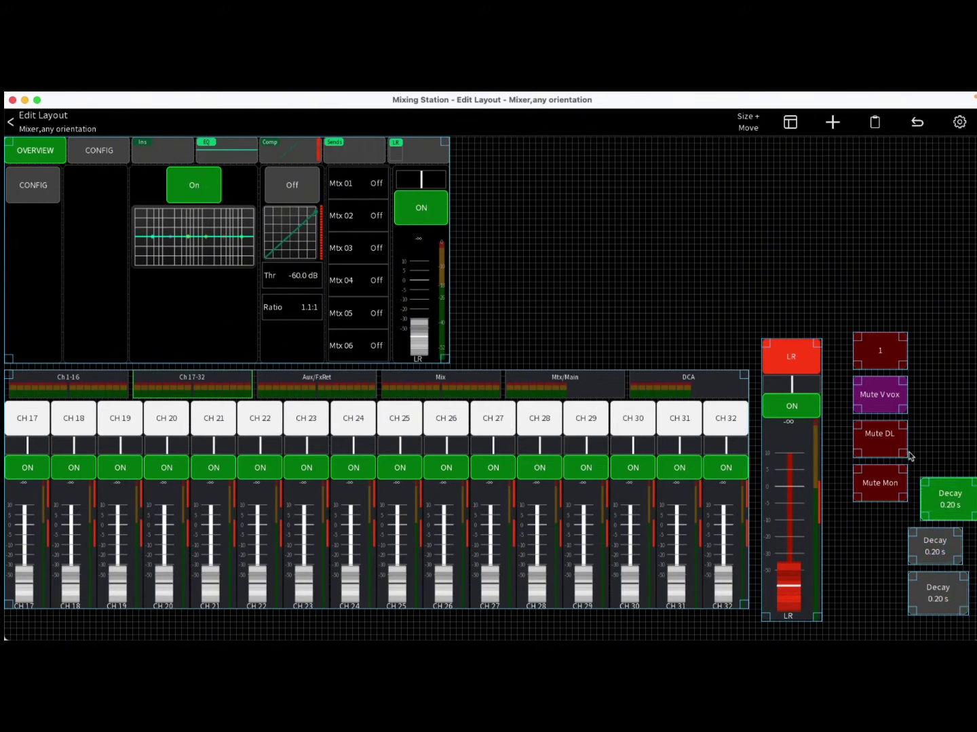
{"action": "left_click_drag", "start_coordinate": [947, 601], "coordinate": [947, 615]}
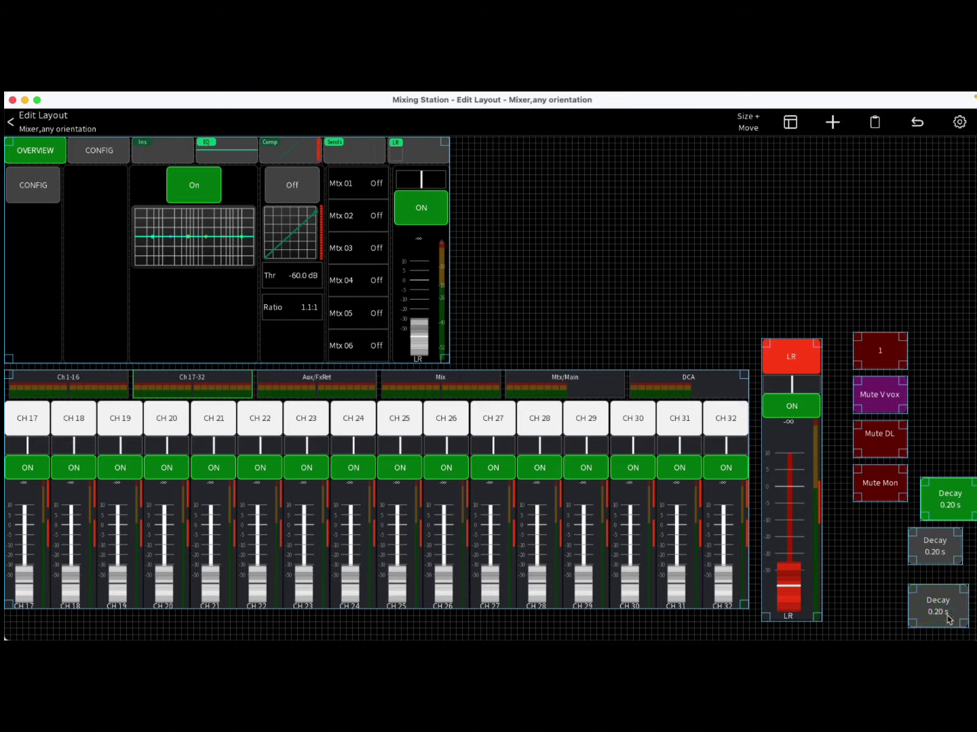
{"action": "left_click_drag", "start_coordinate": [945, 564], "coordinate": [946, 575]}
{"action": "left_click_drag", "start_coordinate": [949, 518], "coordinate": [943, 524]}
Select all four mute group buttons together and move them to the outer edge above the tap delay stack
{"action": "left_click_drag", "start_coordinate": [844, 341], "coordinate": [891, 528]}
{"action": "left_click_drag", "start_coordinate": [888, 349], "coordinate": [953, 313]}
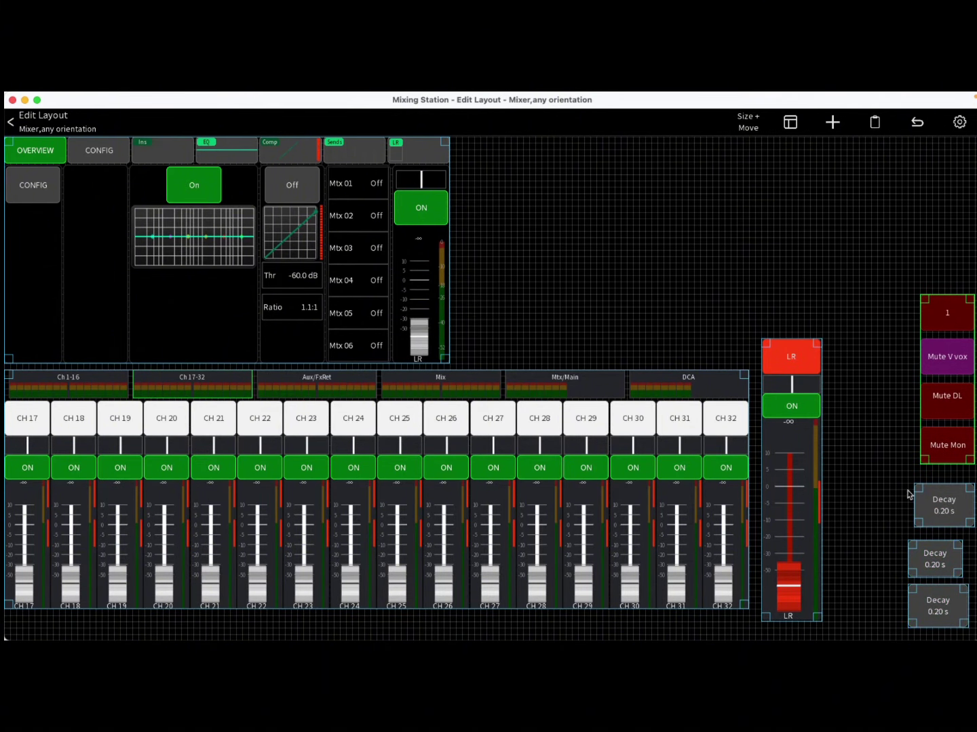
Align the three tap delay buttons in one column and resize them to a common width reaching the layout's outer edge
{"action": "left_click_drag", "start_coordinate": [917, 500], "coordinate": [911, 507]}
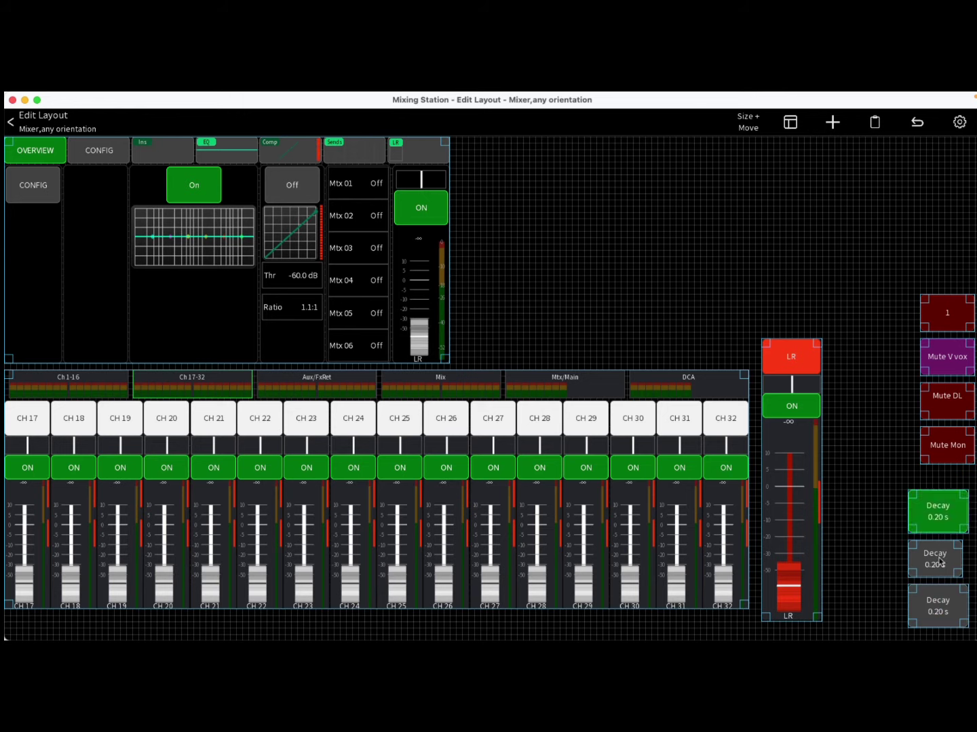
{"action": "left_click_drag", "start_coordinate": [959, 543], "coordinate": [971, 531]}
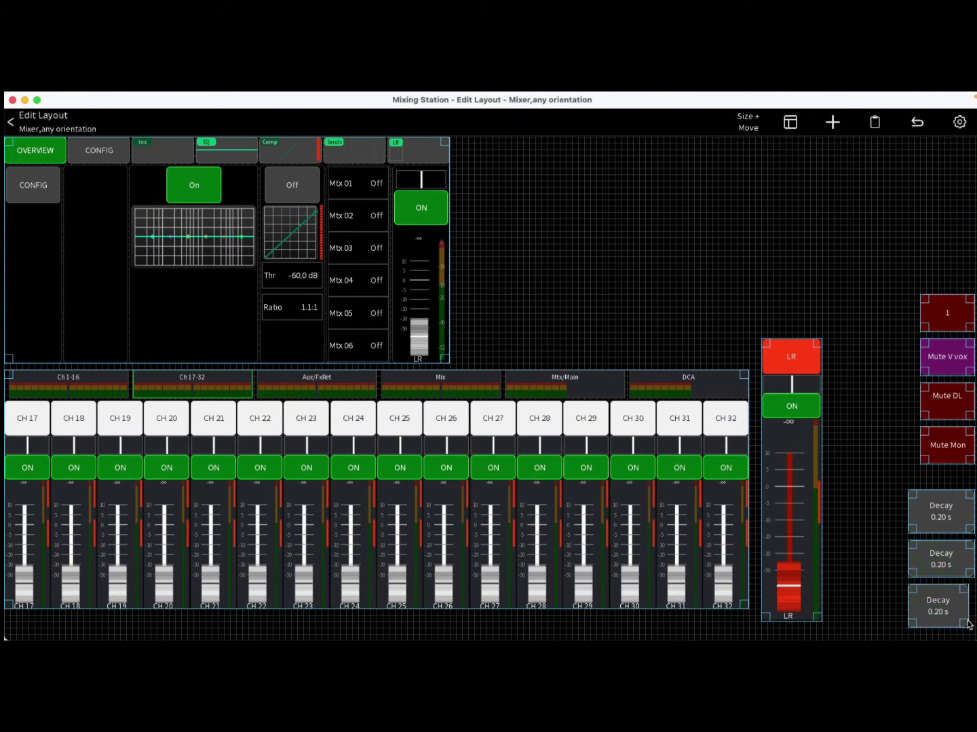
{"action": "left_click_drag", "start_coordinate": [968, 624], "coordinate": [973, 624]}
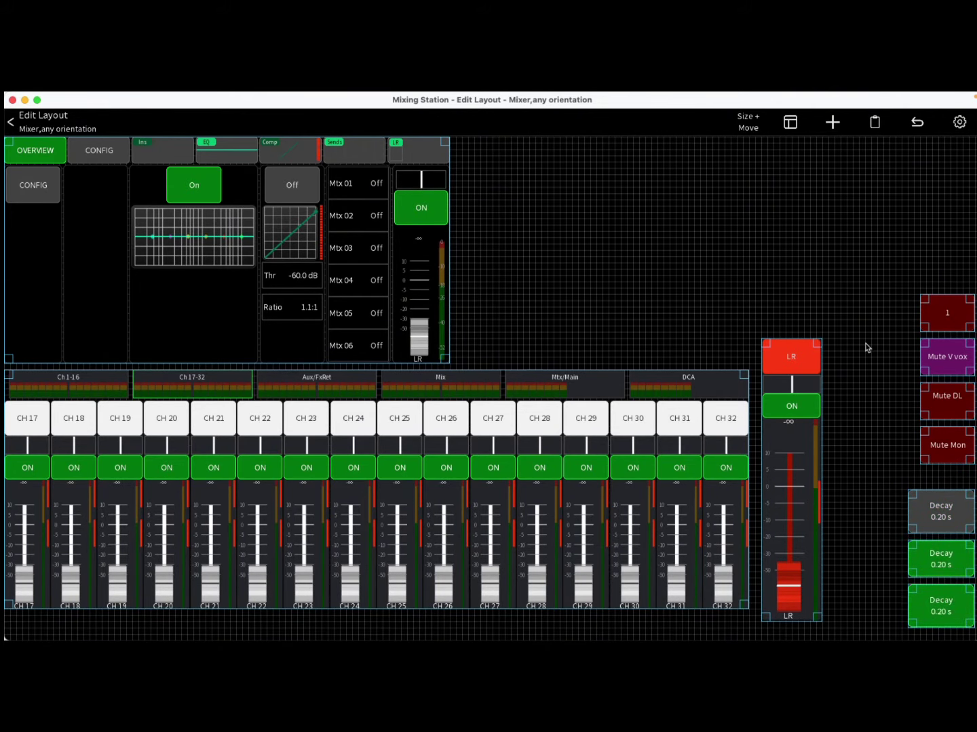
Add a general Fader item and place it directly beside the channel view, sized as a narrow strip matching that view's height
{"action": "left_click", "coordinate": [836, 128]}
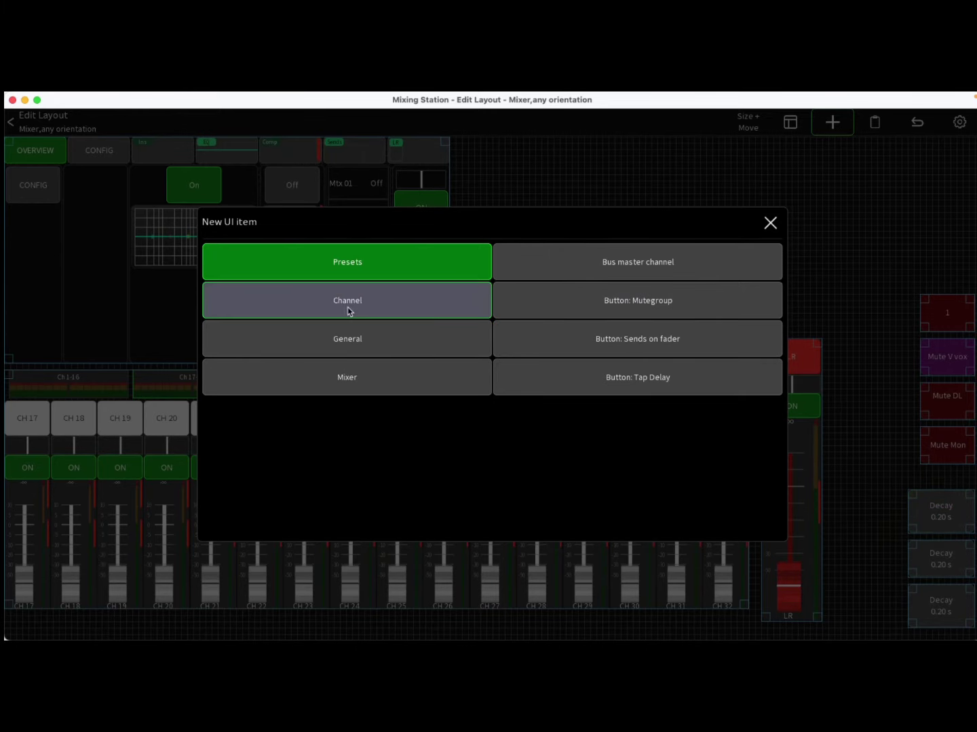
{"action": "left_click", "coordinate": [368, 353]}
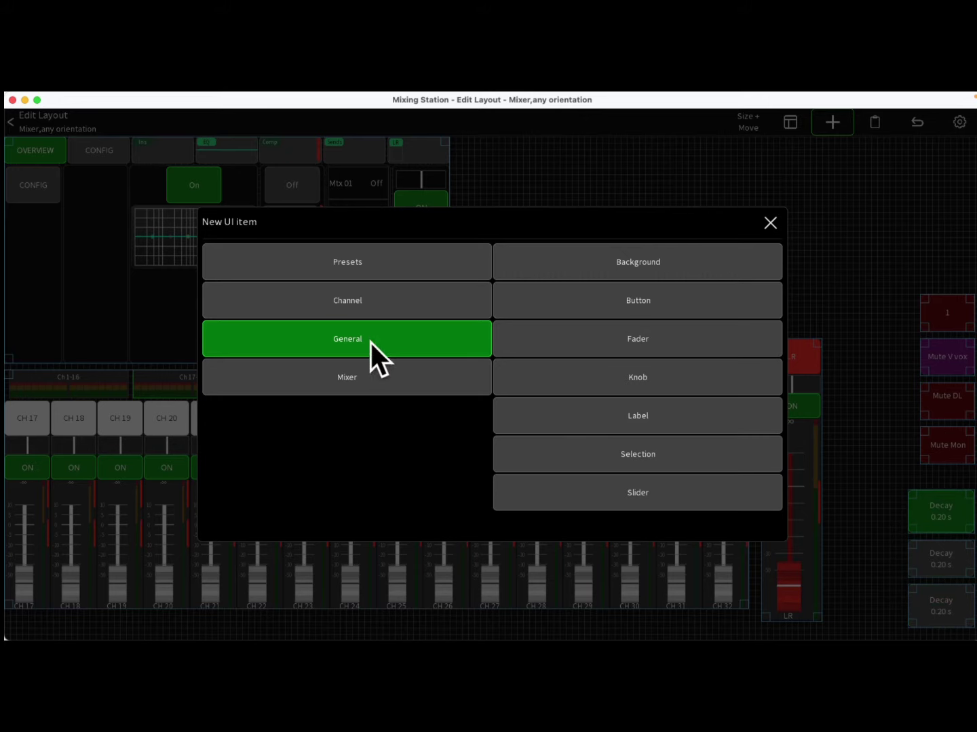
{"action": "left_click", "coordinate": [608, 344]}
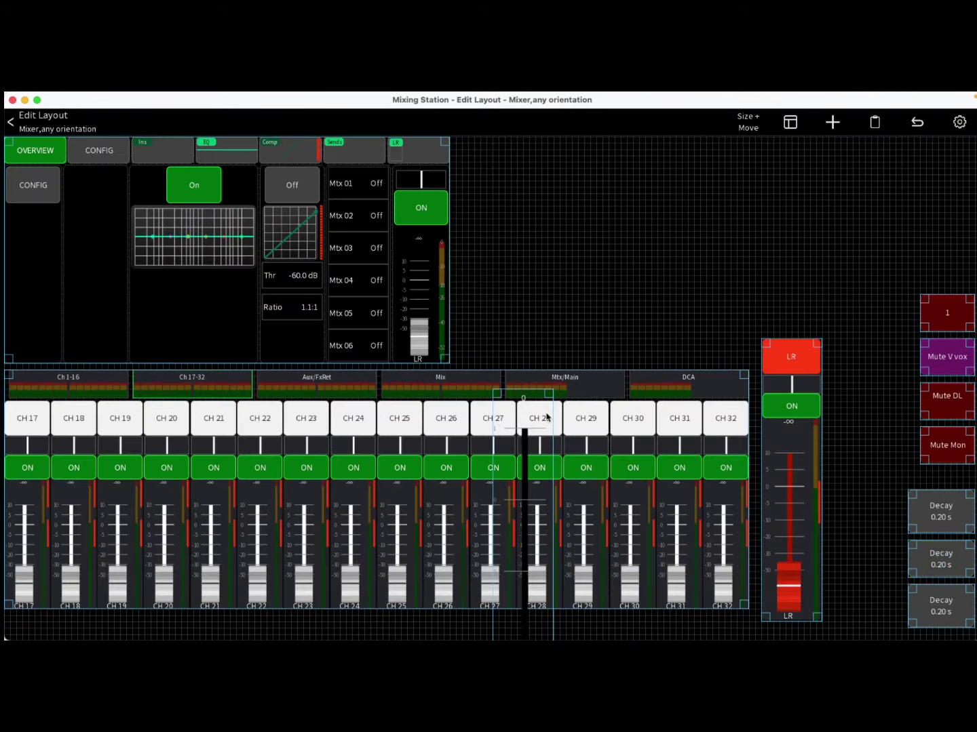
{"action": "left_click_drag", "start_coordinate": [555, 393], "coordinate": [541, 193]}
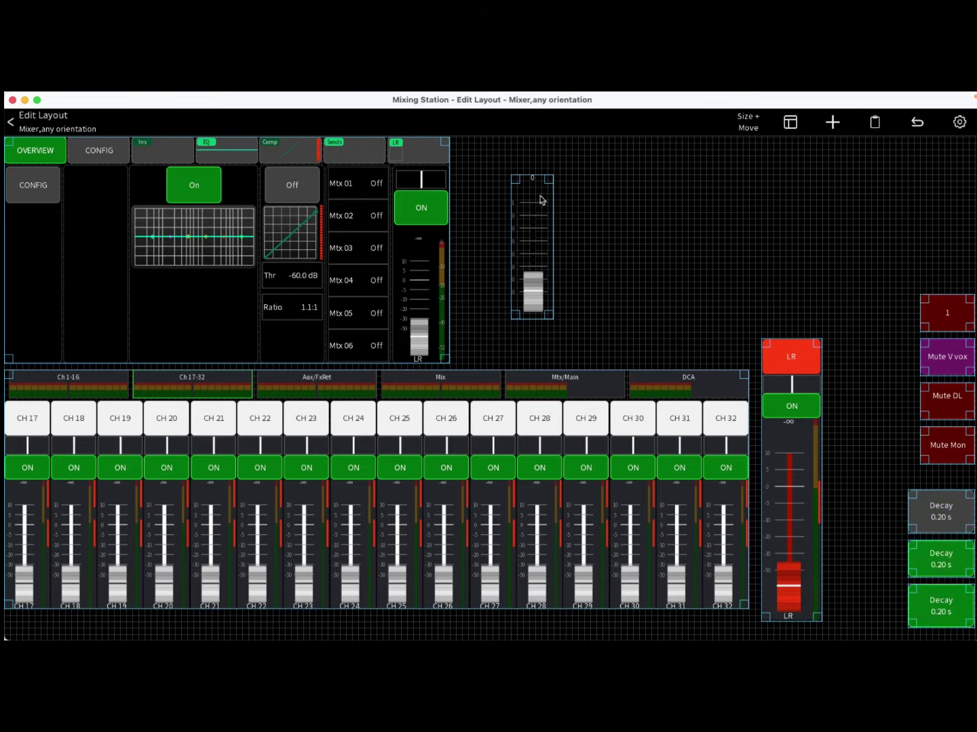
{"action": "left_click_drag", "start_coordinate": [551, 322], "coordinate": [552, 357]}
{"action": "left_click_drag", "start_coordinate": [545, 261], "coordinate": [487, 216]}
{"action": "left_click_drag", "start_coordinate": [499, 320], "coordinate": [485, 365]}
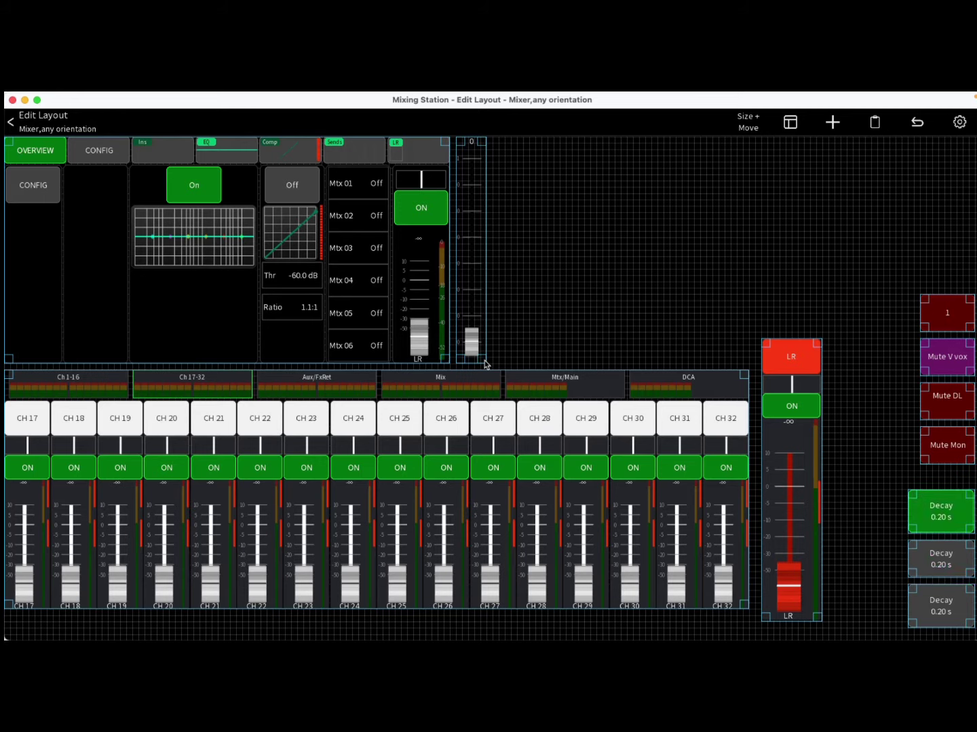
Give the new fader a Main action of type Fixed channel that controls the DCA 1 main fader
{"action": "left_click", "coordinate": [469, 242]}
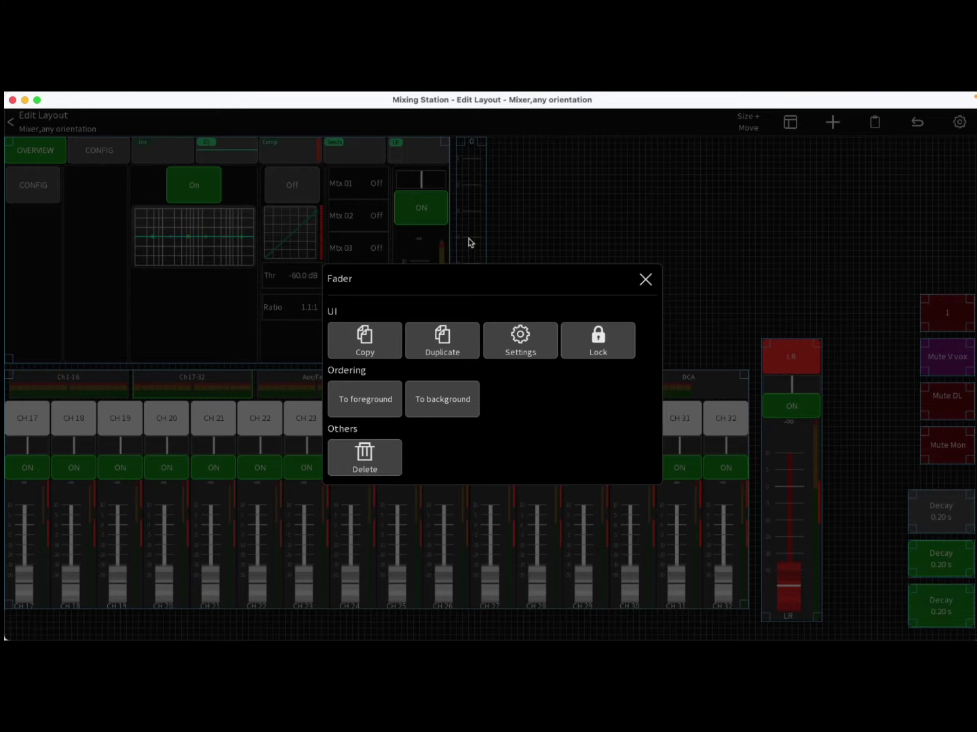
{"action": "left_click", "coordinate": [529, 350]}
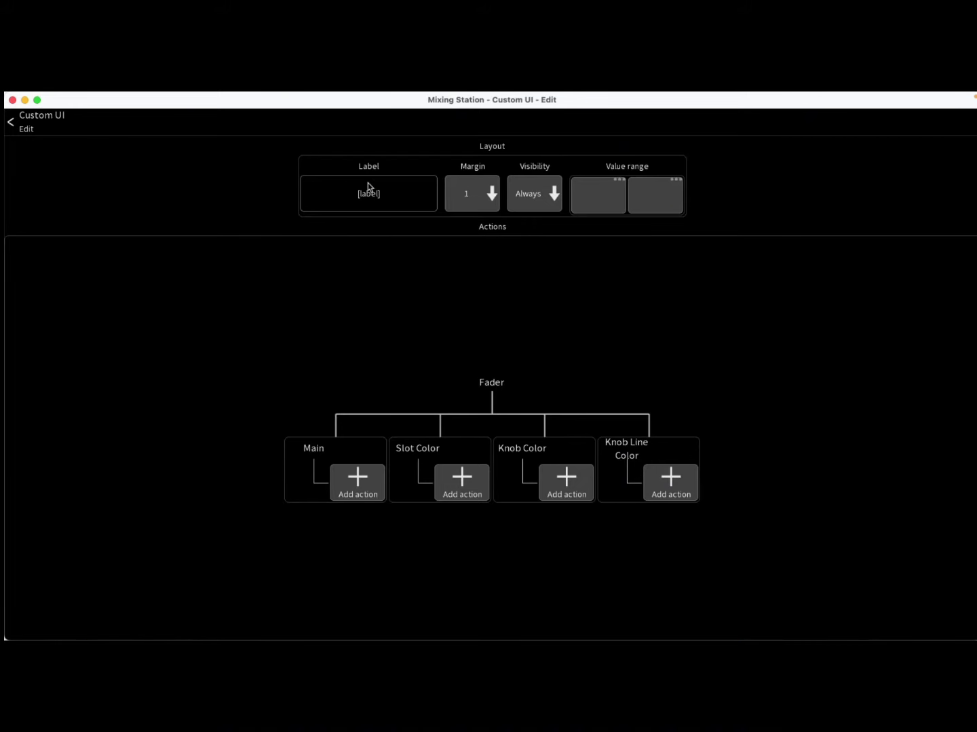
{"action": "left_click", "coordinate": [357, 480]}
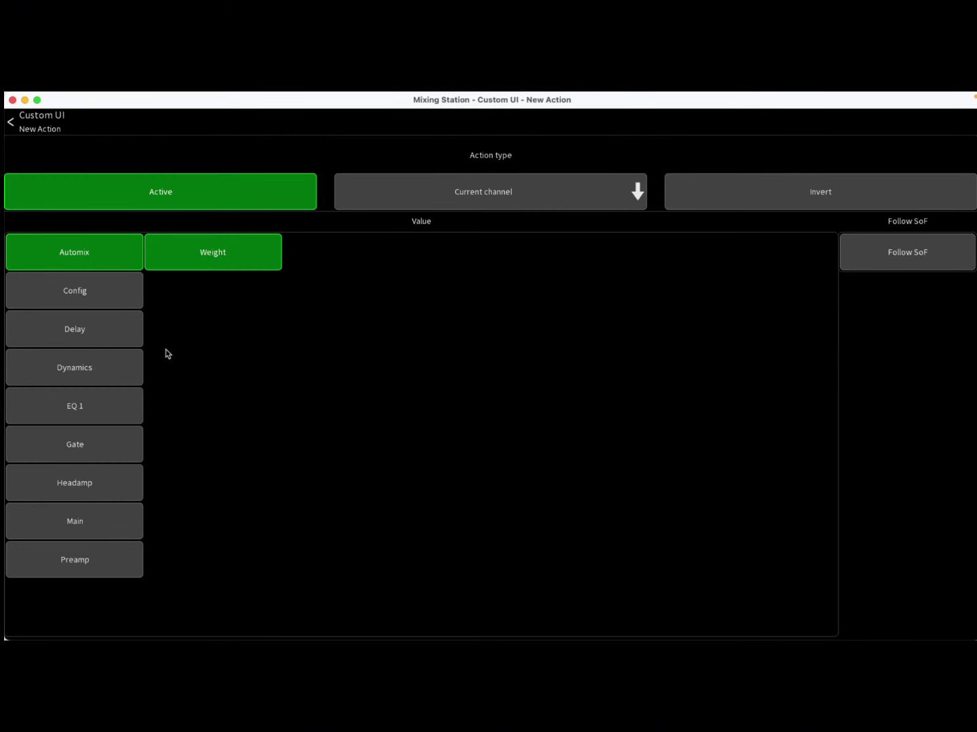
{"action": "left_click", "coordinate": [95, 533]}
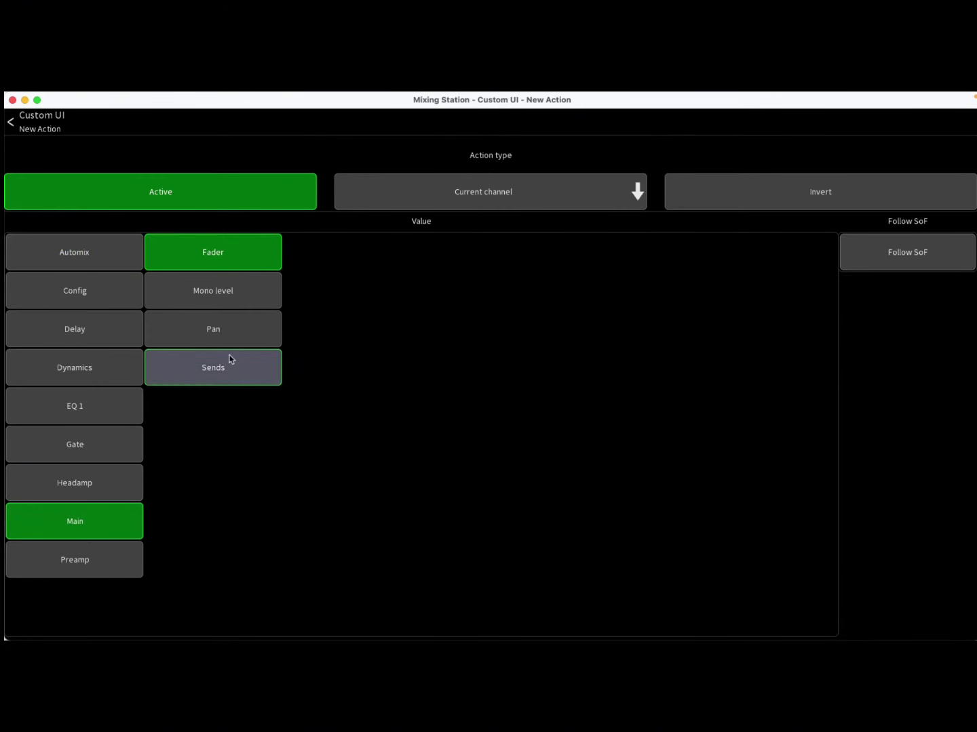
{"action": "left_click", "coordinate": [593, 192]}
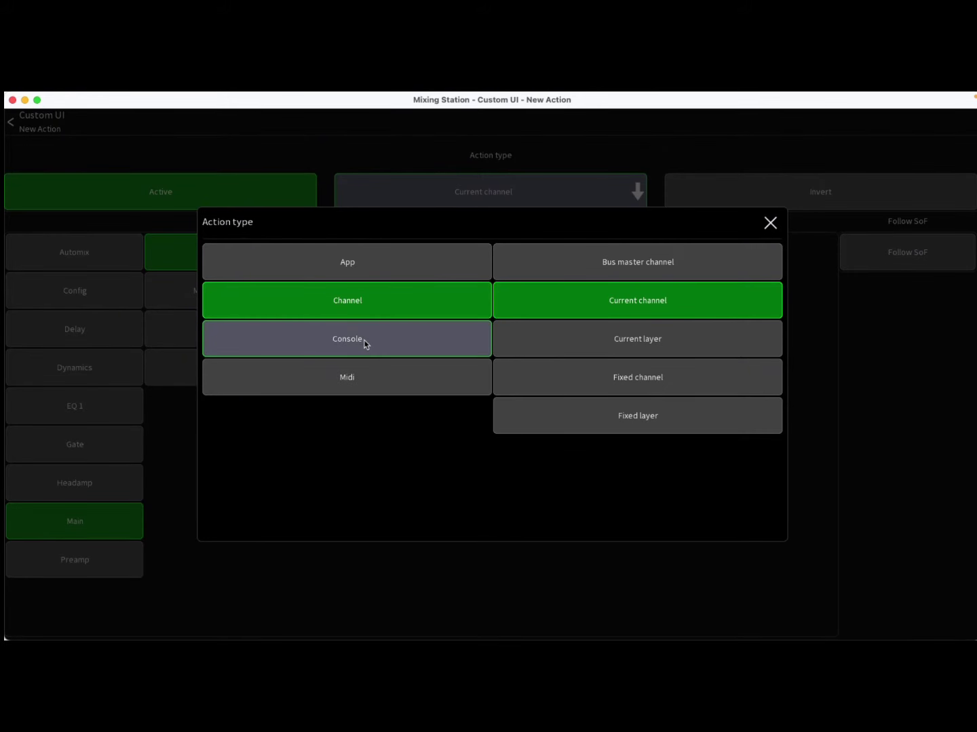
{"action": "left_click", "coordinate": [630, 392]}
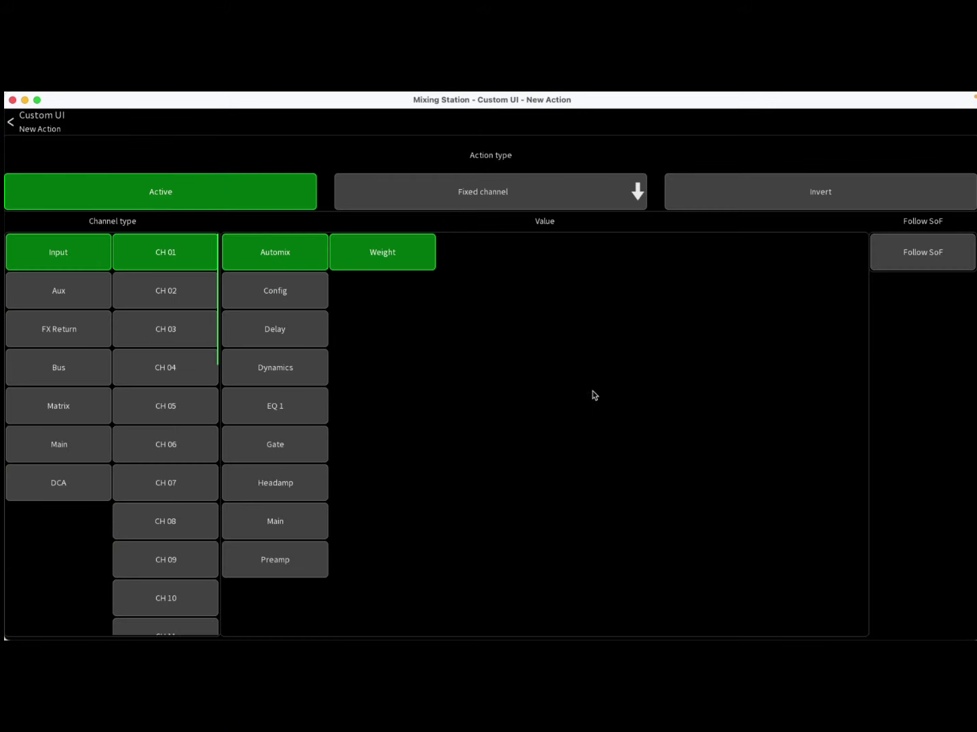
{"action": "left_click", "coordinate": [81, 497]}
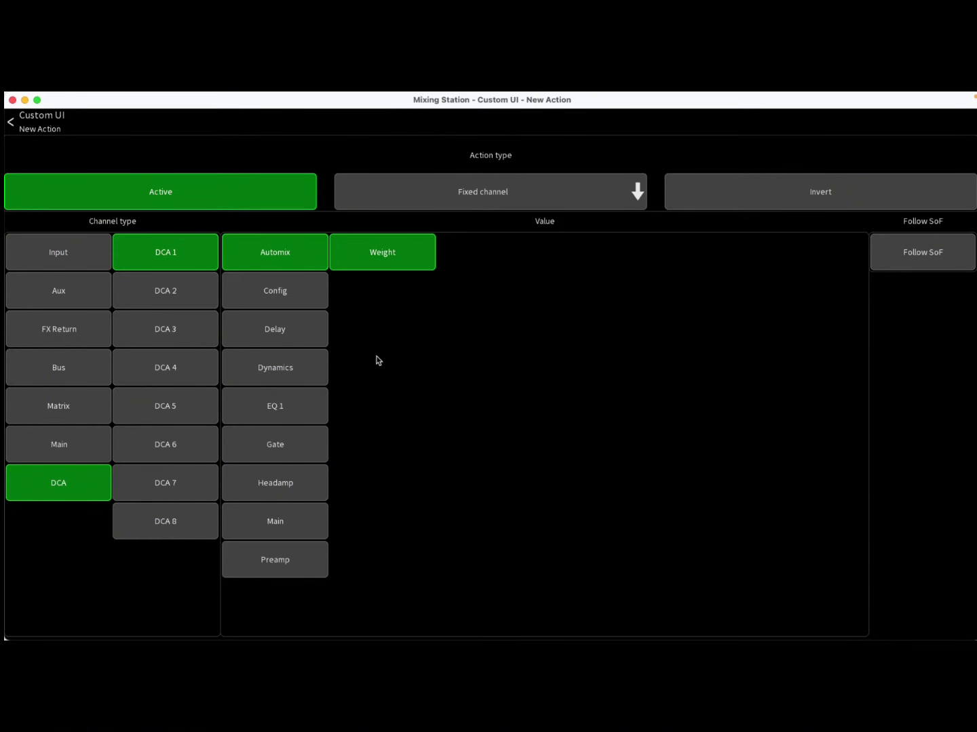
{"action": "left_click", "coordinate": [291, 531]}
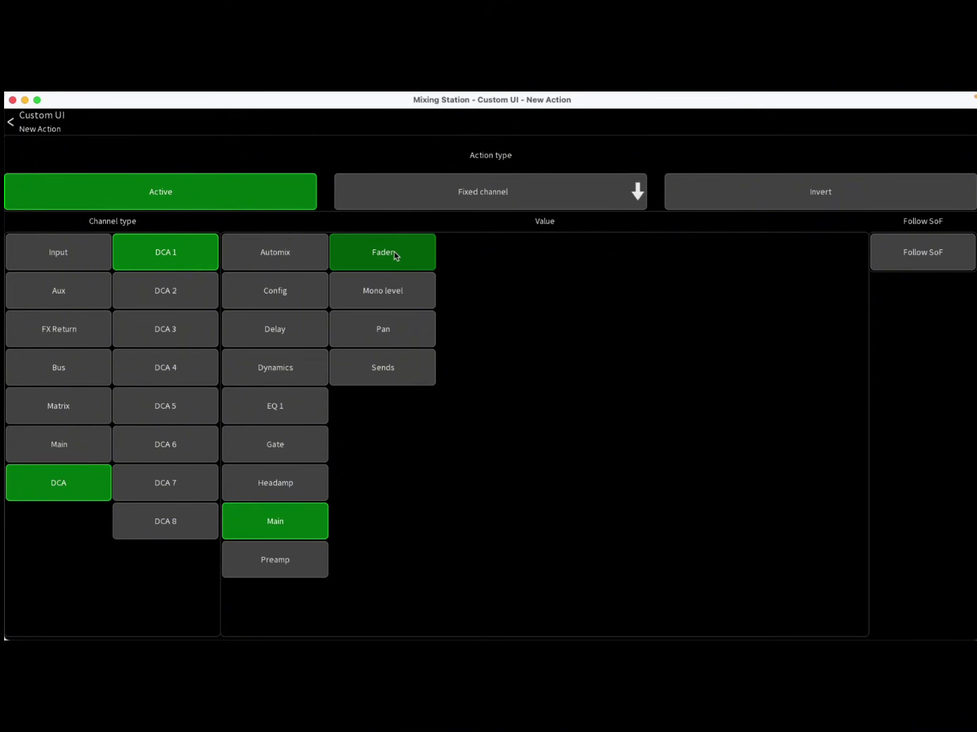
{"action": "left_click", "coordinate": [11, 126]}
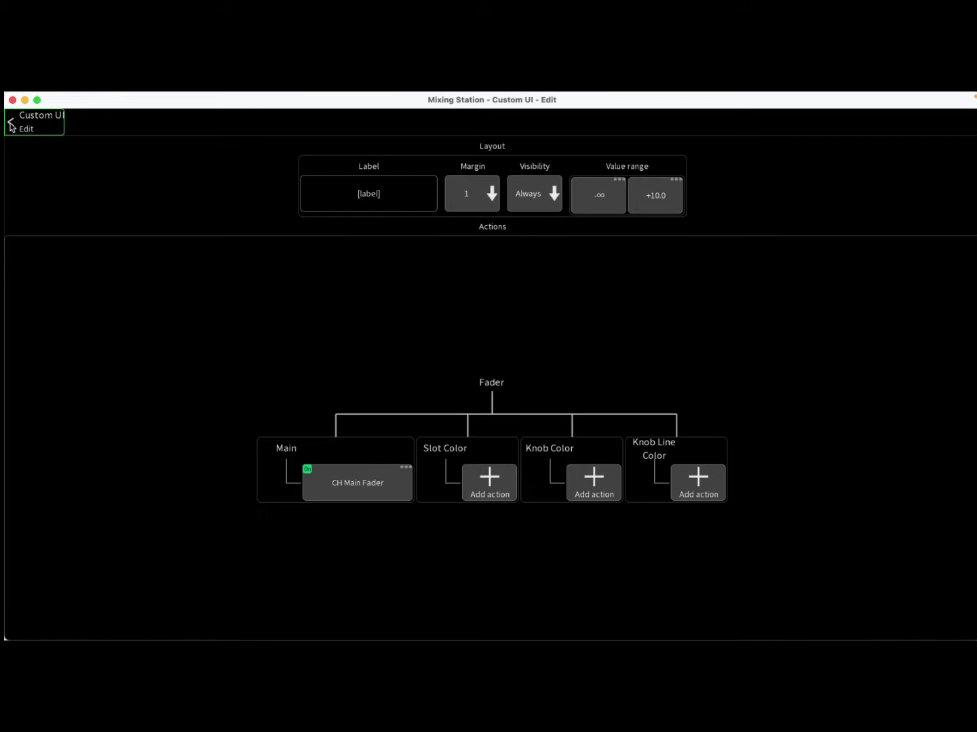
Link the fader's Slot Color to the fixed channel DCA 1 and return to the layout
{"action": "left_click", "coordinate": [490, 483]}
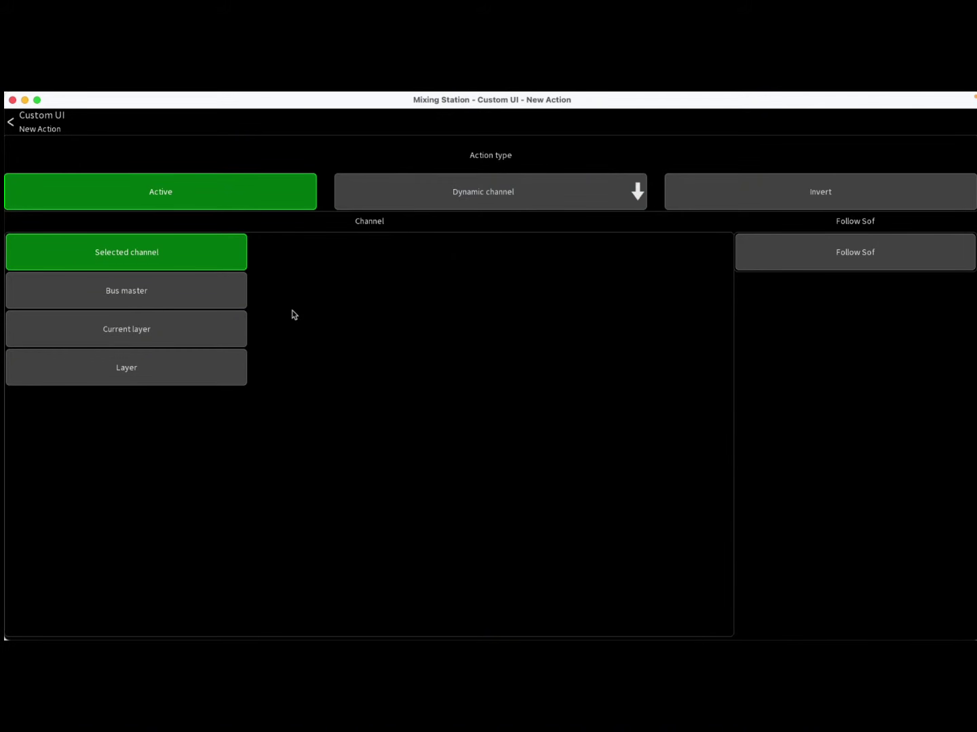
{"action": "left_click", "coordinate": [578, 205]}
{"action": "left_click", "coordinate": [569, 307]}
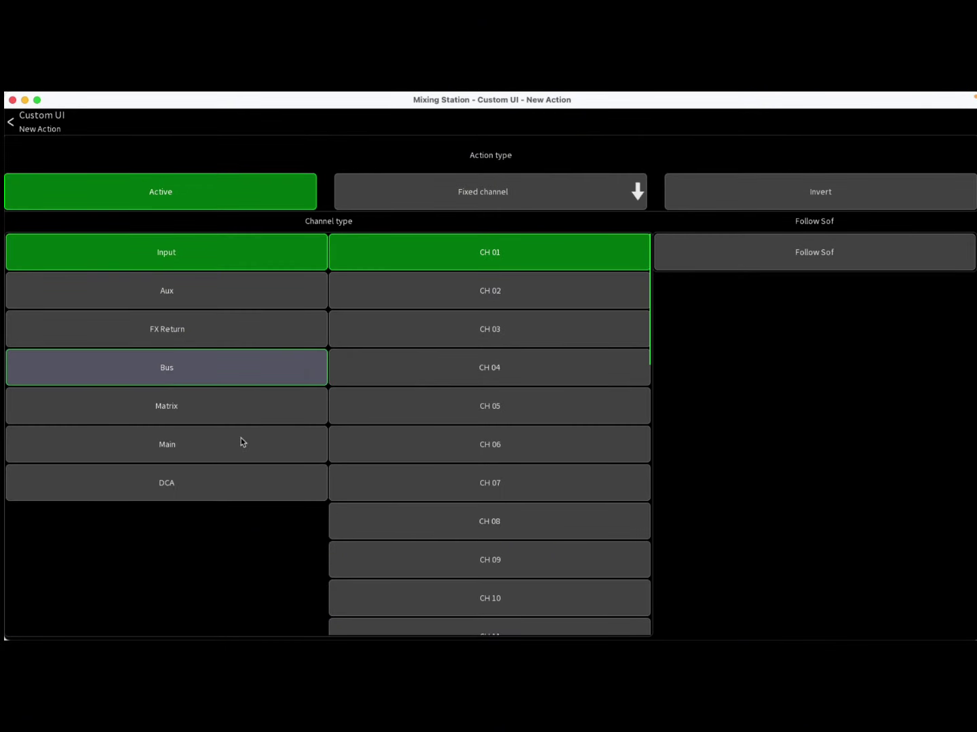
{"action": "left_click", "coordinate": [244, 494]}
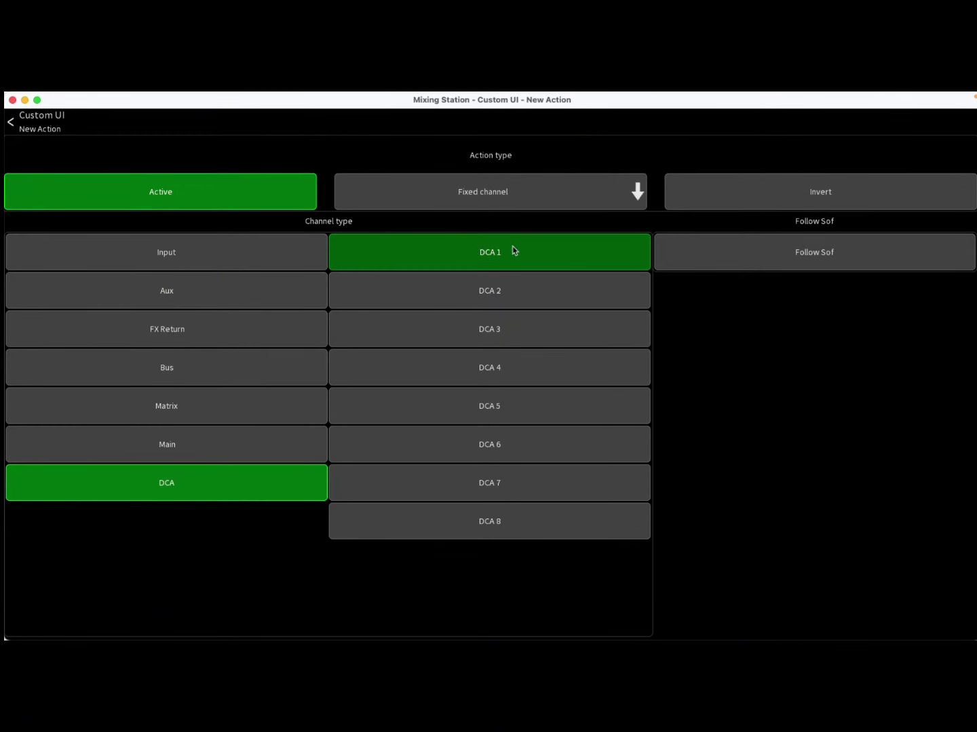
{"action": "left_click", "coordinate": [12, 123]}
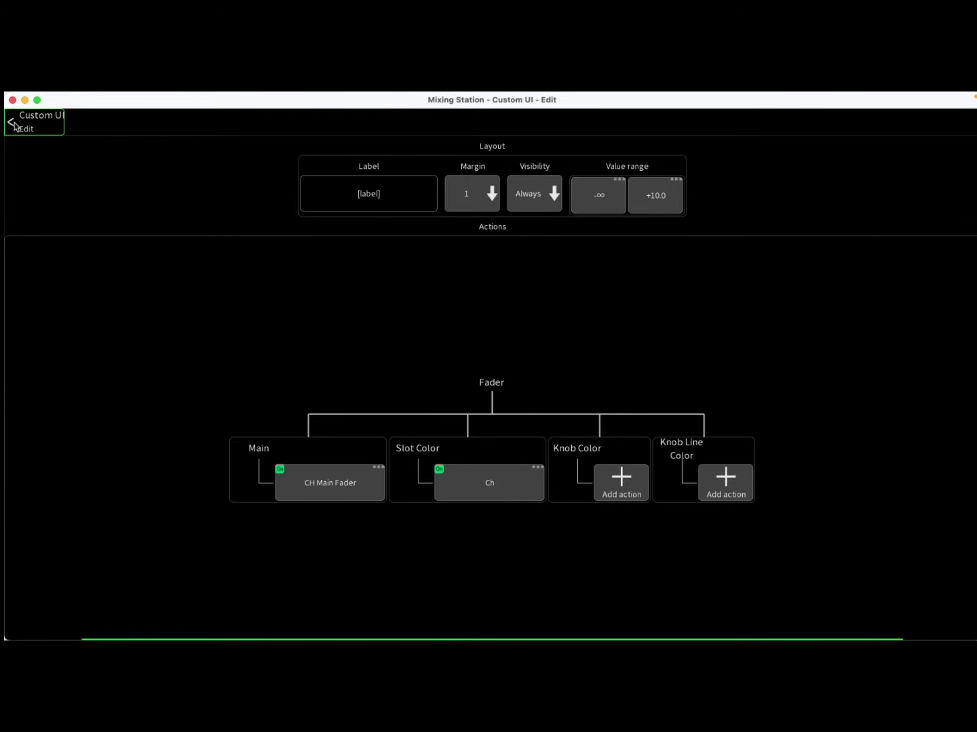
{"action": "left_click", "coordinate": [12, 123]}
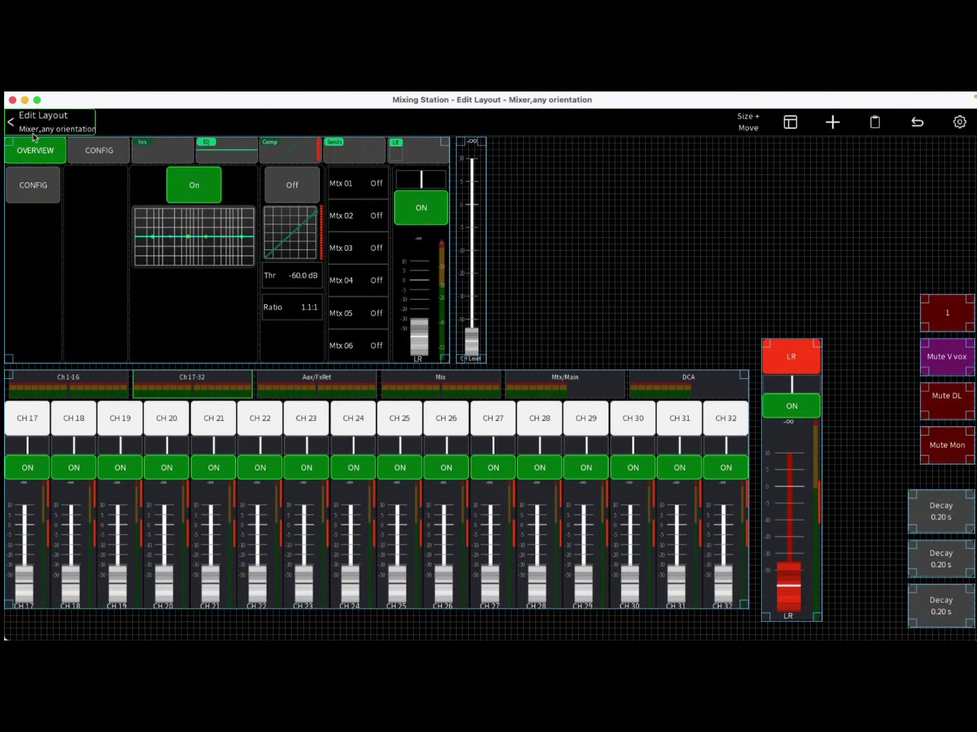
Leave the layout editor for the mixer view, show the DCA layer and try out the new fader
{"action": "left_click", "coordinate": [10, 124]}
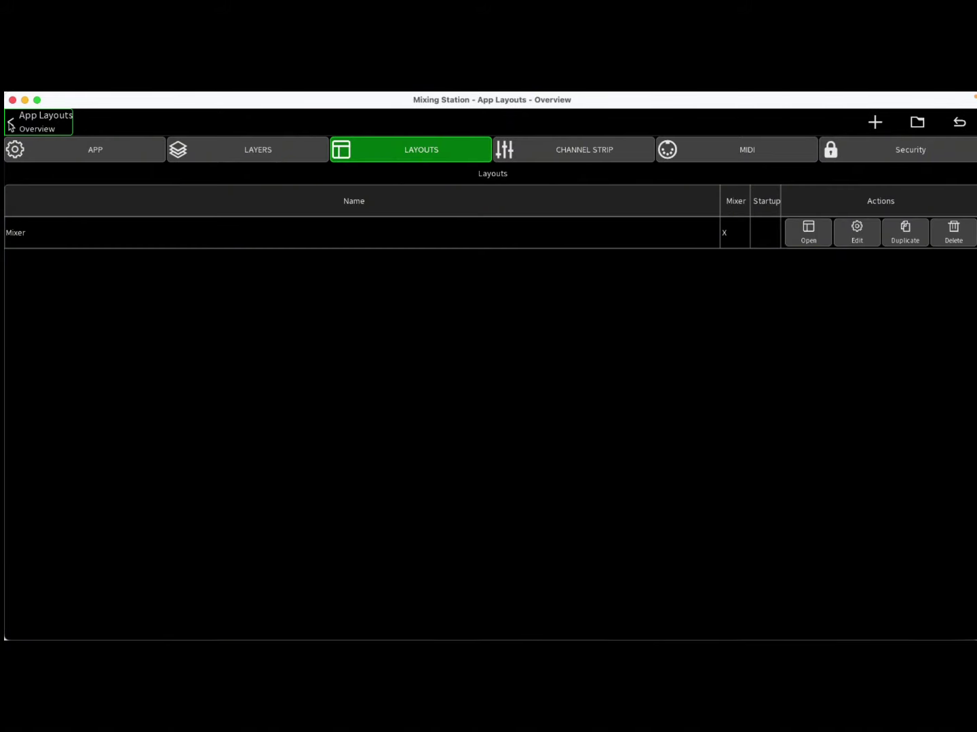
{"action": "left_click", "coordinate": [10, 124]}
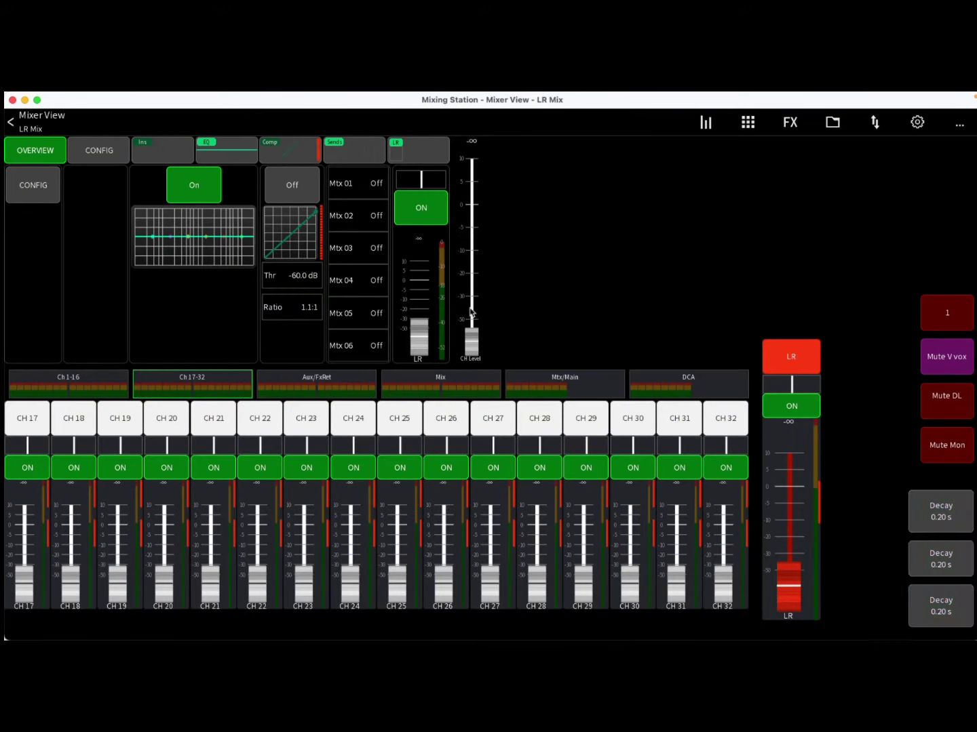
{"action": "left_click", "coordinate": [689, 388]}
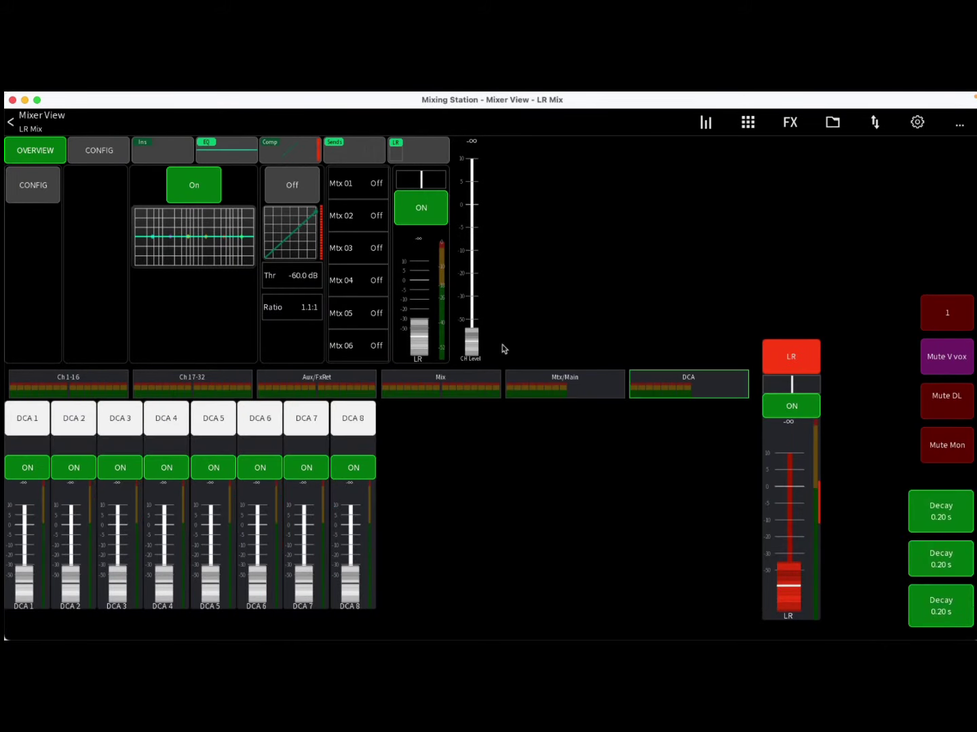
{"action": "left_click_drag", "start_coordinate": [471, 338], "coordinate": [464, 451]}
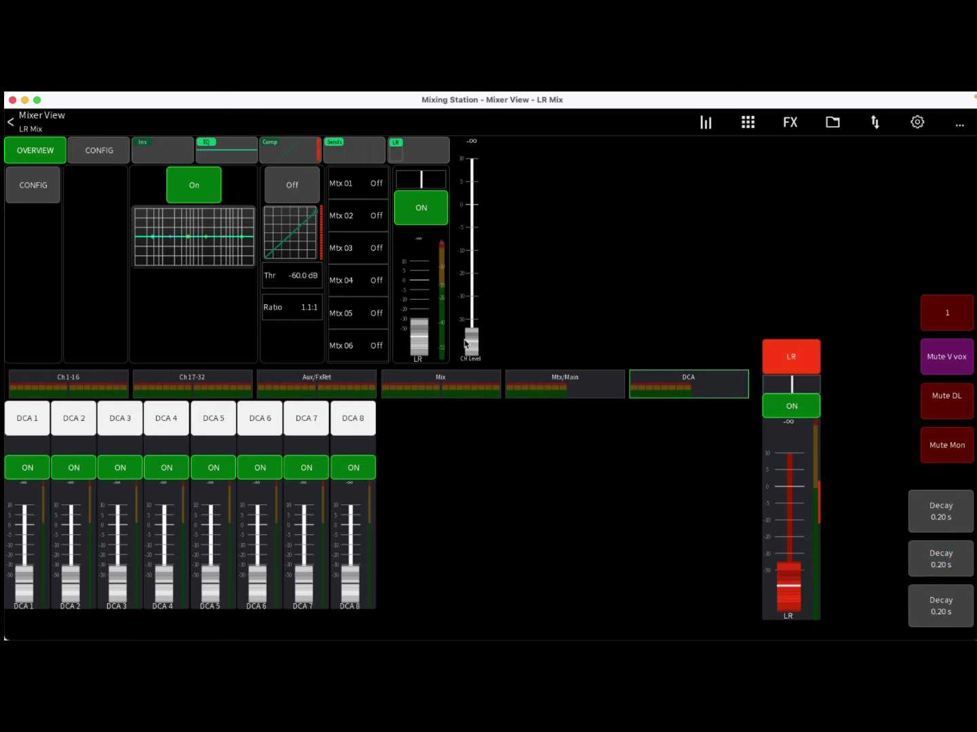
Set DCA 1's color to Yellow in its DCA setup and return to the mixer view
{"action": "left_click", "coordinate": [40, 414]}
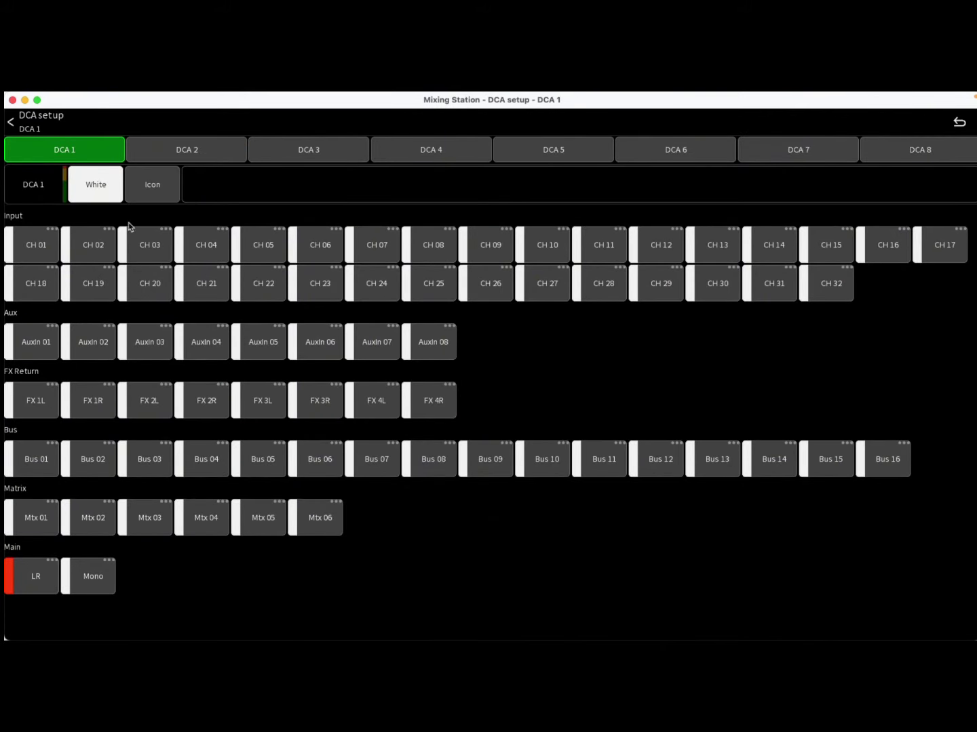
{"action": "left_click", "coordinate": [104, 193]}
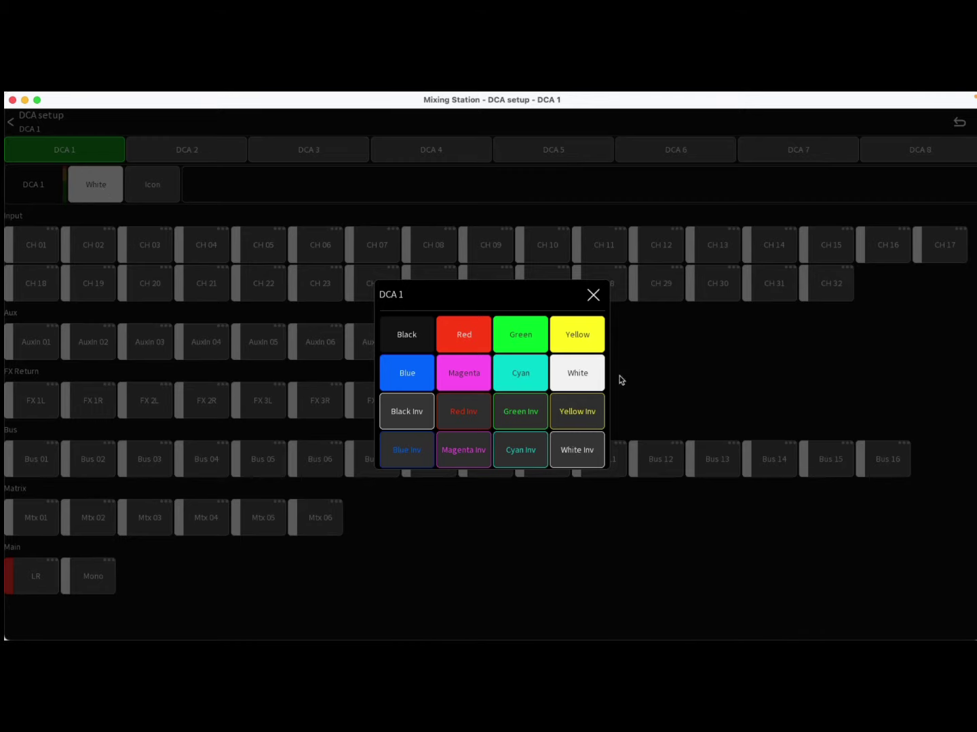
{"action": "left_click", "coordinate": [586, 332]}
{"action": "left_click", "coordinate": [16, 120]}
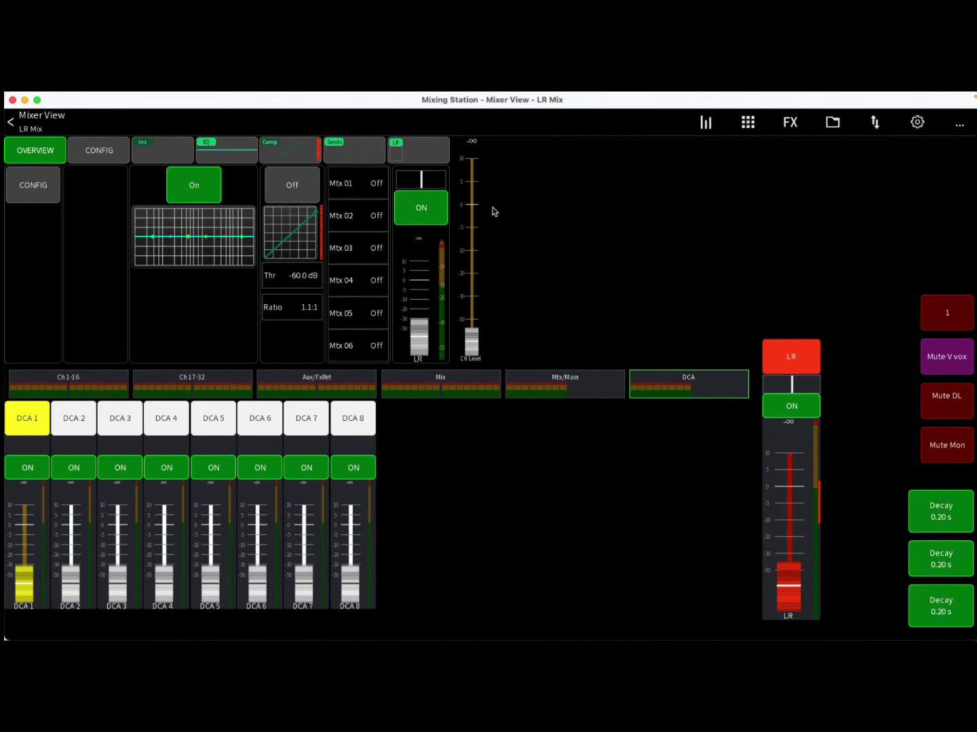
Reopen the Mixer layout for editing and link the new fader's Knob Color to the fixed channel DCA 1
{"action": "left_click", "coordinate": [917, 123]}
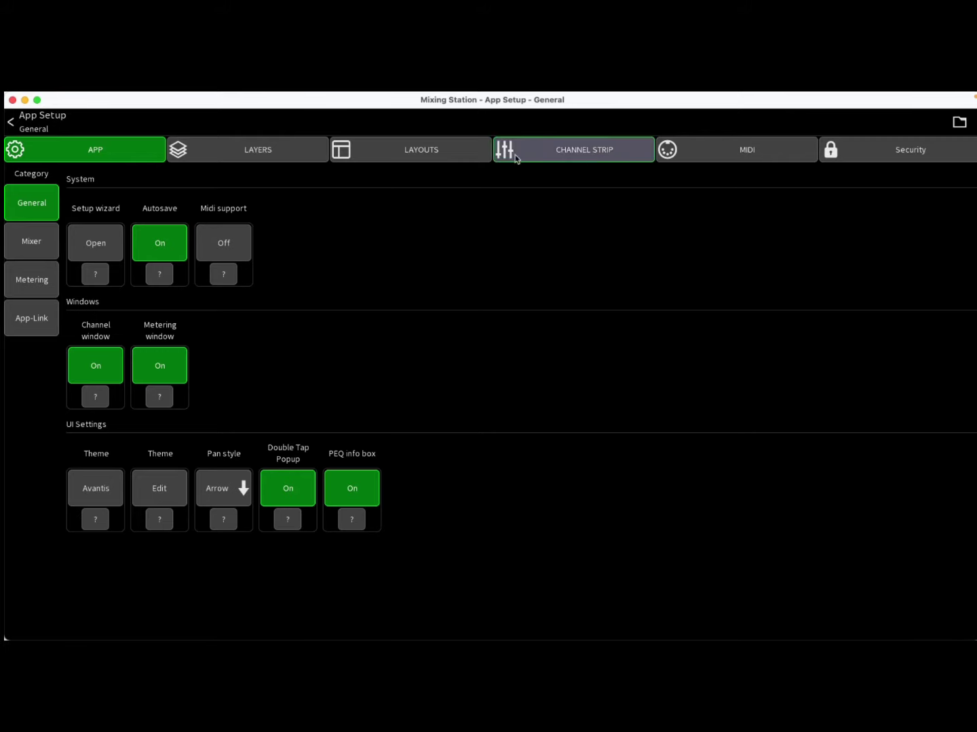
{"action": "left_click", "coordinate": [437, 152]}
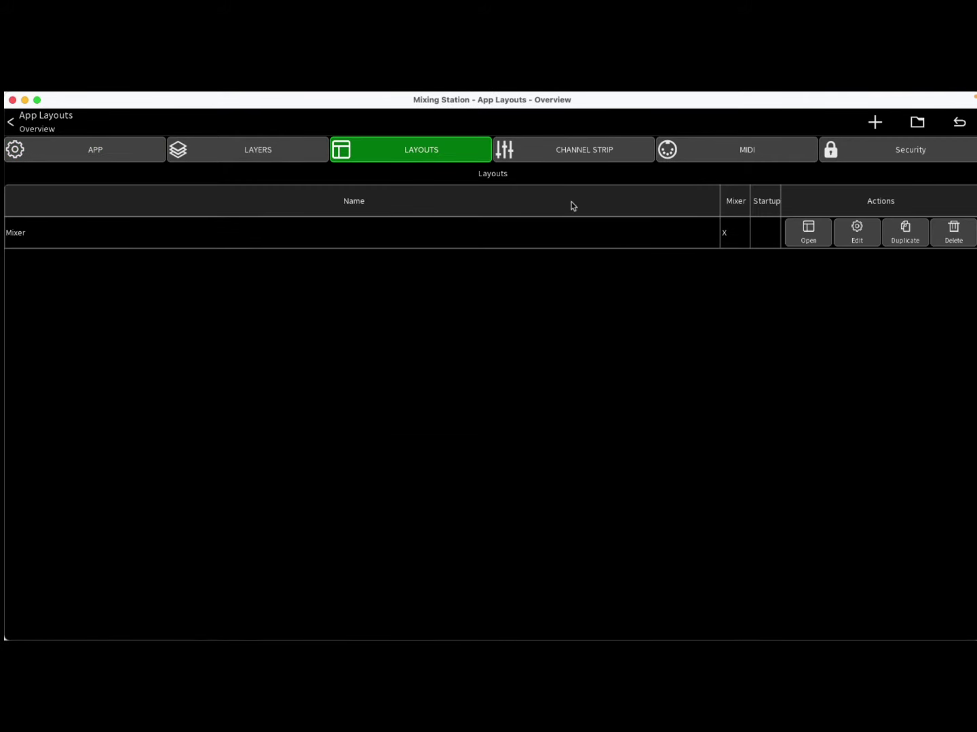
{"action": "left_click", "coordinate": [858, 238]}
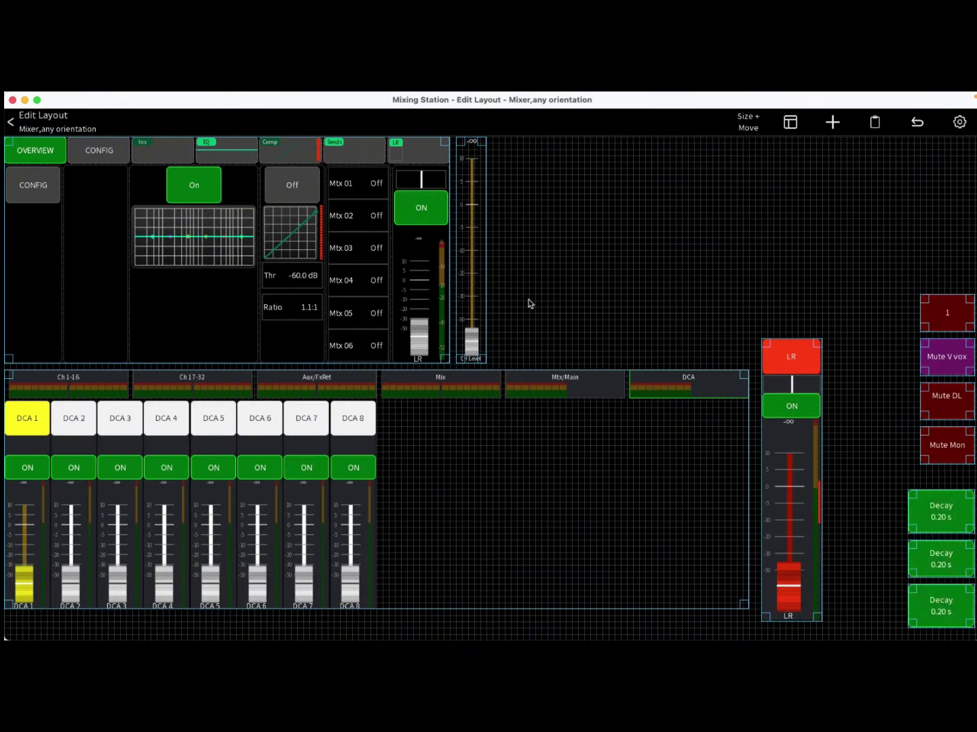
{"action": "left_click", "coordinate": [476, 282]}
{"action": "left_click", "coordinate": [516, 349]}
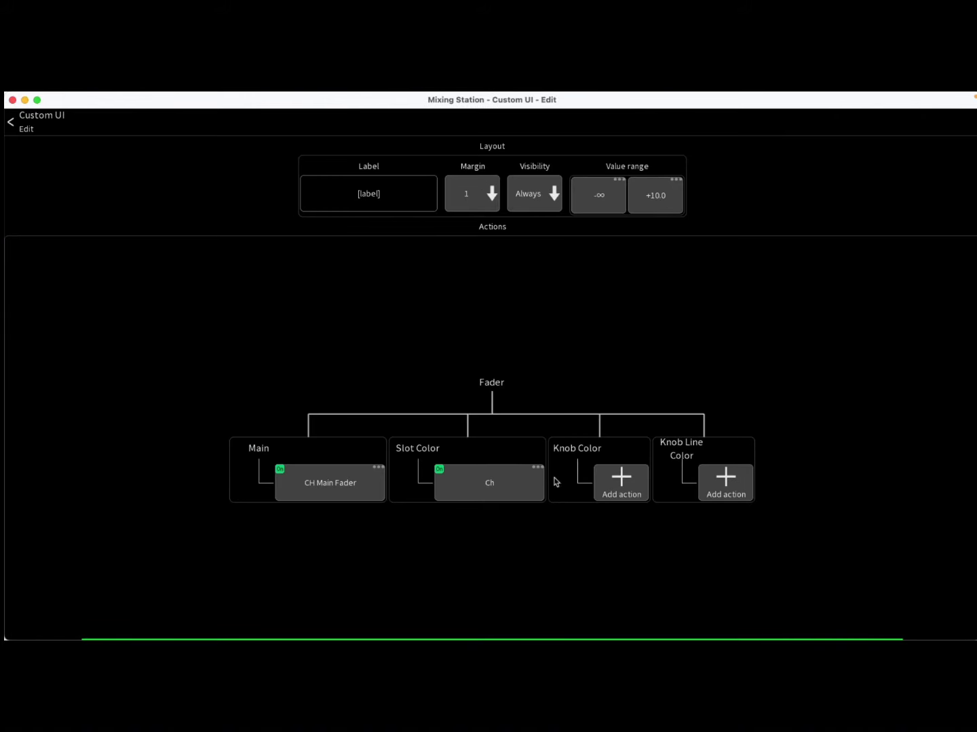
{"action": "left_click", "coordinate": [625, 482]}
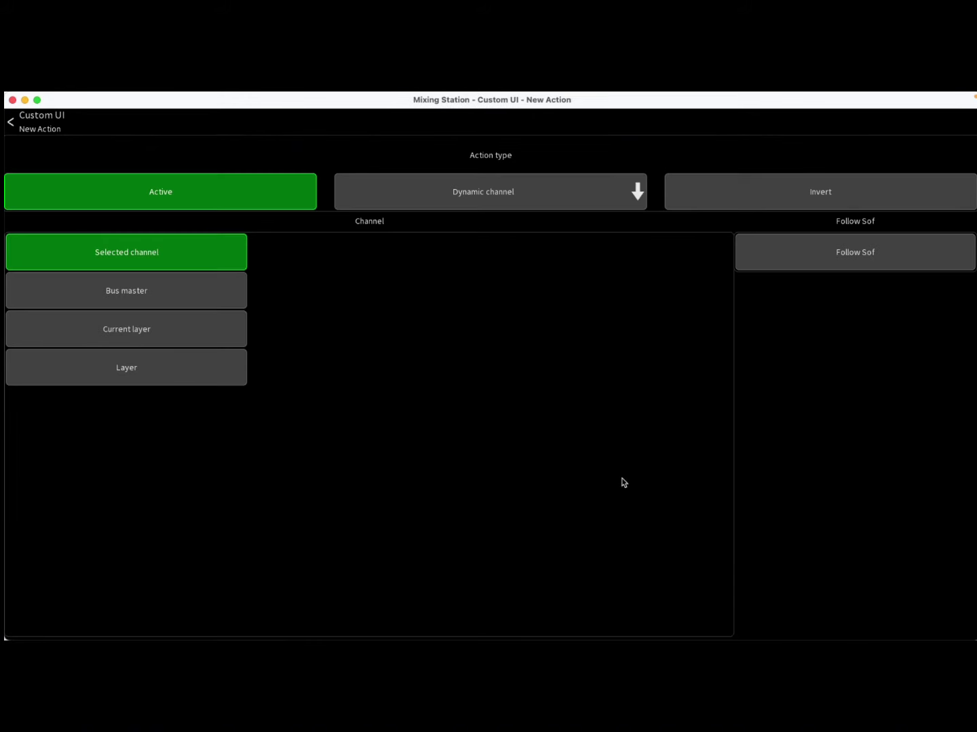
{"action": "left_click", "coordinate": [534, 196]}
{"action": "left_click", "coordinate": [637, 300]}
{"action": "left_click", "coordinate": [165, 484]}
{"action": "left_click", "coordinate": [25, 127]}
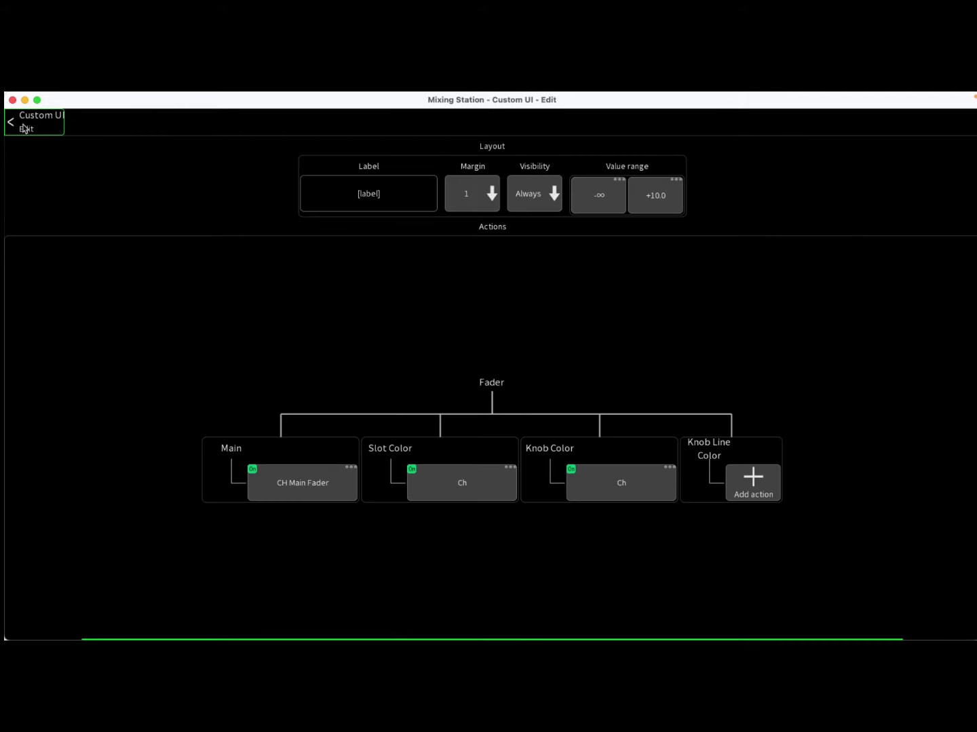
Link the fader's Knob Line Color to the fixed channel DCA 1 and label the fader DCA1
{"action": "left_click", "coordinate": [752, 488]}
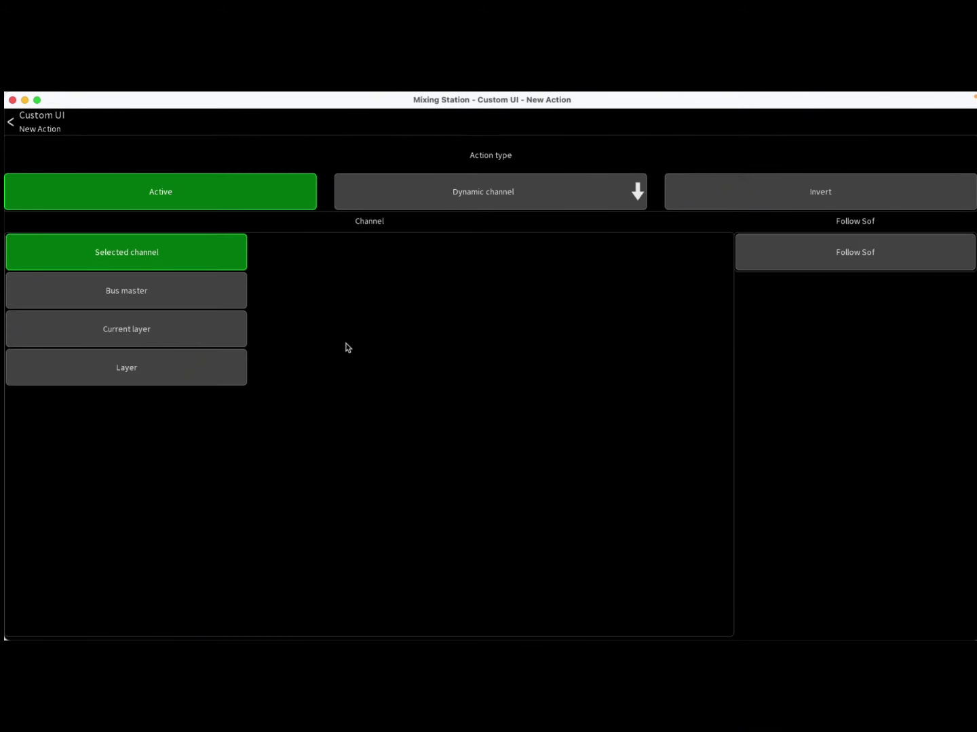
{"action": "left_click", "coordinate": [530, 192]}
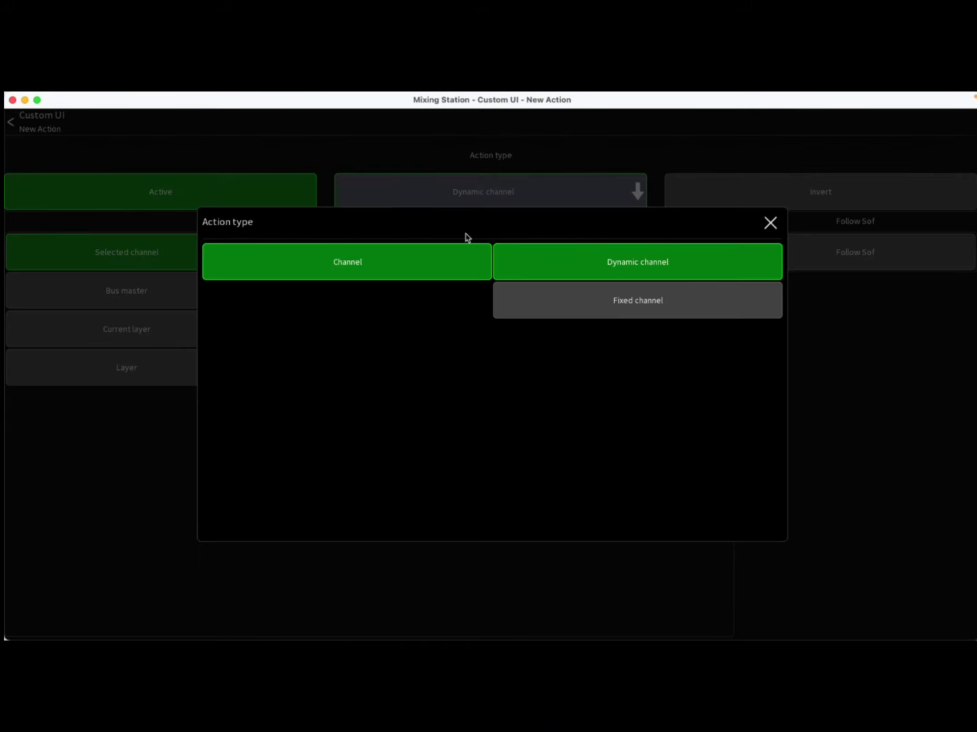
{"action": "left_click", "coordinate": [570, 313]}
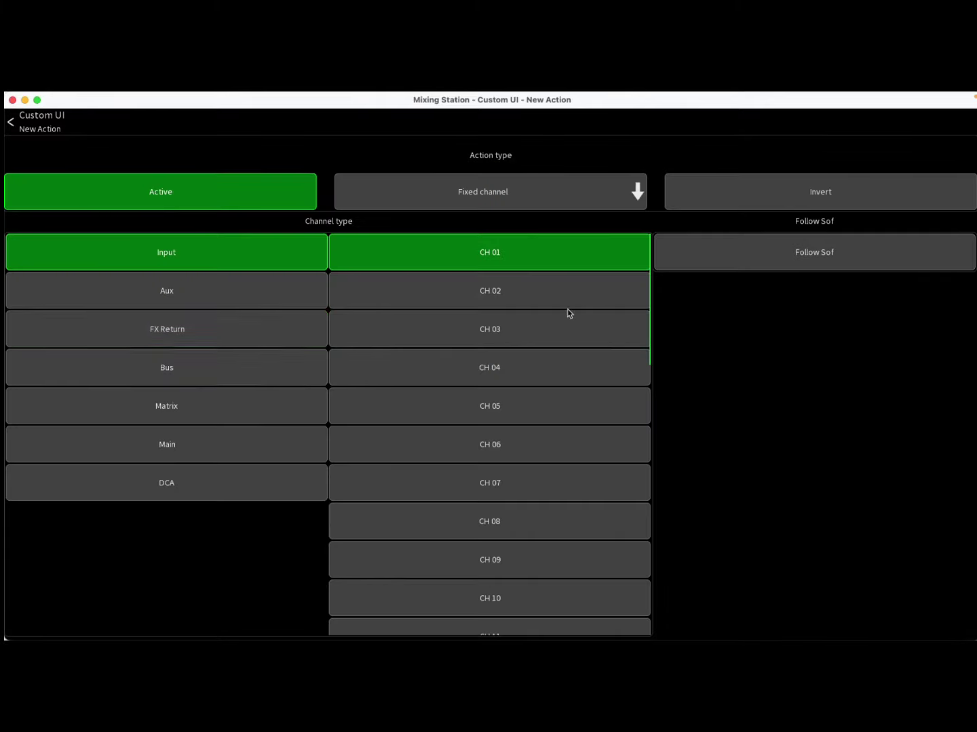
{"action": "left_click", "coordinate": [235, 487]}
{"action": "left_click", "coordinate": [12, 124]}
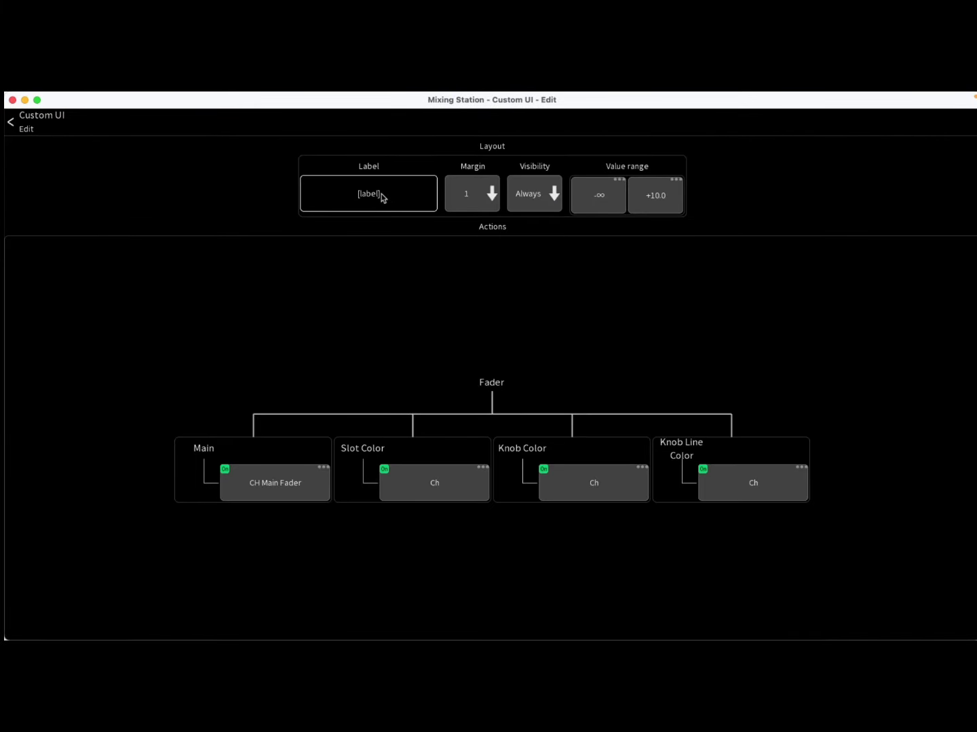
{"action": "left_click", "coordinate": [11, 123]}
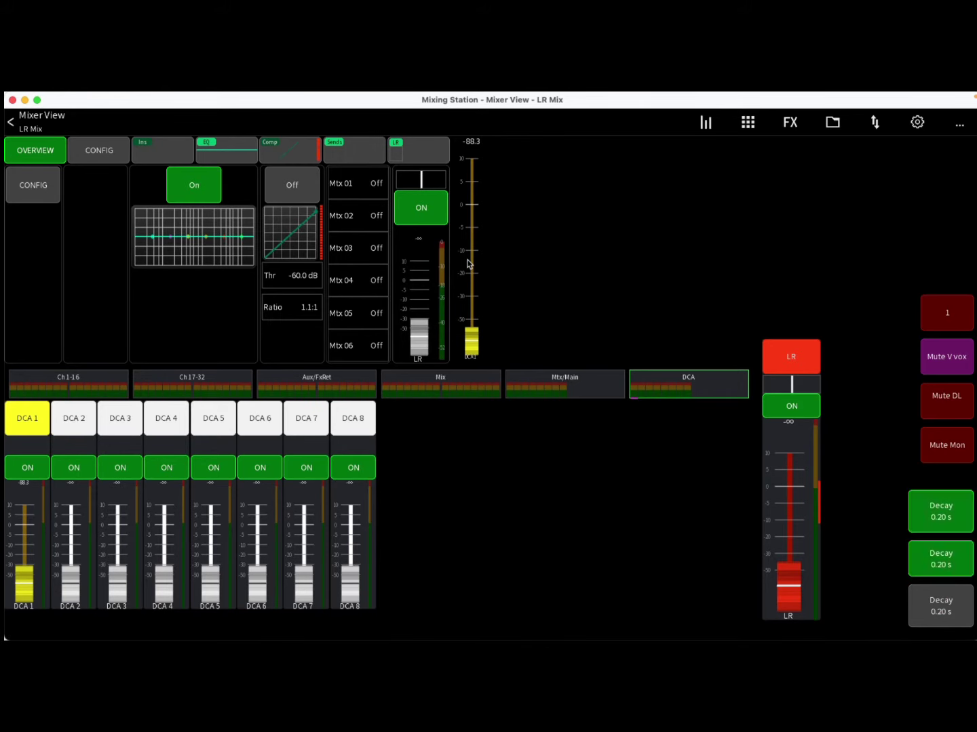
Reopen the Mixer layout for editing, duplicate the DCA1 fader and place the copy just beside the original
{"action": "left_click", "coordinate": [917, 122]}
{"action": "left_click", "coordinate": [421, 150]}
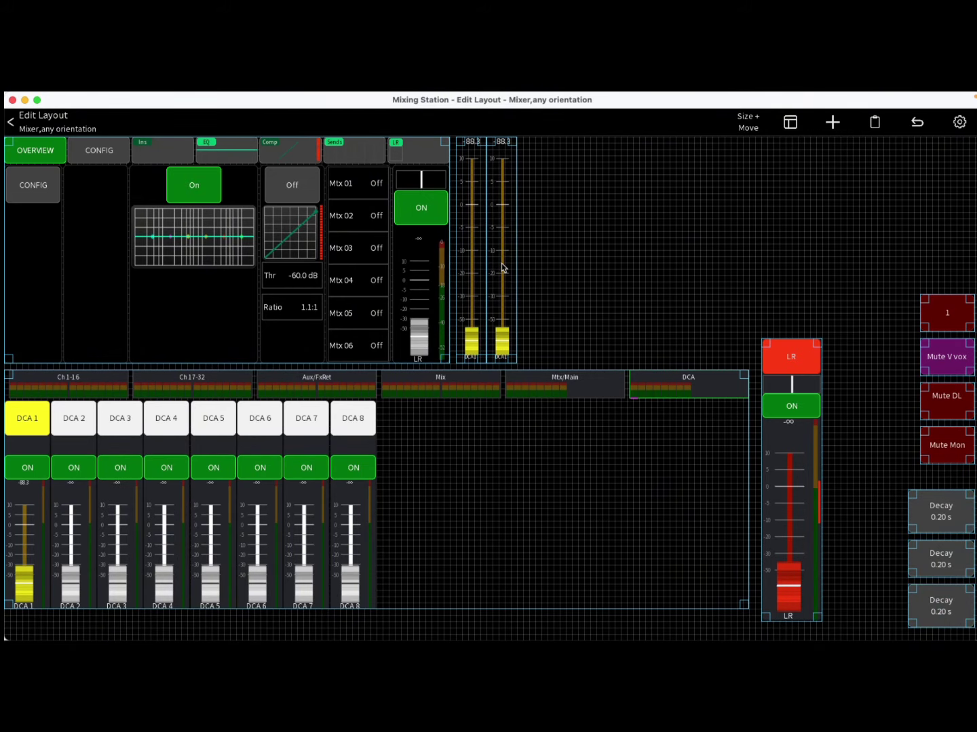
{"action": "mouse_move", "coordinate": [502, 267]}
{"action": "left_mouse_down"}
{"action": "mouse_move", "coordinate": [550, 263]}
{"action": "mouse_move", "coordinate": [510, 259]}
{"action": "left_mouse_up"}
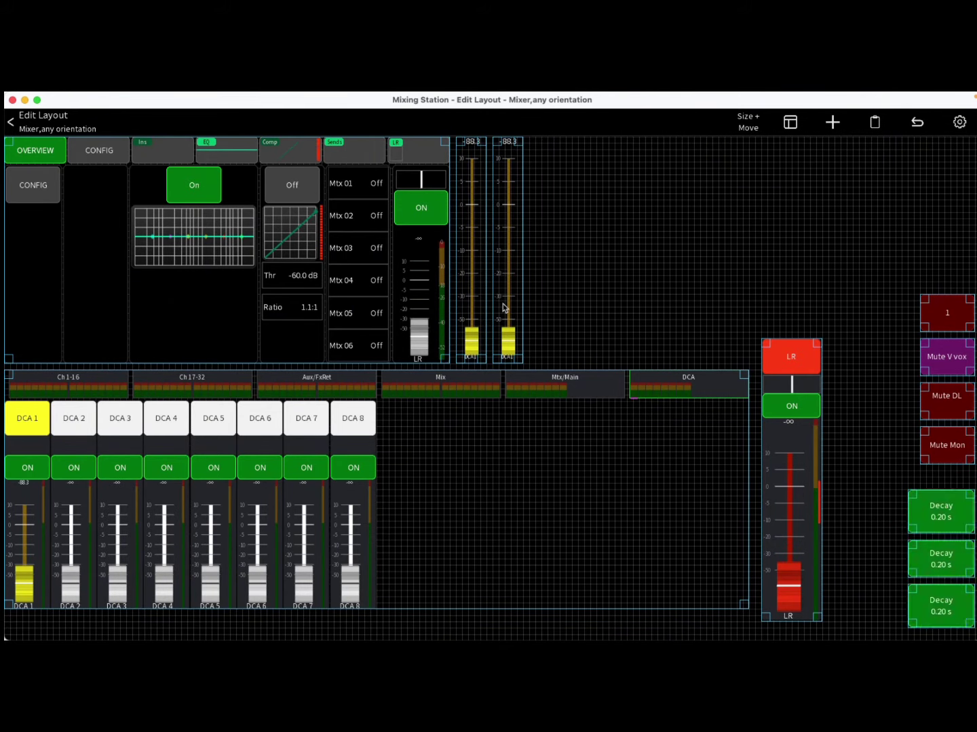
Shrink the LR bus master strip and move it close to the channel layer strips
{"action": "left_click_drag", "start_coordinate": [818, 344], "coordinate": [798, 375]}
{"action": "left_click_drag", "start_coordinate": [783, 502], "coordinate": [777, 502]}
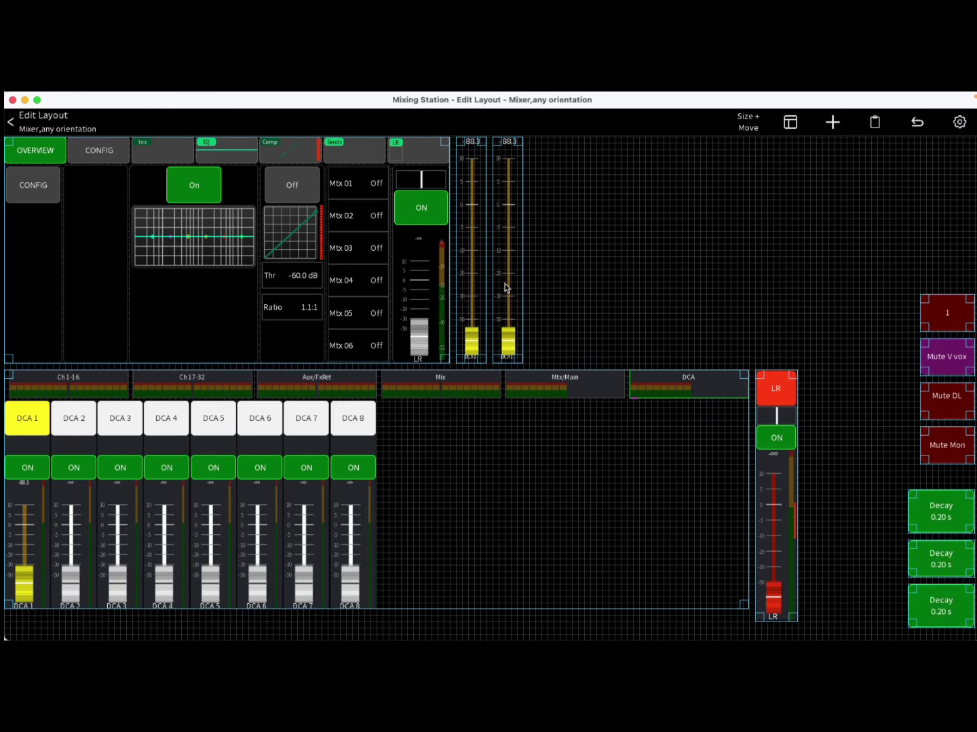
Change the label of the duplicated fader to DCA2
{"action": "left_click", "coordinate": [505, 288]}
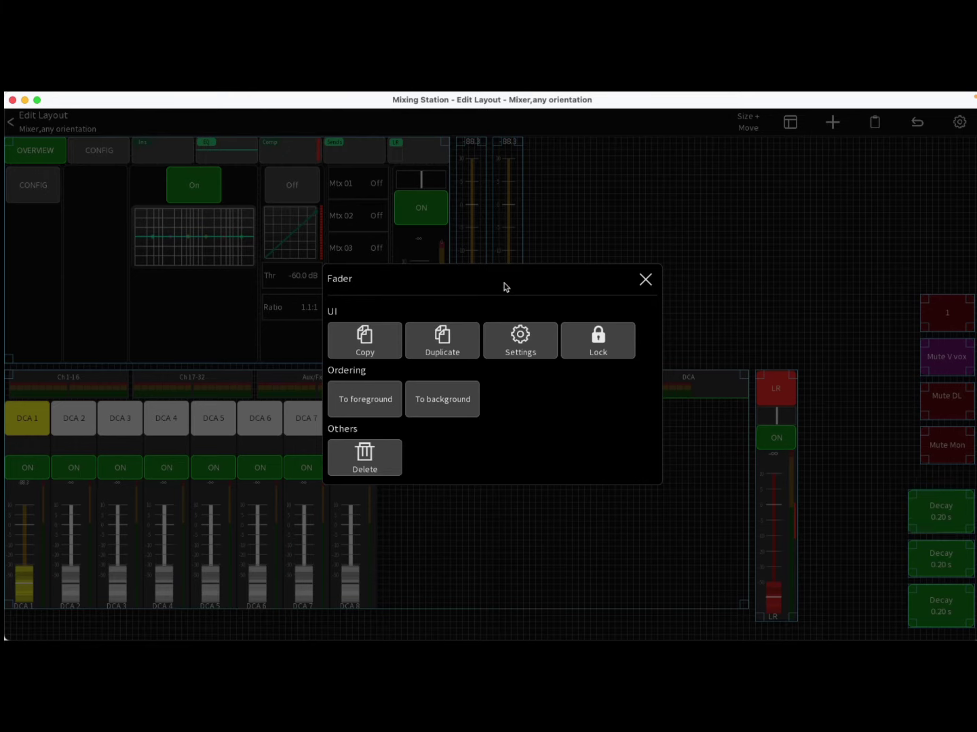
{"action": "left_click", "coordinate": [534, 339]}
{"action": "left_click", "coordinate": [368, 193]}
{"action": "key", "text": "BackSpace"}
{"action": "type", "text": "2"}
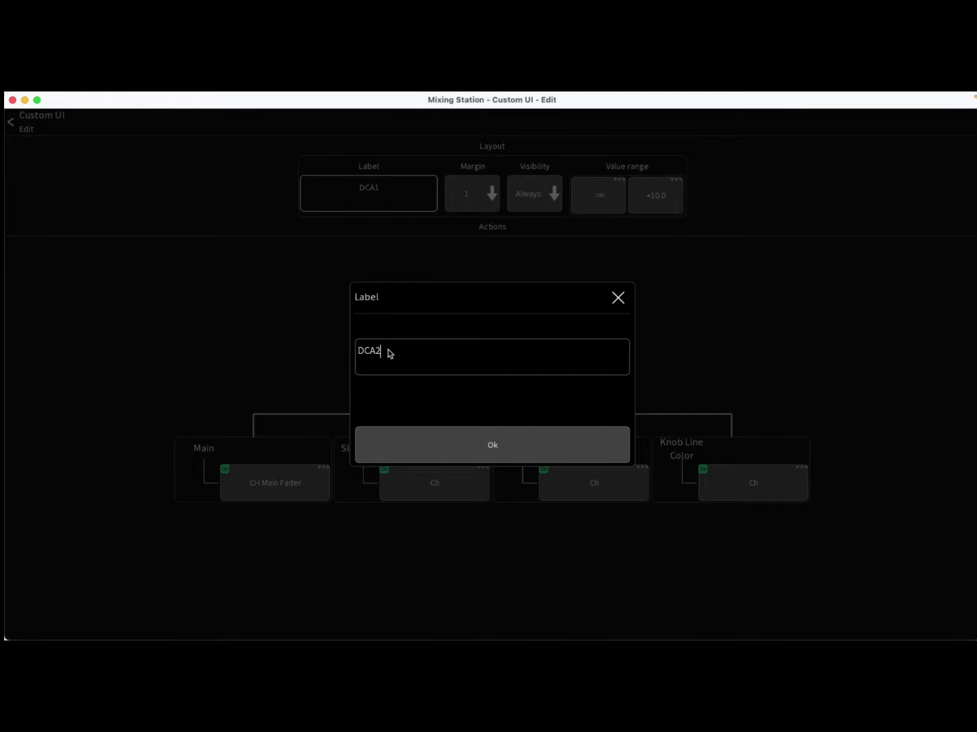
{"action": "left_click", "coordinate": [441, 430]}
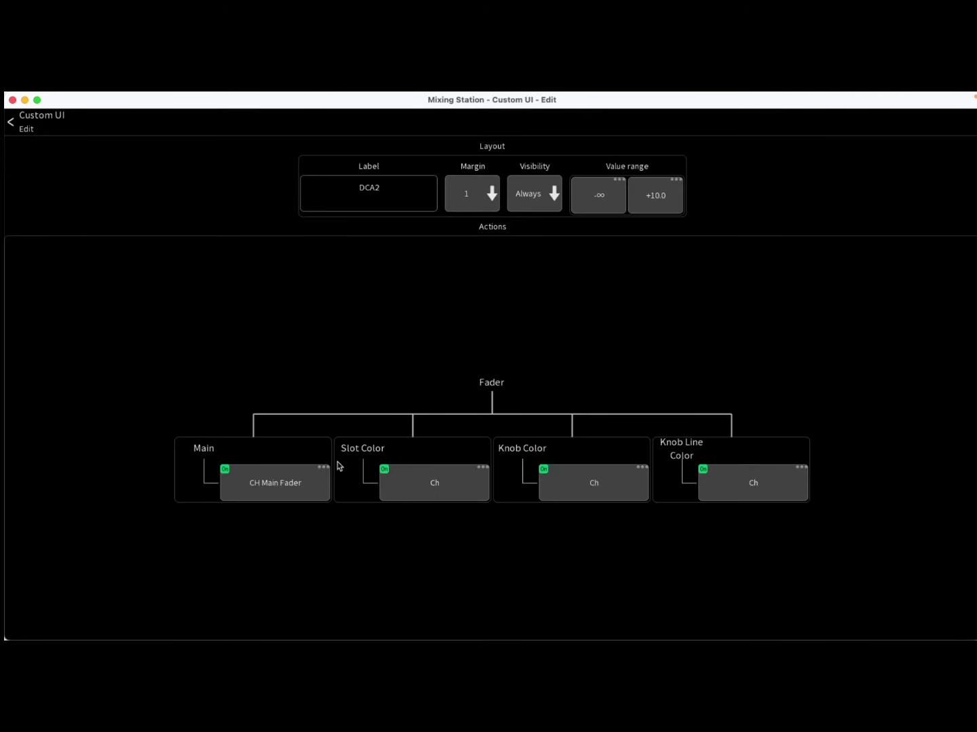
Assign the duplicated fader's Main action and Slot Color to DCA 2
{"action": "left_click", "coordinate": [288, 488]}
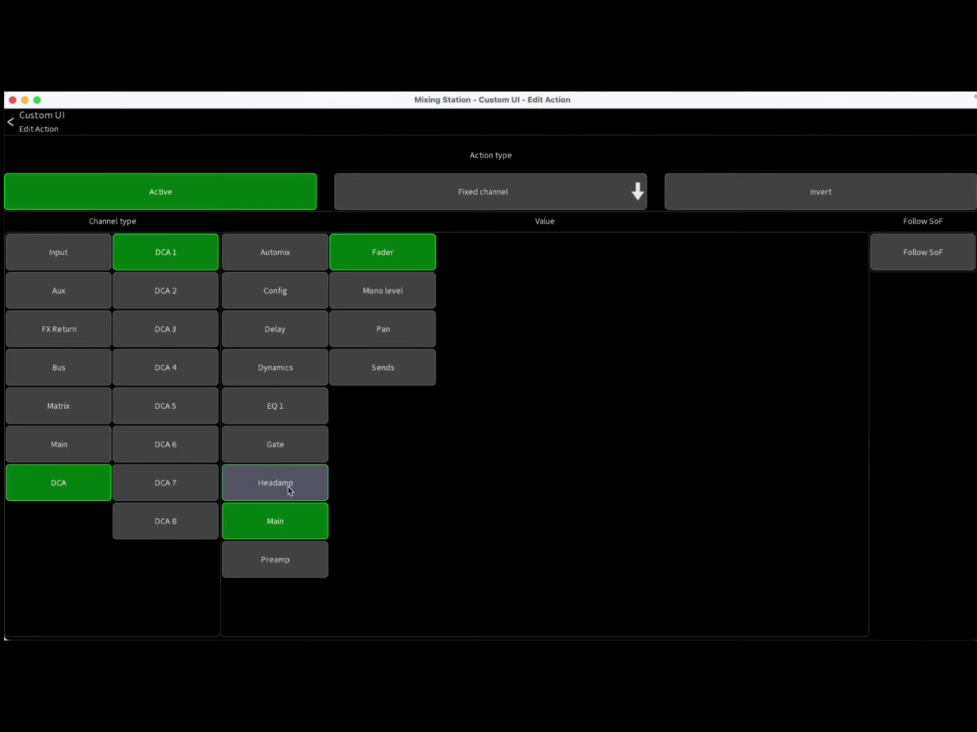
{"action": "left_click", "coordinate": [177, 292]}
{"action": "left_click", "coordinate": [12, 124]}
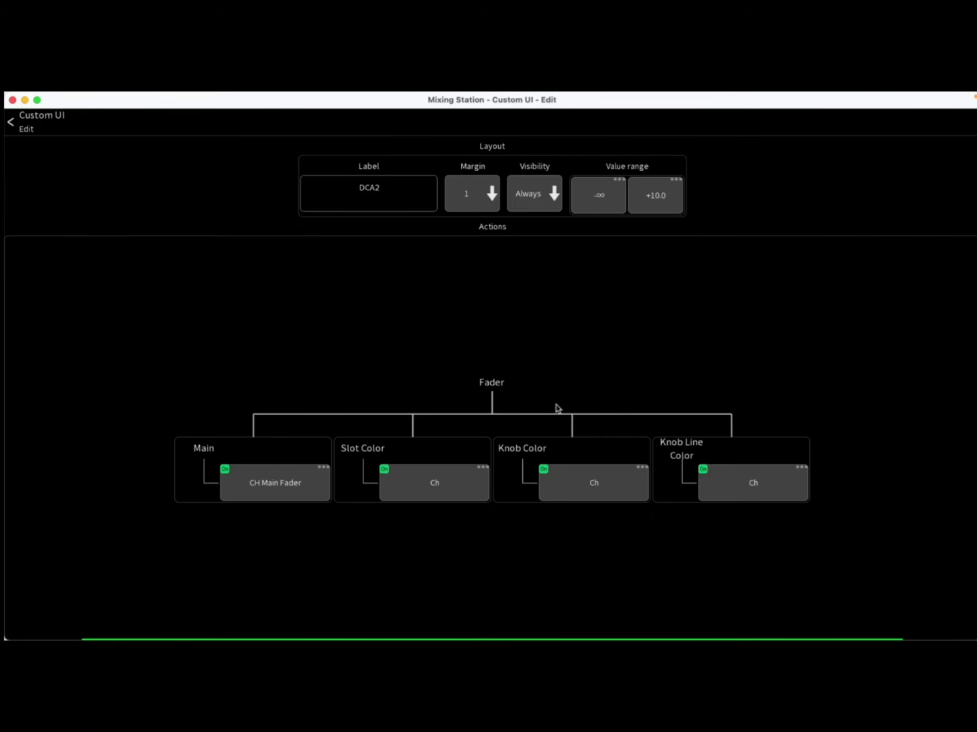
{"action": "left_click", "coordinate": [490, 475]}
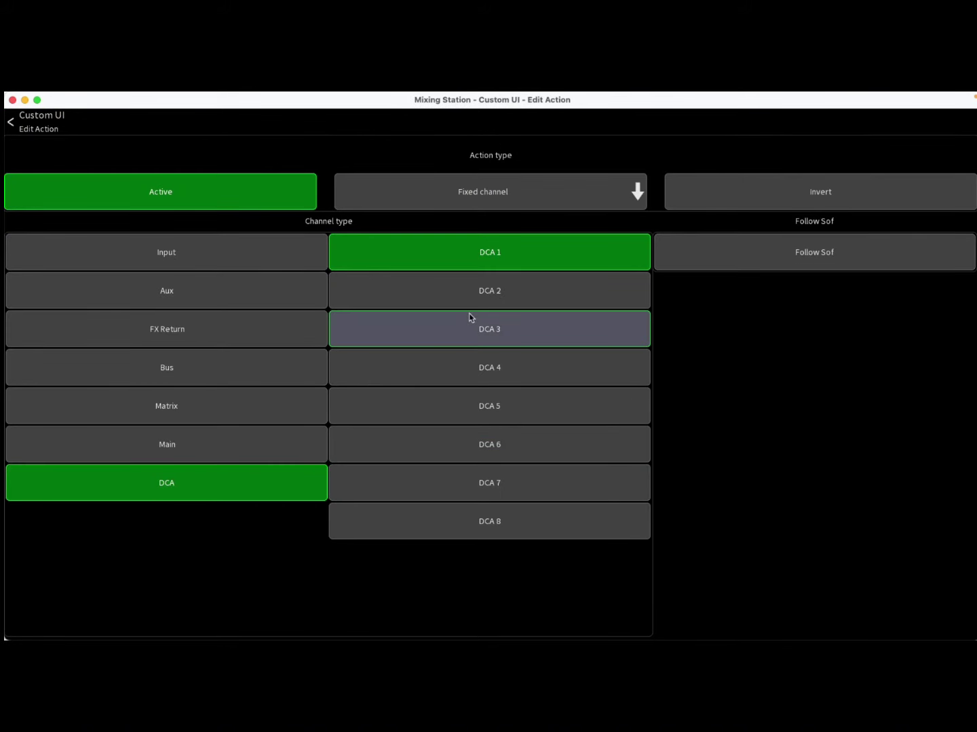
{"action": "left_click", "coordinate": [464, 291]}
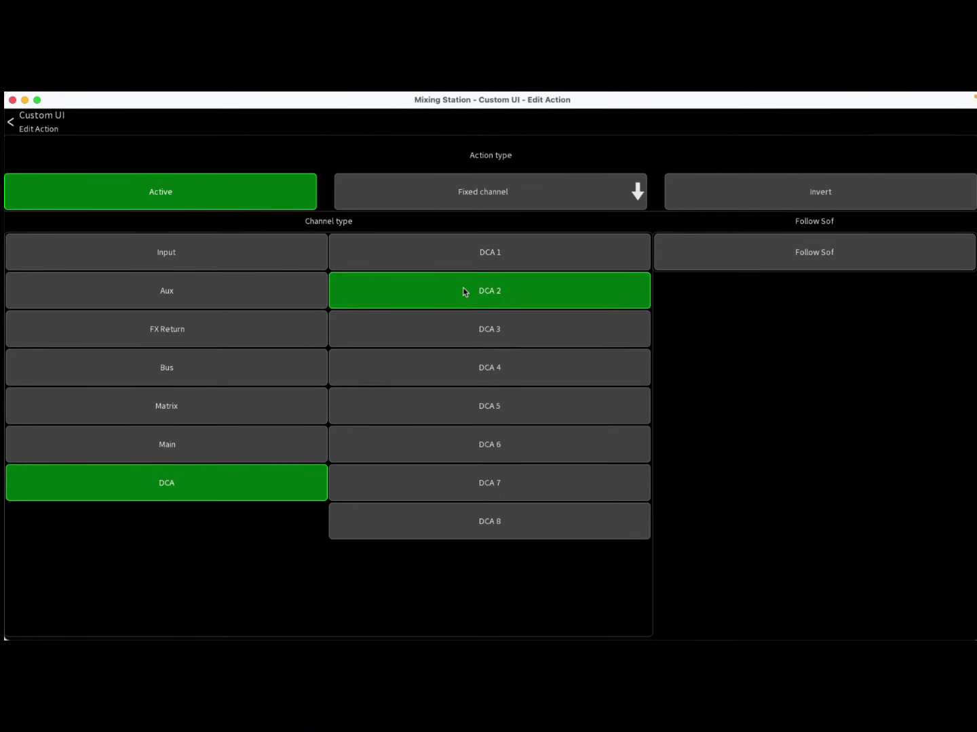
{"action": "left_click", "coordinate": [12, 127]}
Try out the row of DCA faders in the opened Mixer layout and show the Ch 1-16 layer
{"action": "left_click_drag", "start_coordinate": [588, 346], "coordinate": [612, 386]}
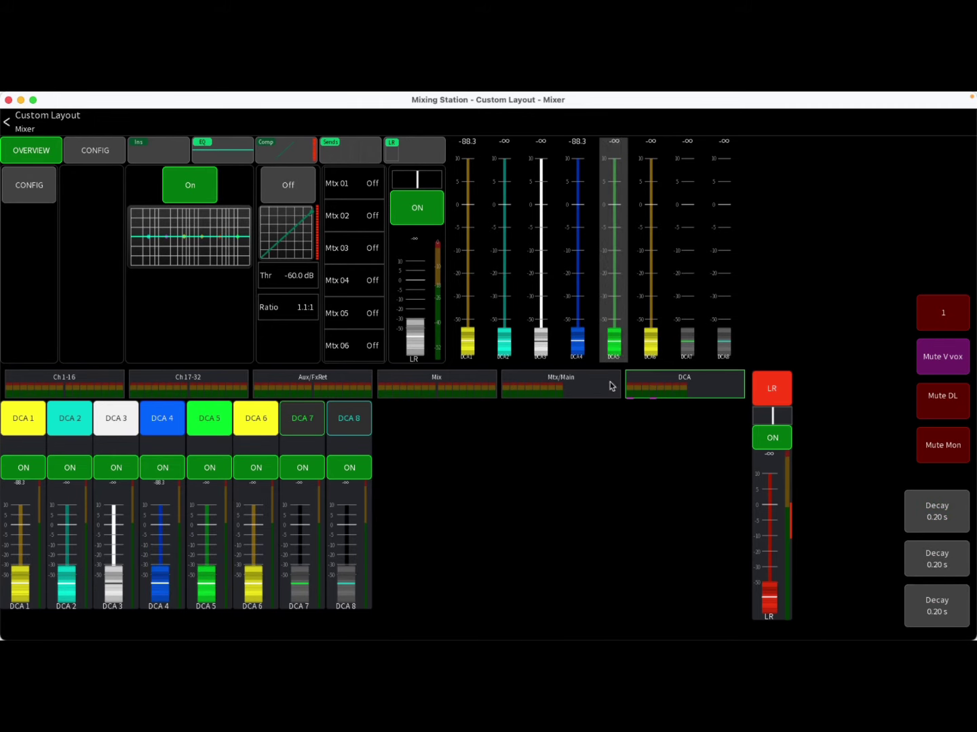
{"action": "left_click_drag", "start_coordinate": [651, 343], "coordinate": [723, 392]}
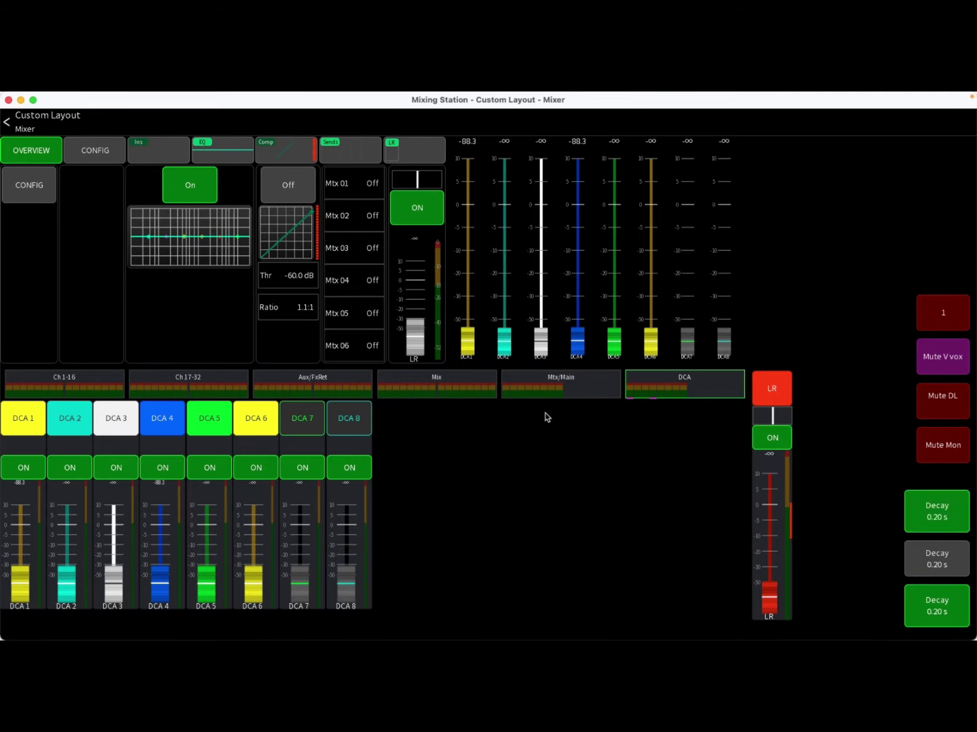
{"action": "left_click", "coordinate": [108, 388]}
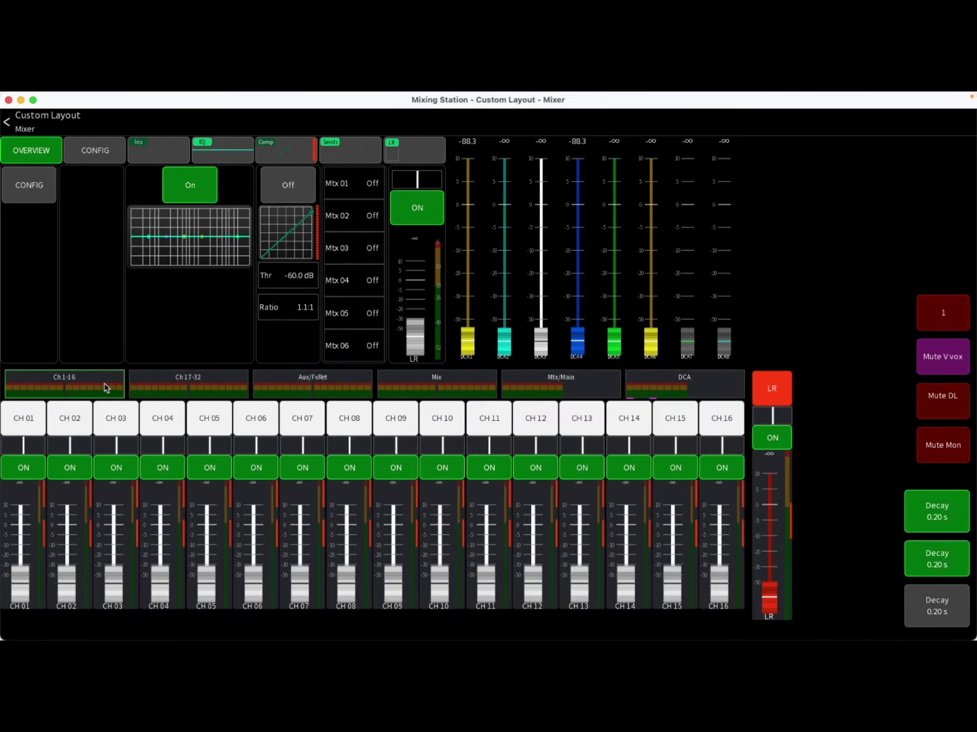
Return to editing the layout, add a channel Gr Meter item and place it beside the LR master strip
{"action": "left_click", "coordinate": [12, 124]}
{"action": "left_click", "coordinate": [828, 122]}
{"action": "left_click", "coordinate": [361, 309]}
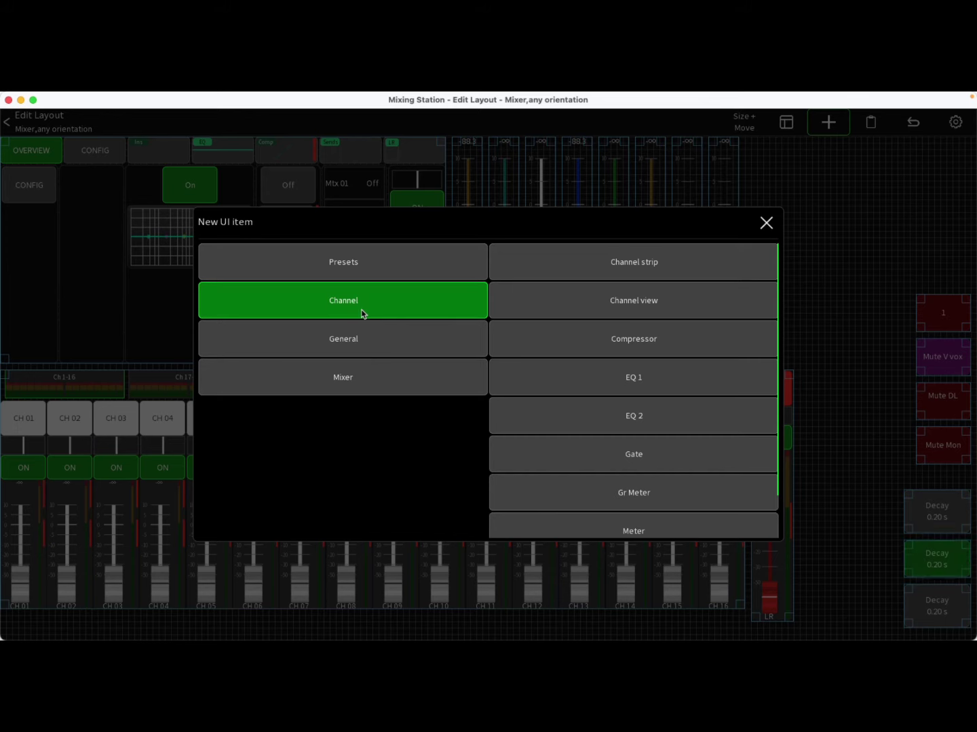
{"action": "left_click", "coordinate": [651, 501]}
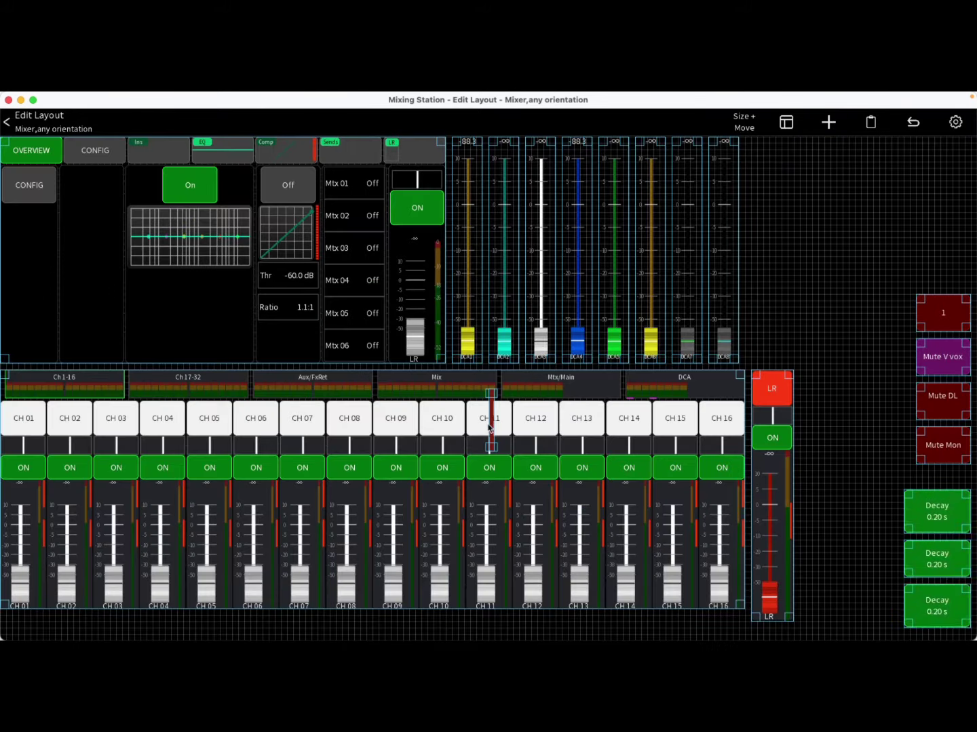
{"action": "left_click_drag", "start_coordinate": [490, 428], "coordinate": [823, 366]}
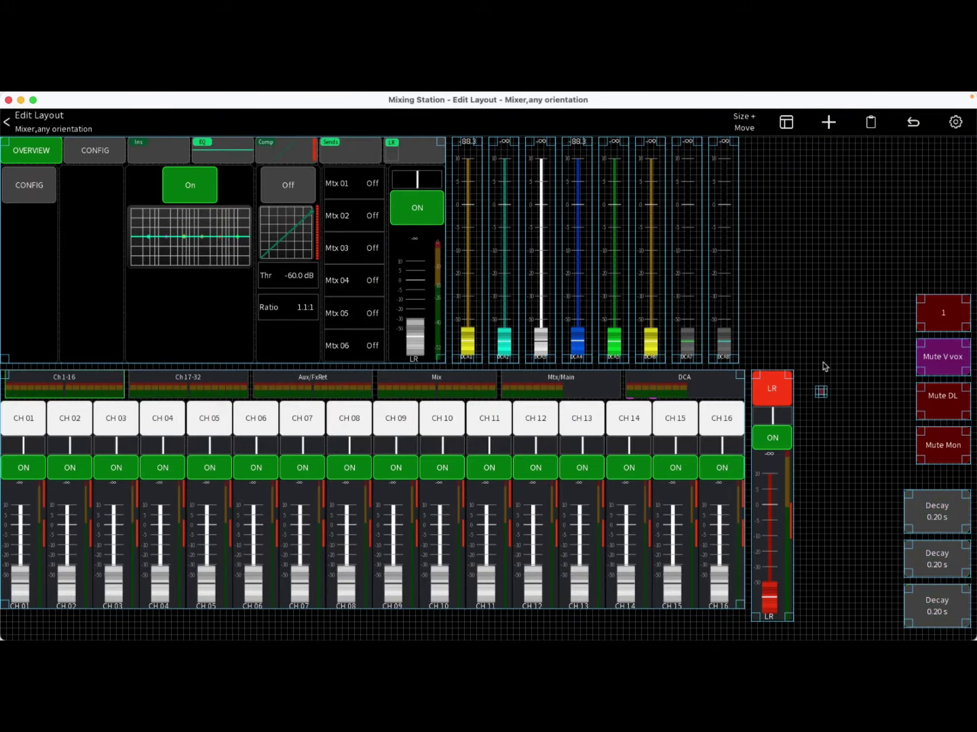
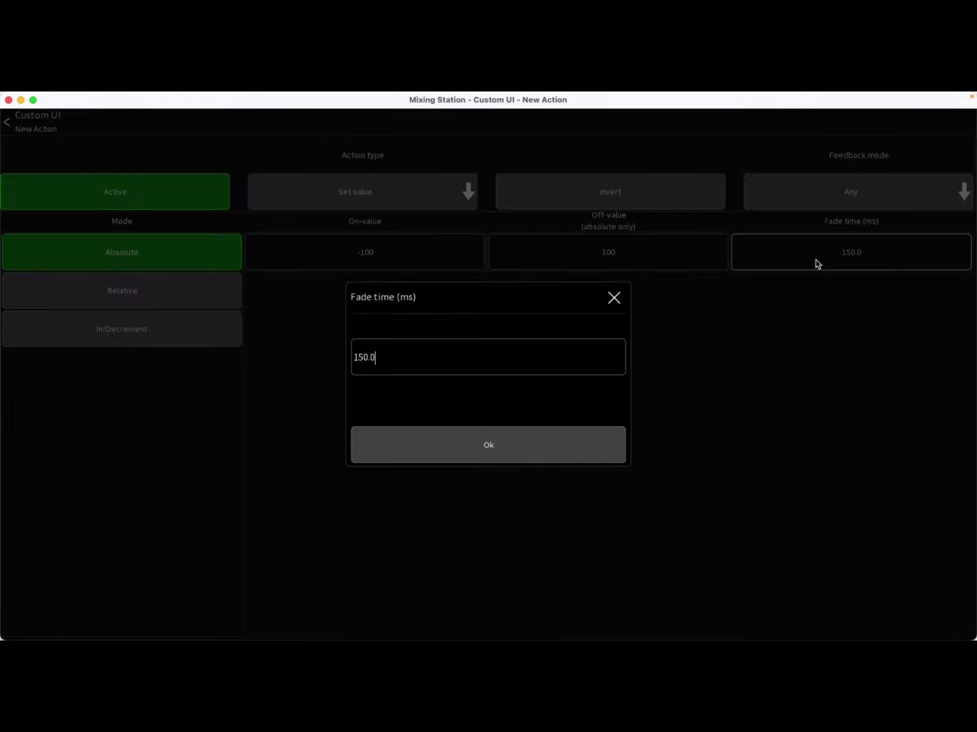
Set the fade time of the PAN button's Set value action to 100 ms and return to the layout
{"action": "left_click", "coordinate": [613, 297]}
{"action": "left_click", "coordinate": [860, 258]}
{"action": "left_click_drag", "start_coordinate": [420, 360], "coordinate": [334, 353]}
{"action": "type", "text": "100"}
{"action": "key", "text": "Return"}
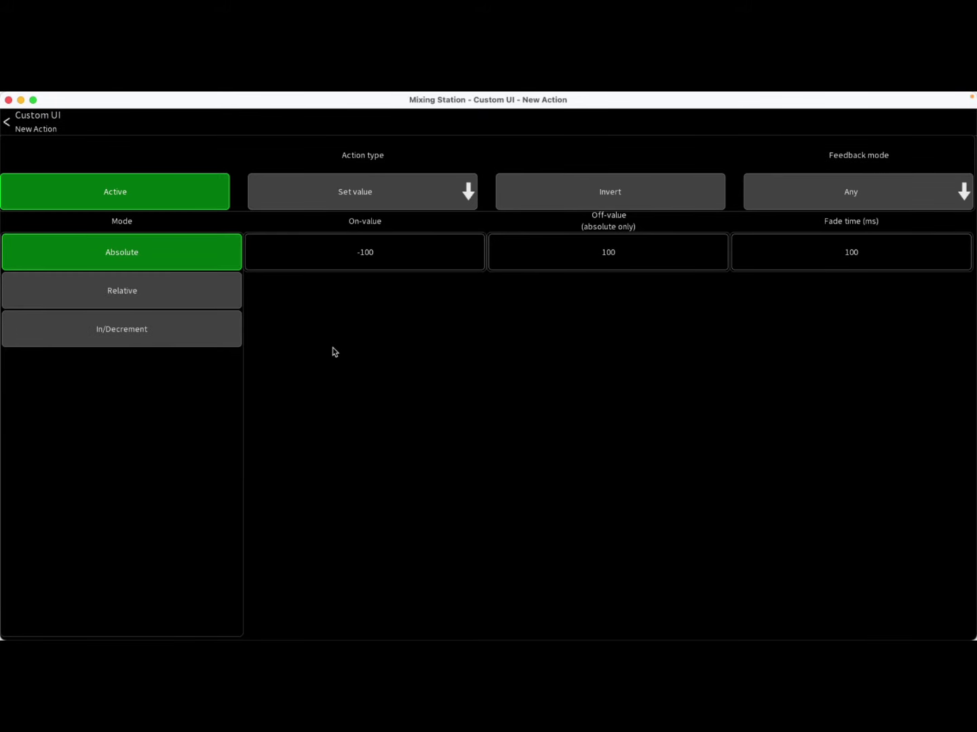
{"action": "left_click", "coordinate": [8, 125]}
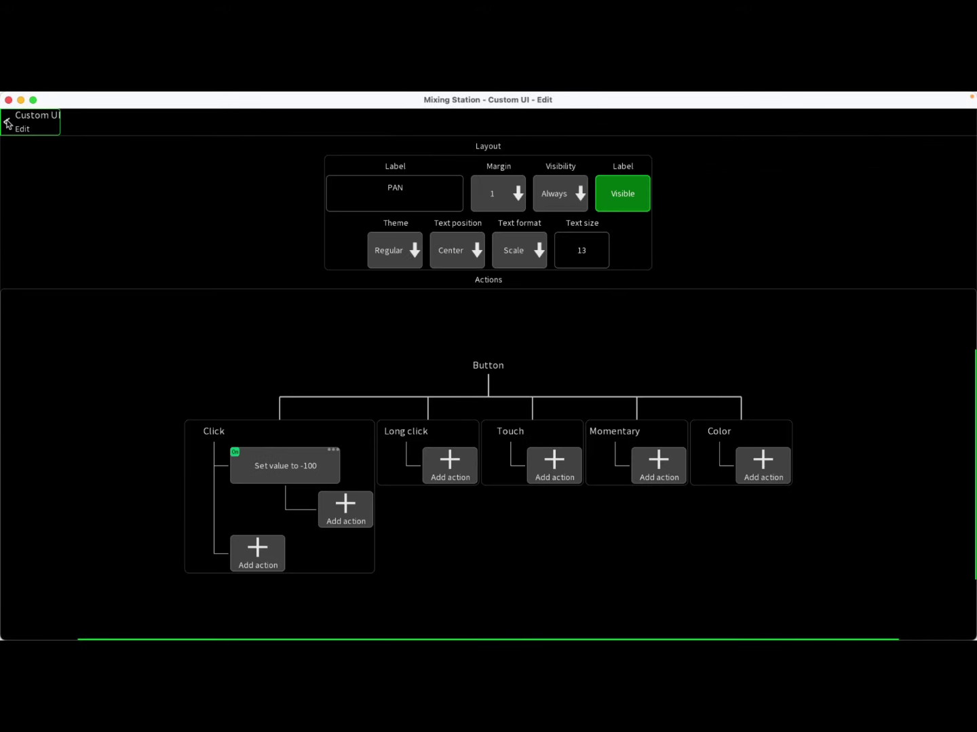
{"action": "left_click", "coordinate": [8, 124]}
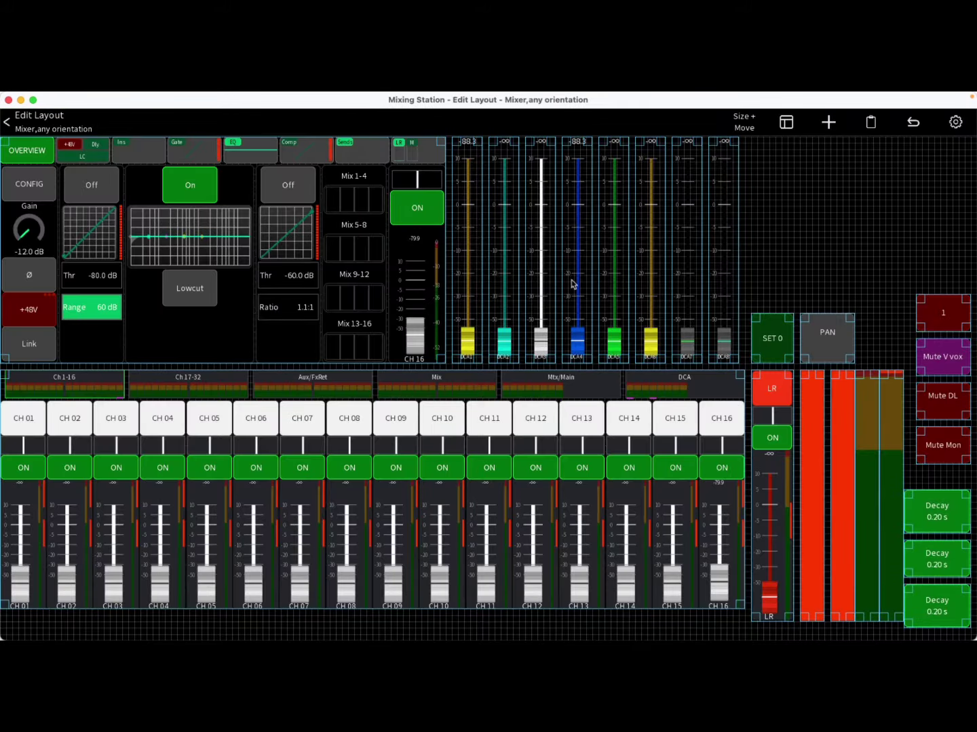
Leave the layout editor for the mixer view and try out the pan control of CH 16
{"action": "left_click", "coordinate": [8, 124]}
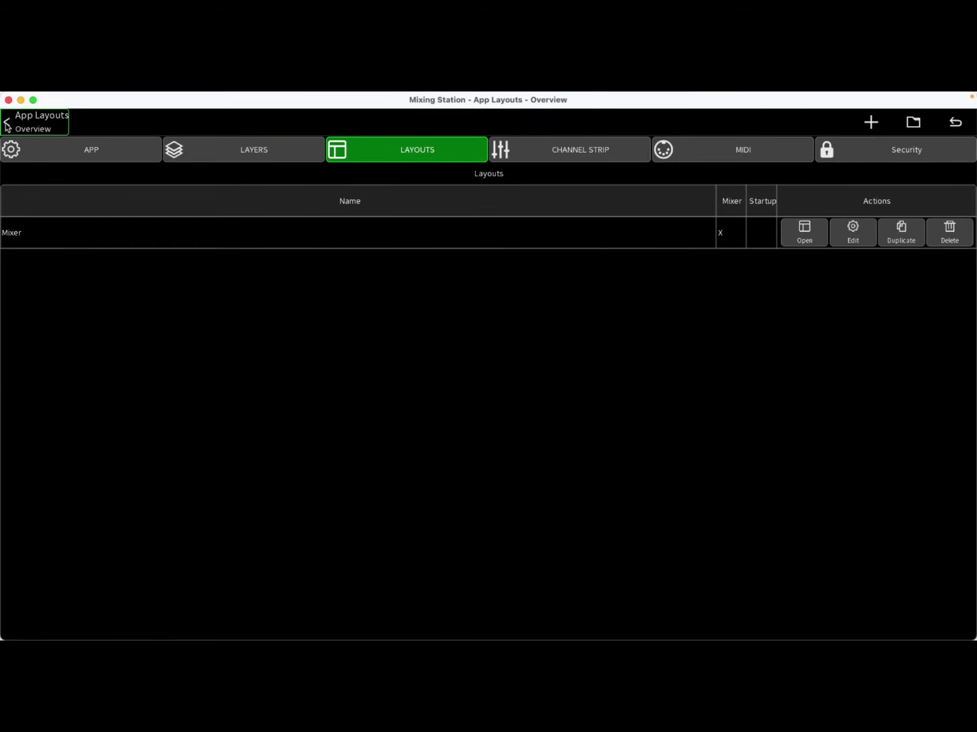
{"action": "left_click", "coordinate": [9, 124]}
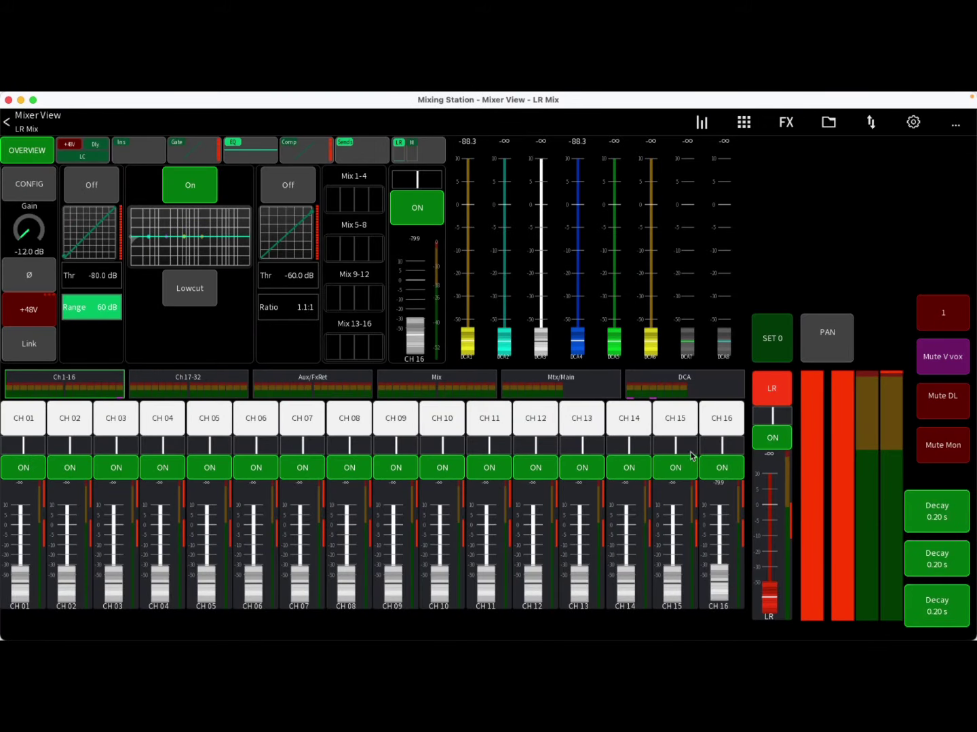
{"action": "left_click", "coordinate": [721, 449]}
{"action": "left_click", "coordinate": [932, 334]}
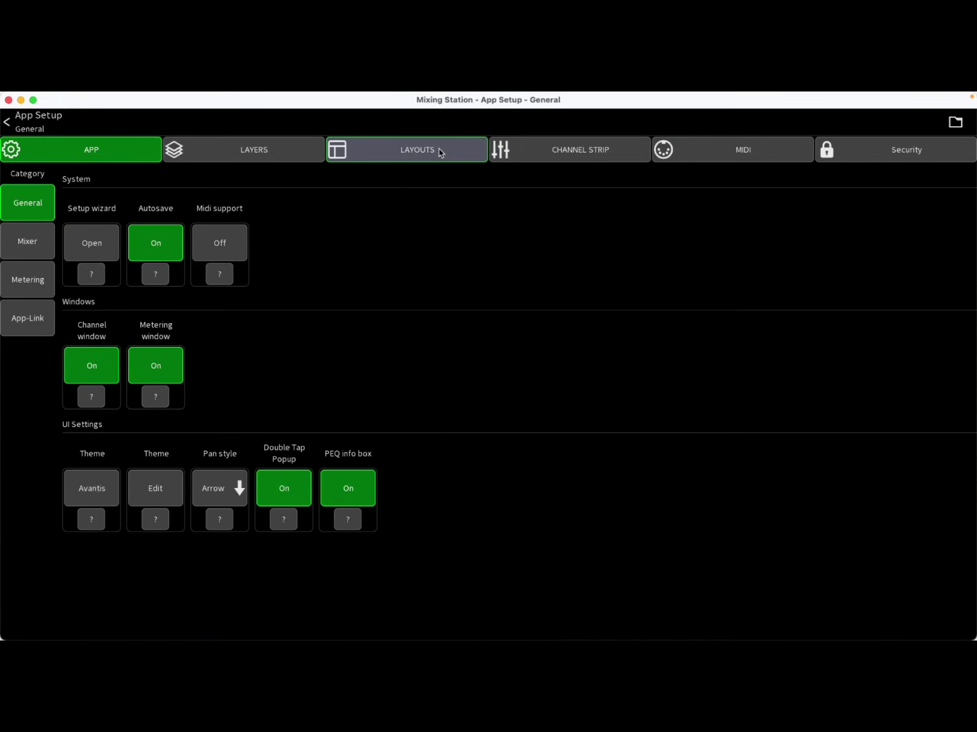
Reopen the Mixer layout, make the PAN button control the selected channel's pan in cyan, and return to the mixer view
{"action": "left_click", "coordinate": [440, 150]}
{"action": "left_click", "coordinate": [856, 235]}
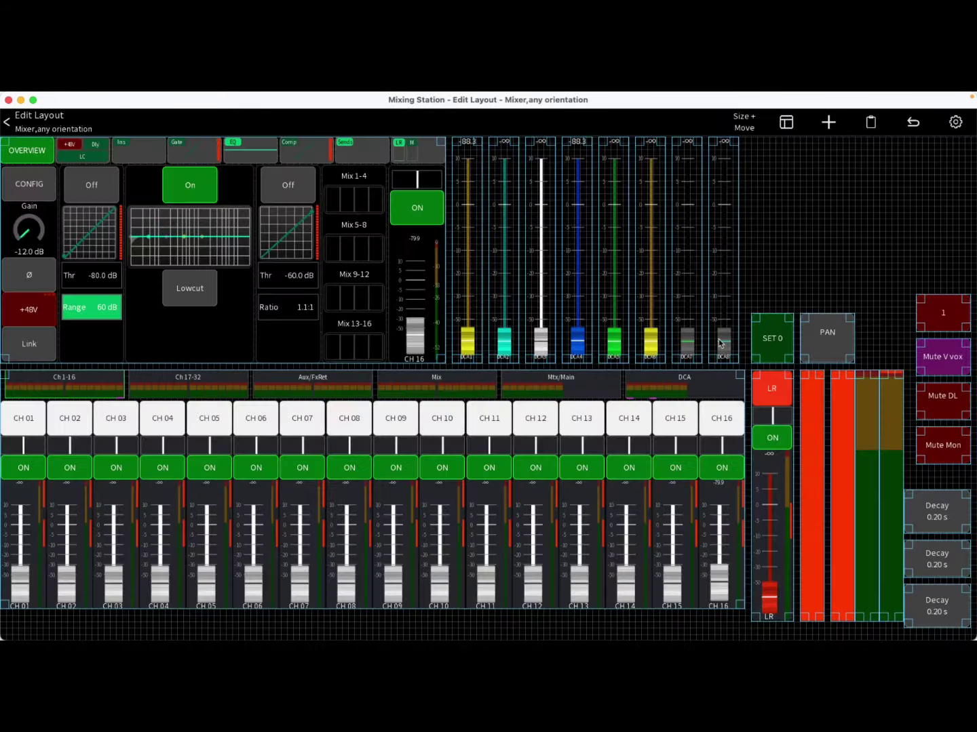
{"action": "left_click", "coordinate": [827, 338]}
{"action": "left_click", "coordinate": [346, 487]}
{"action": "left_click", "coordinate": [10, 125]}
{"action": "left_click", "coordinate": [11, 124]}
{"action": "left_click", "coordinate": [9, 123]}
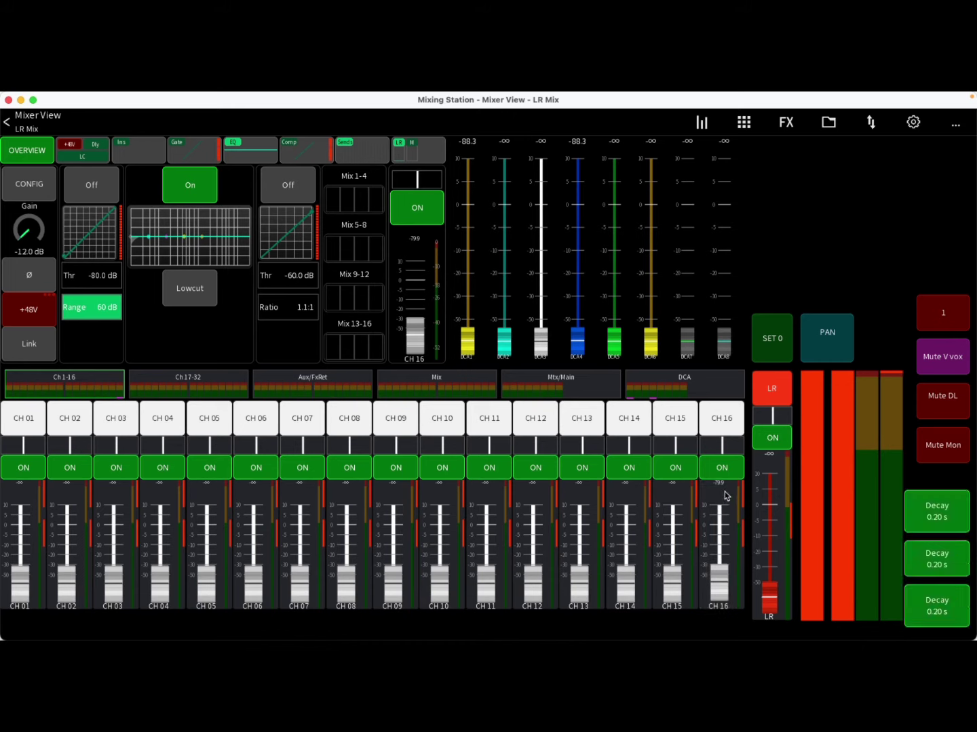
Test the PAN button by toggling CH 16's pan several times
{"action": "left_click", "coordinate": [839, 338]}
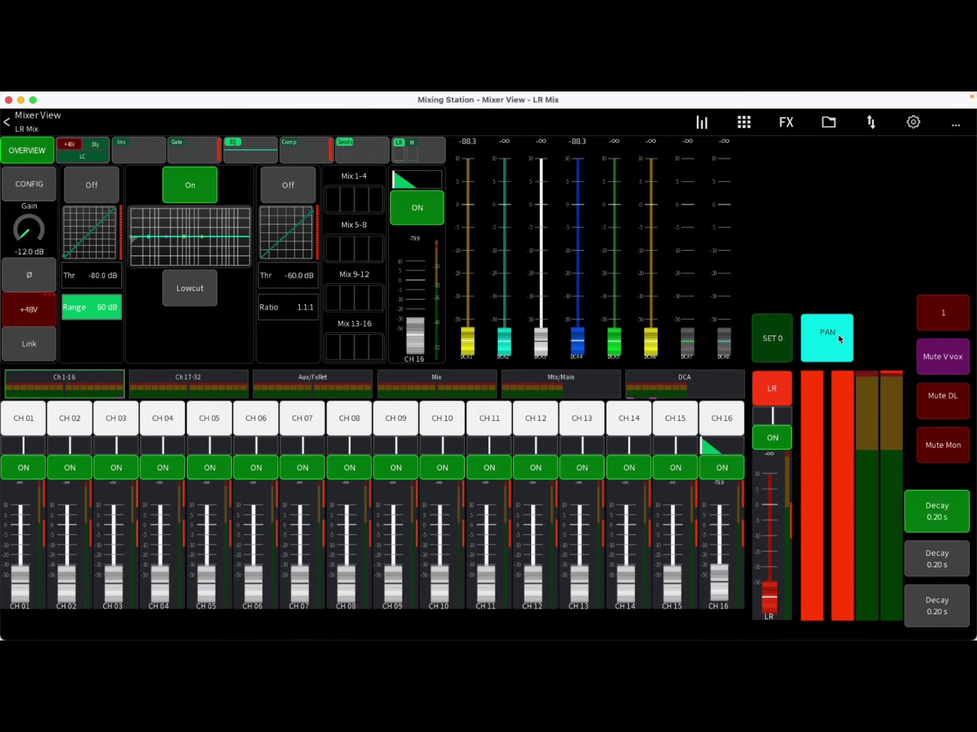
{"action": "left_click", "coordinate": [839, 338]}
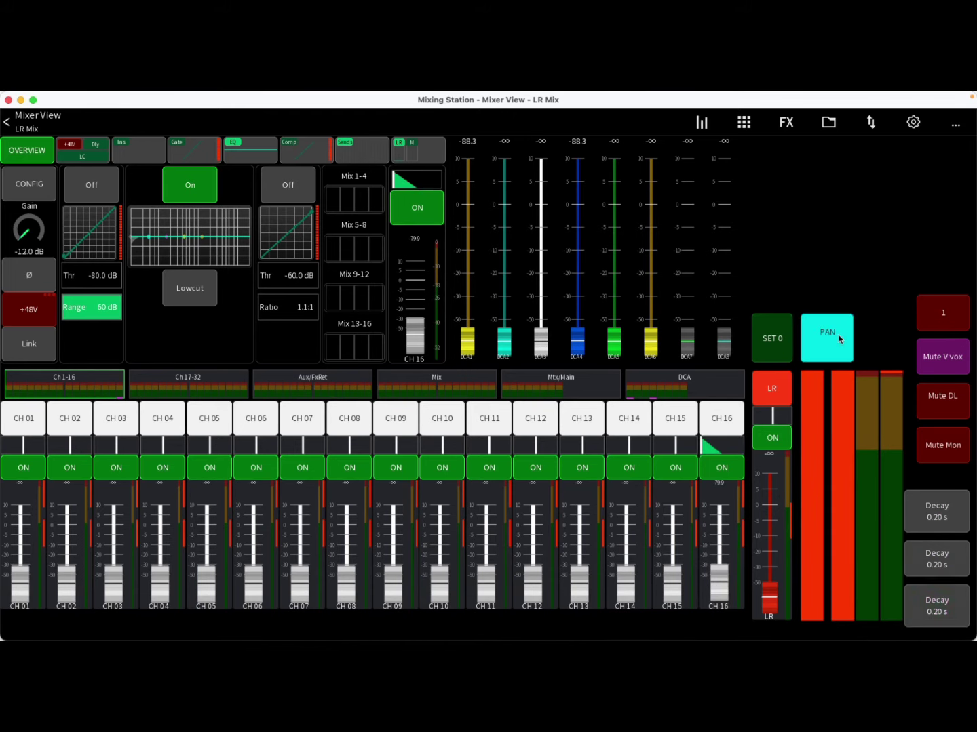
{"action": "left_click", "coordinate": [839, 338]}
{"action": "left_click", "coordinate": [839, 338]}
{"action": "left_click", "coordinate": [839, 338]}
Reopen the layout settings and give the PAN button's long click a Set value modifier with an On-value of 0
{"action": "left_click", "coordinate": [913, 129]}
{"action": "left_click", "coordinate": [449, 195]}
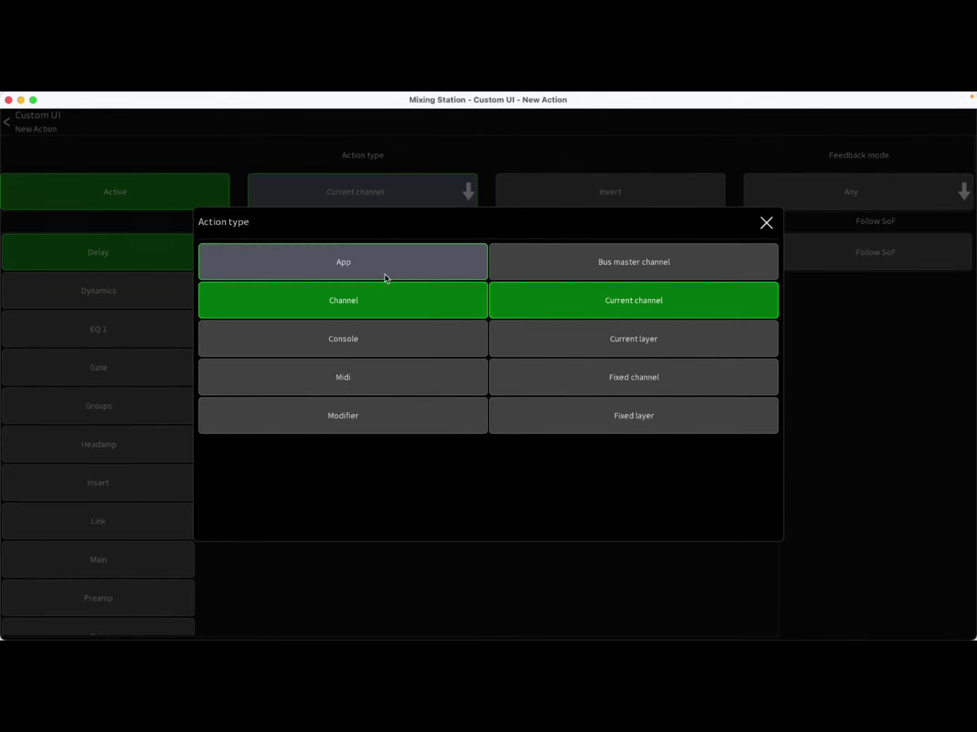
{"action": "left_click", "coordinate": [387, 420]}
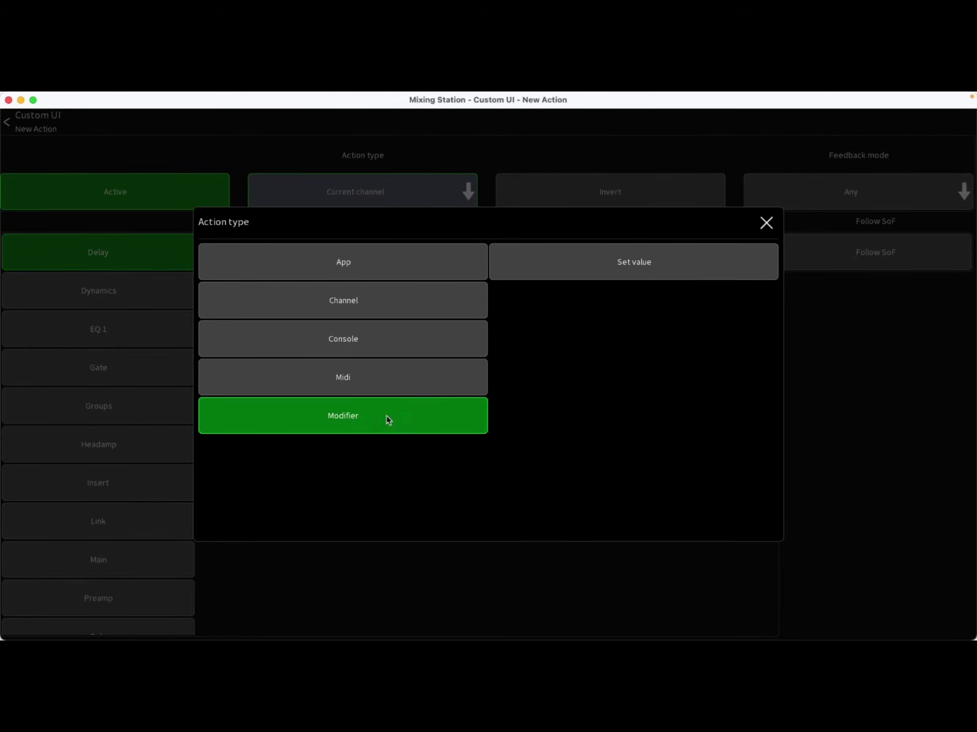
{"action": "left_click", "coordinate": [621, 275]}
{"action": "left_click", "coordinate": [385, 261]}
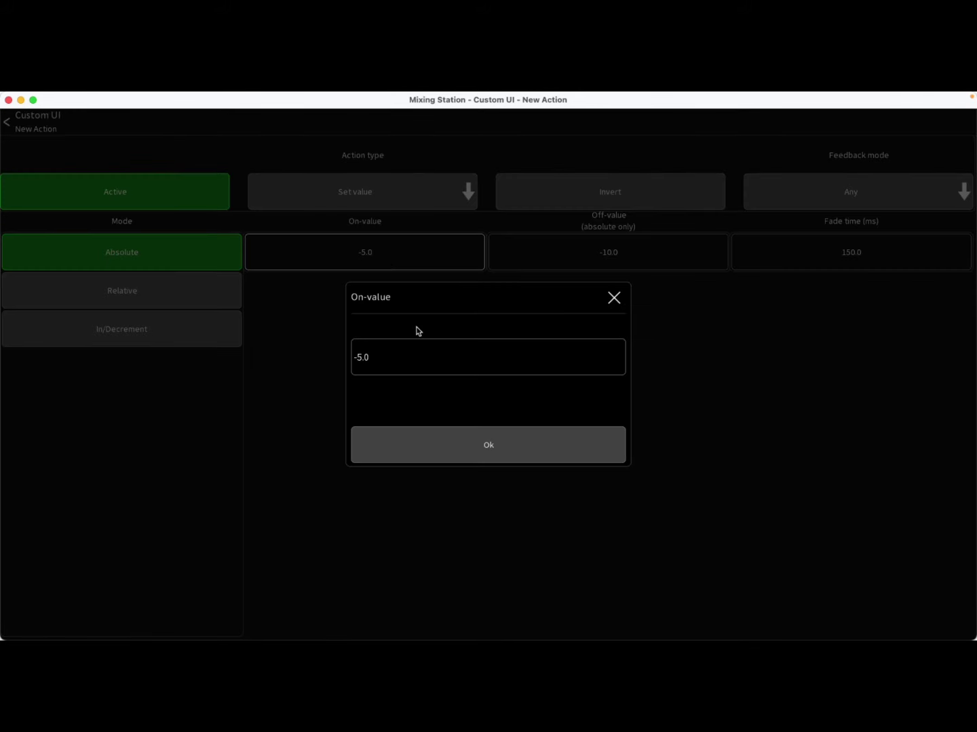
{"action": "left_click_drag", "start_coordinate": [407, 357], "coordinate": [319, 360]}
{"action": "type", "text": "0"}
{"action": "left_click", "coordinate": [489, 446]}
Set the long-click action's Off-value to 0 and its fade time to 0 ms, and return to the button settings
{"action": "left_click", "coordinate": [577, 253]}
{"action": "left_click_drag", "start_coordinate": [406, 359], "coordinate": [313, 362]}
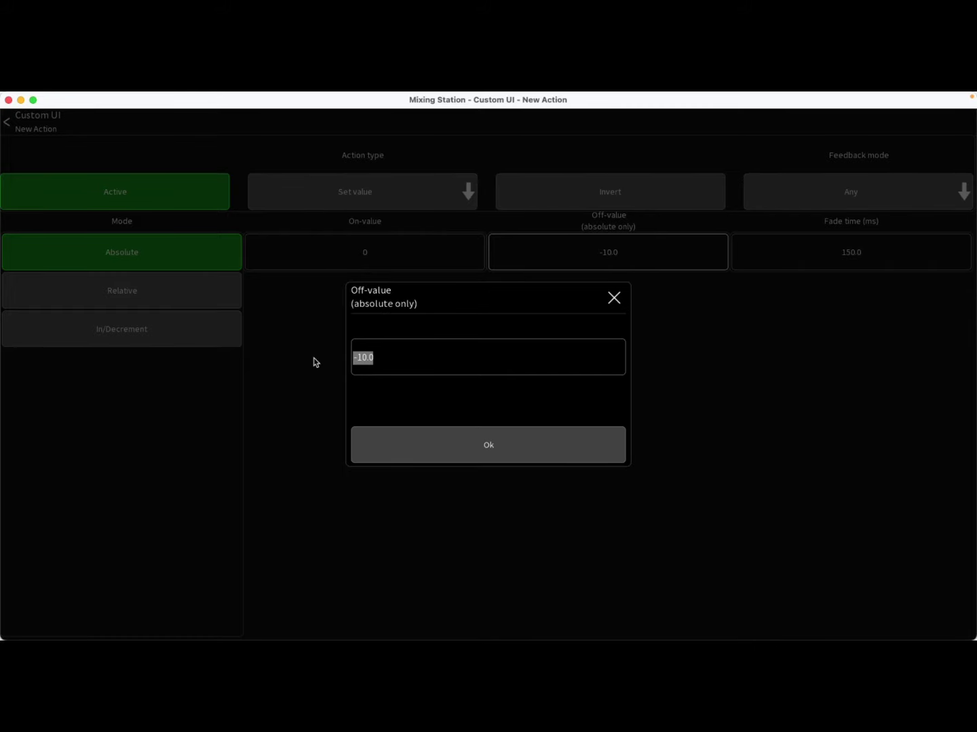
{"action": "type", "text": "0"}
{"action": "key", "text": "Return"}
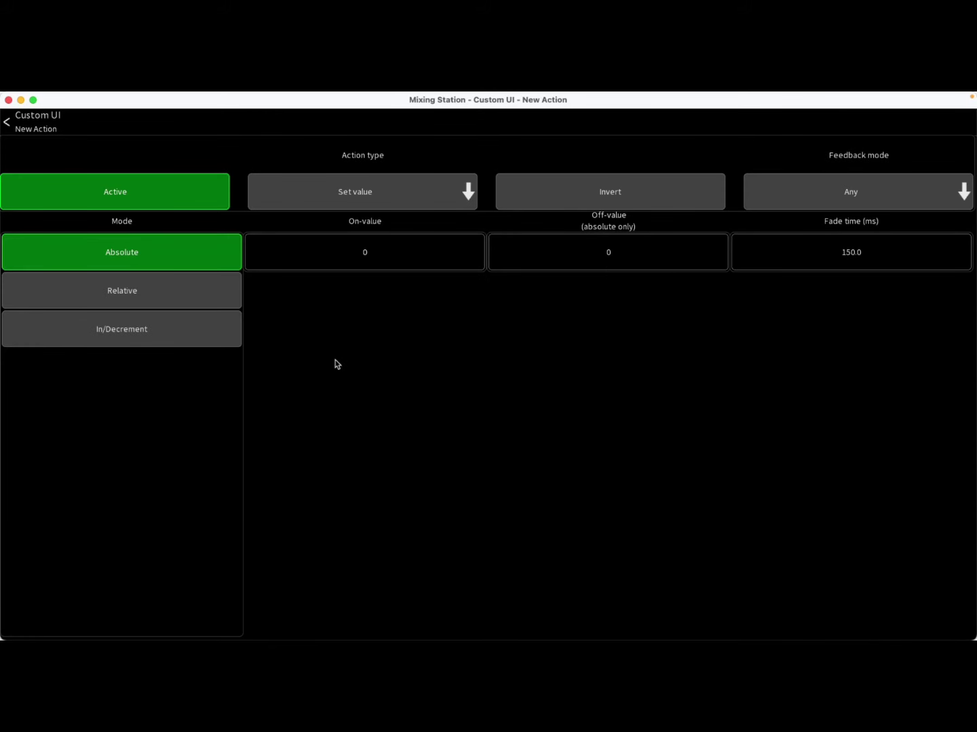
{"action": "left_click", "coordinate": [852, 254]}
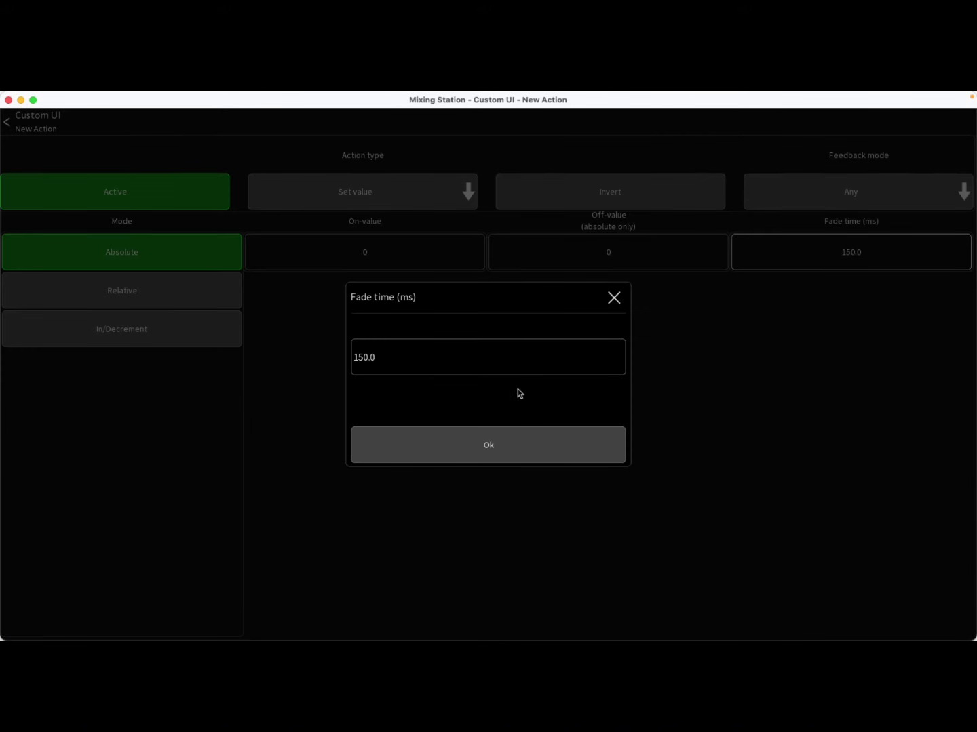
{"action": "left_click_drag", "start_coordinate": [390, 364], "coordinate": [281, 370]}
{"action": "type", "text": "0"}
{"action": "key", "text": "Return"}
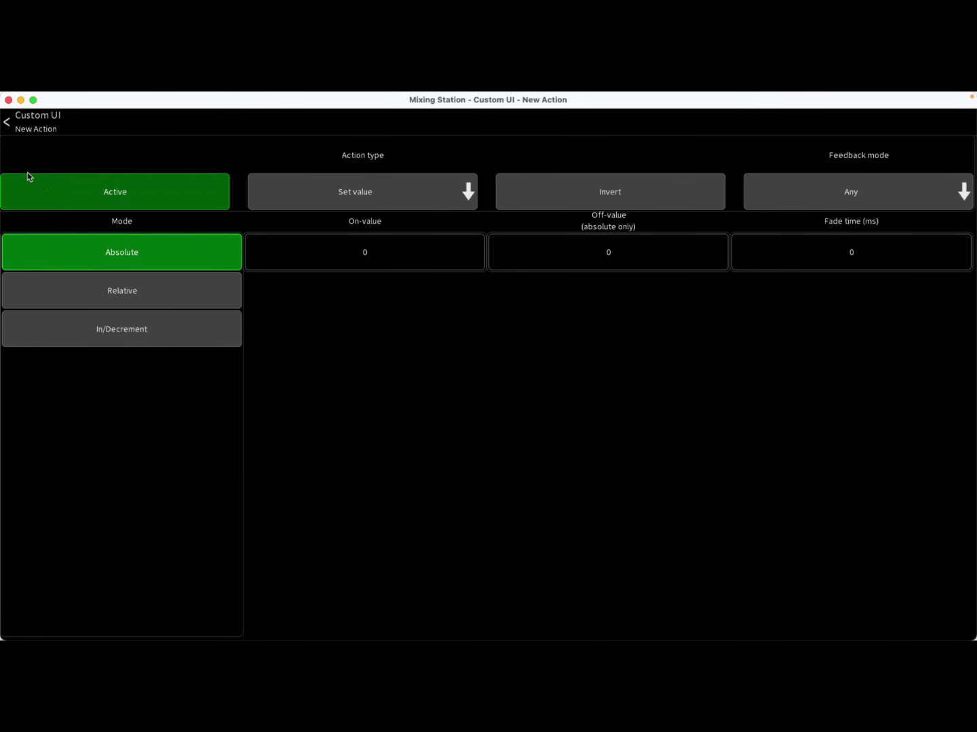
{"action": "left_click", "coordinate": [8, 123]}
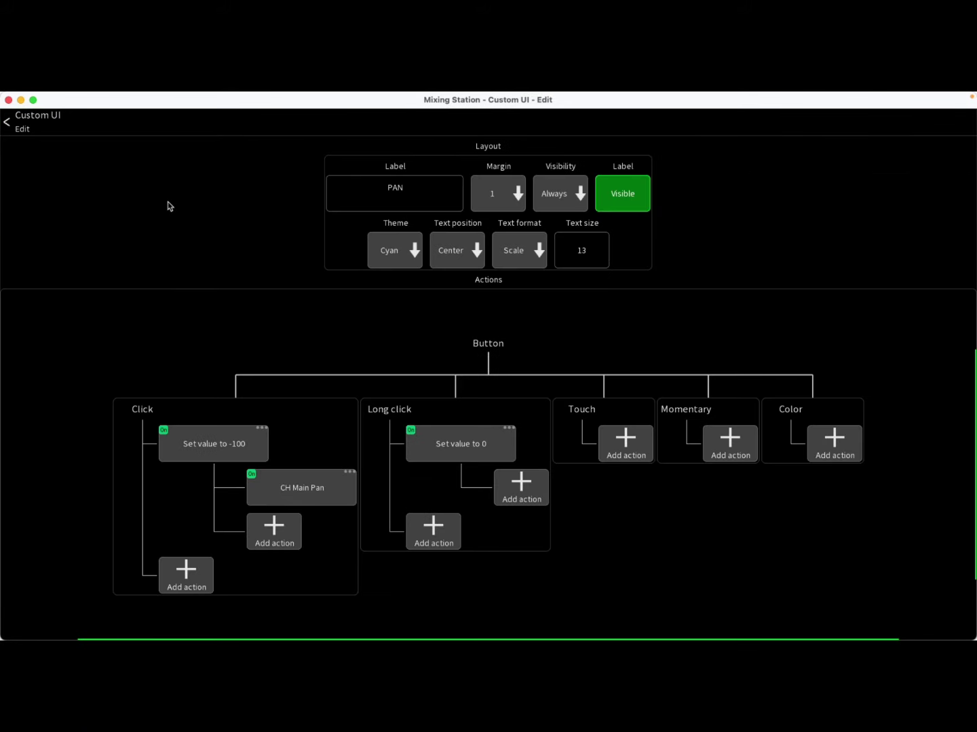
Make the long-click action control the current channel's main pan, and test the PAN button on CH 16 in the mixer view
{"action": "left_click", "coordinate": [519, 483]}
{"action": "left_click", "coordinate": [114, 521]}
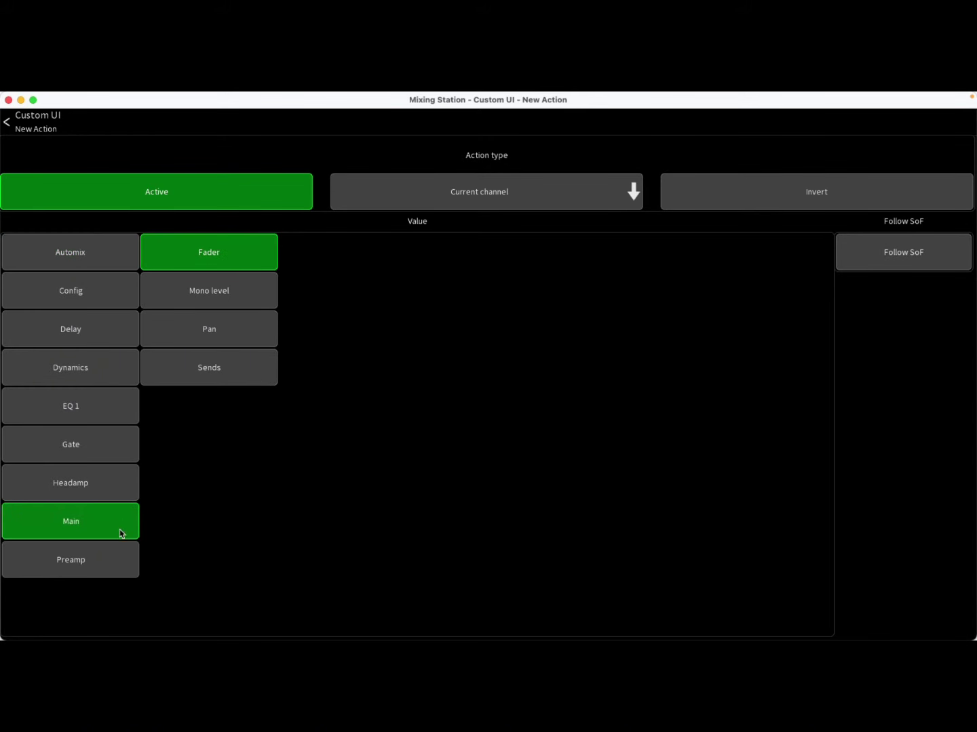
{"action": "left_click", "coordinate": [235, 336]}
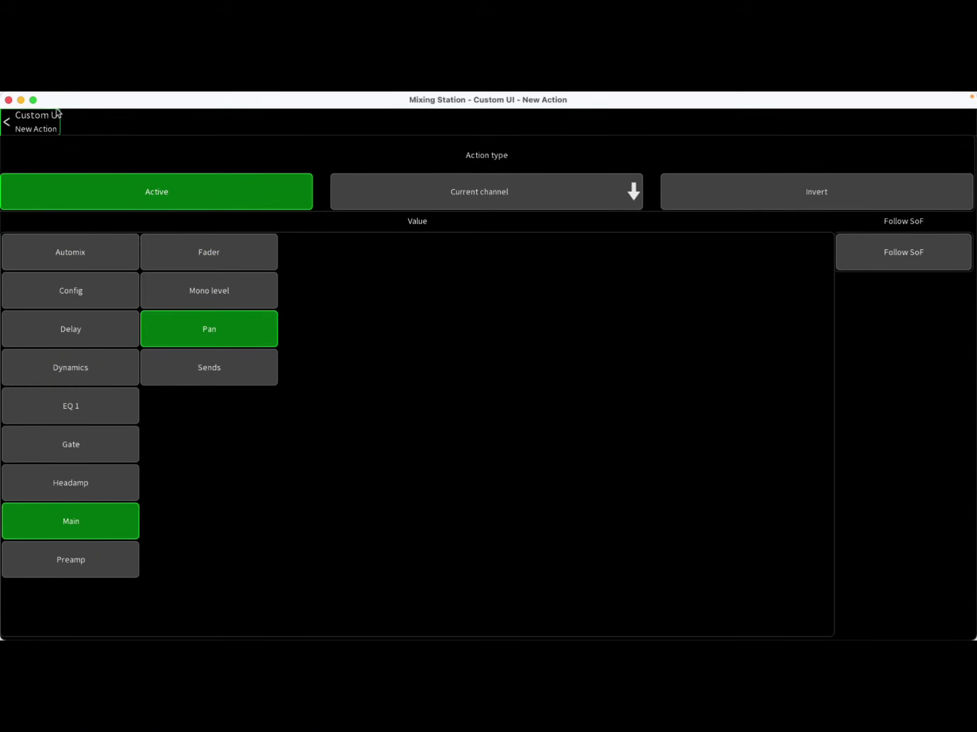
{"action": "left_click", "coordinate": [8, 122]}
{"action": "left_click", "coordinate": [9, 123]}
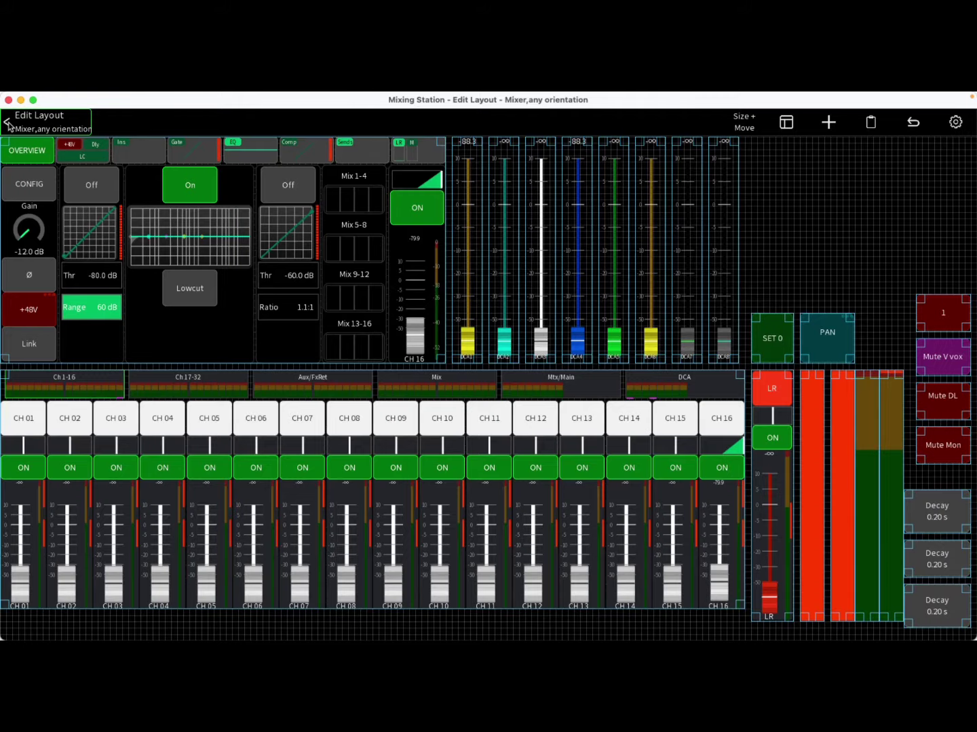
{"action": "left_click", "coordinate": [8, 123]}
{"action": "left_click", "coordinate": [8, 121]}
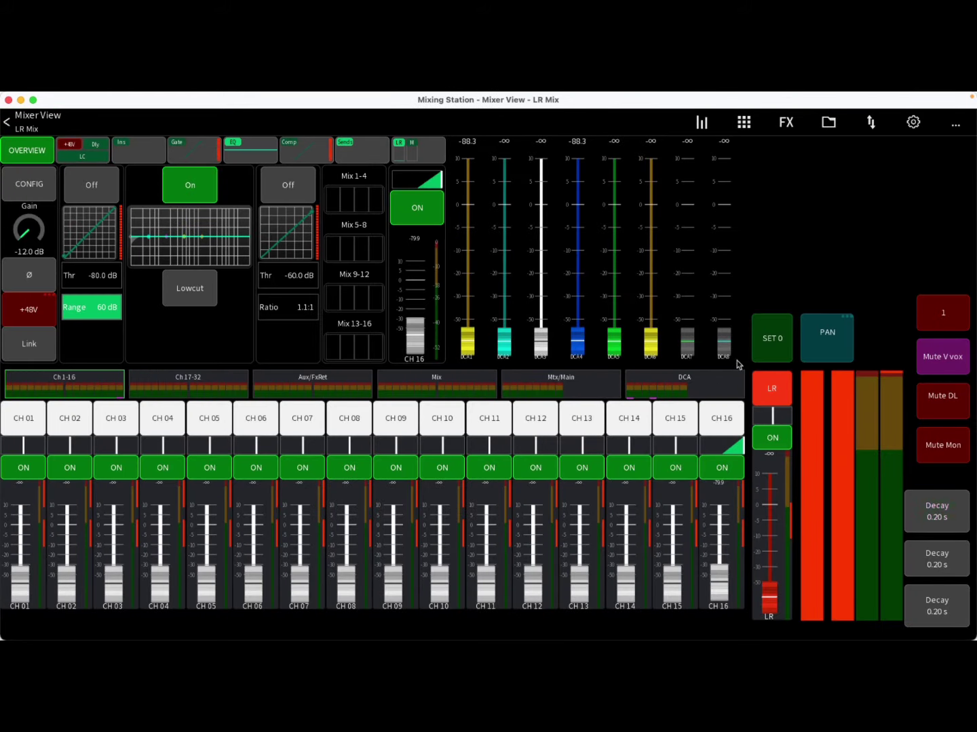
{"action": "left_click", "coordinate": [843, 350]}
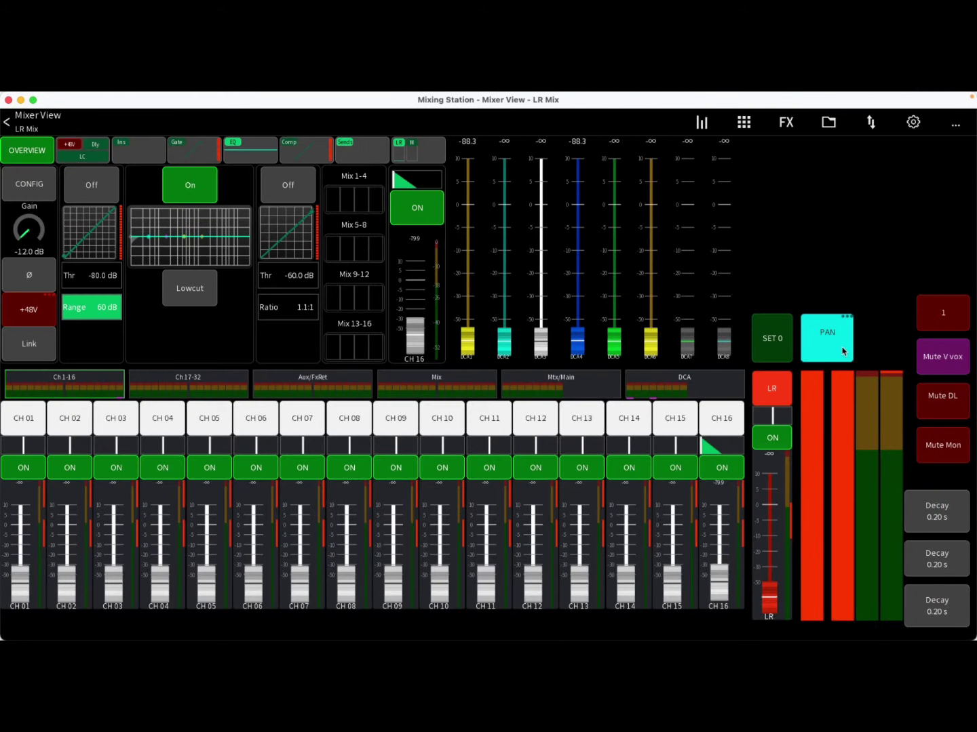
{"action": "left_click", "coordinate": [832, 350]}
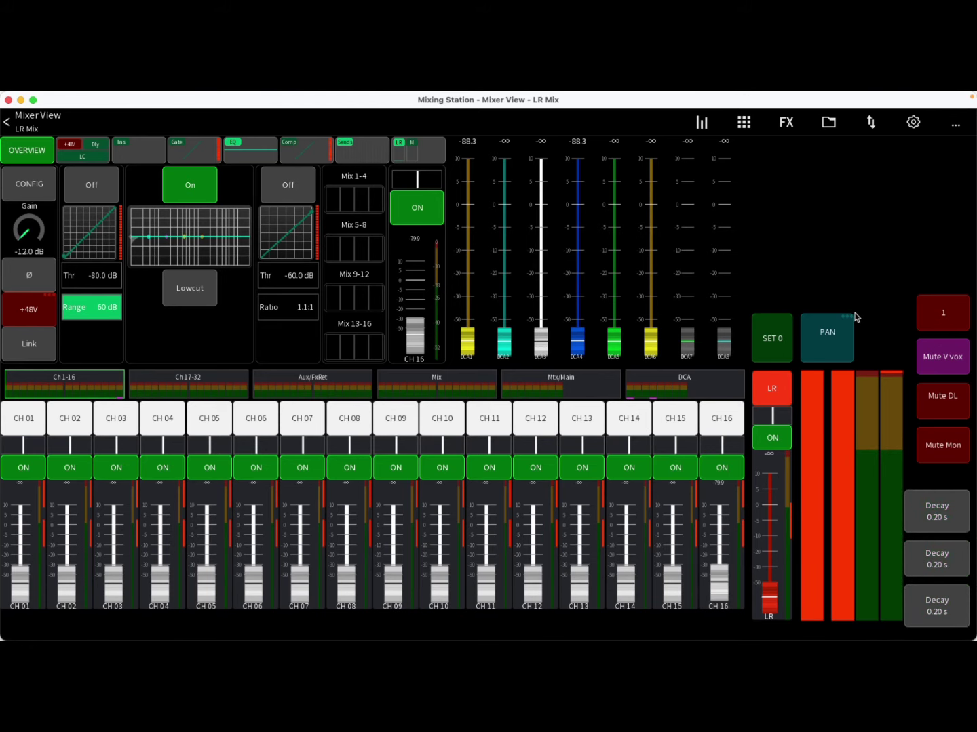
Reopen the Mixer layout for editing and set the DCA1 fader's maximum value to 0
{"action": "left_click", "coordinate": [912, 122]}
{"action": "left_click", "coordinate": [443, 150]}
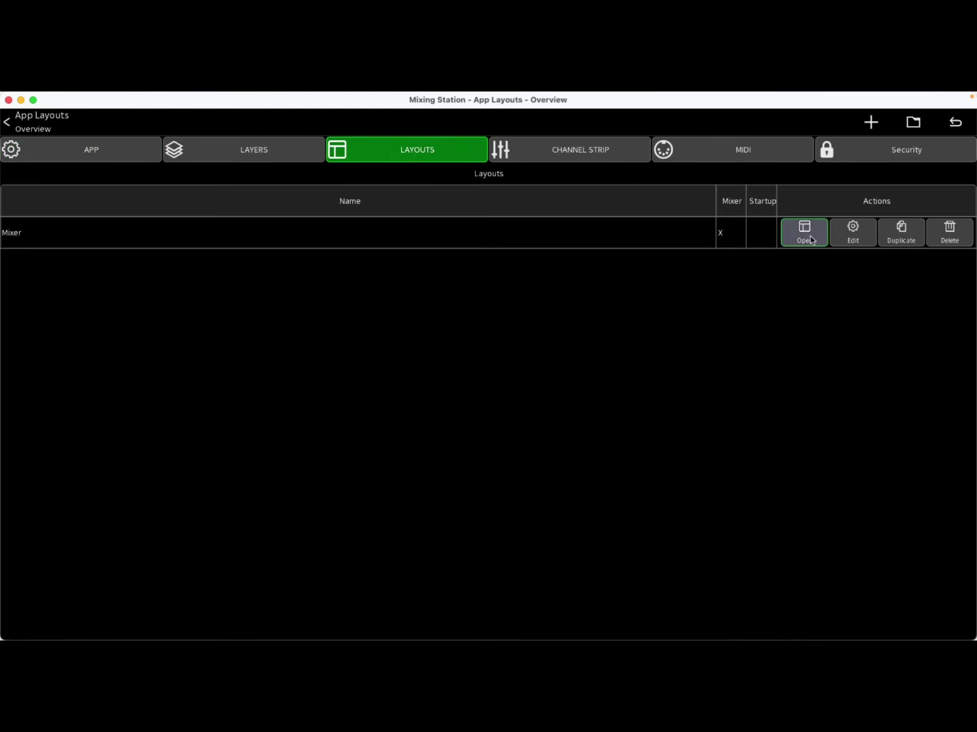
{"action": "left_click", "coordinate": [852, 237]}
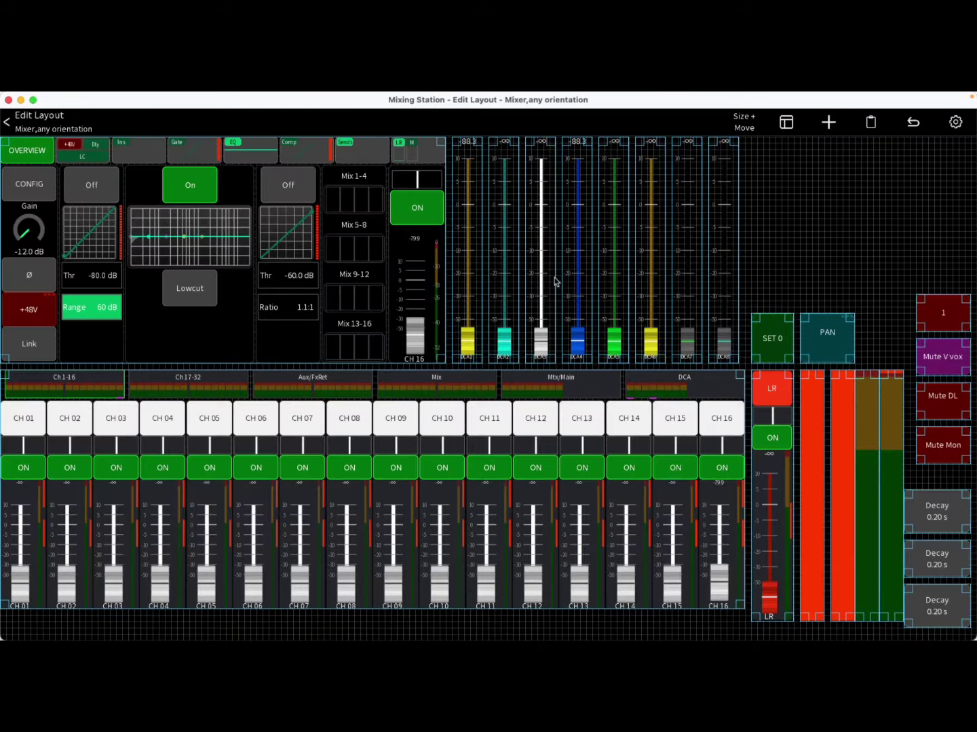
{"action": "left_click", "coordinate": [468, 255]}
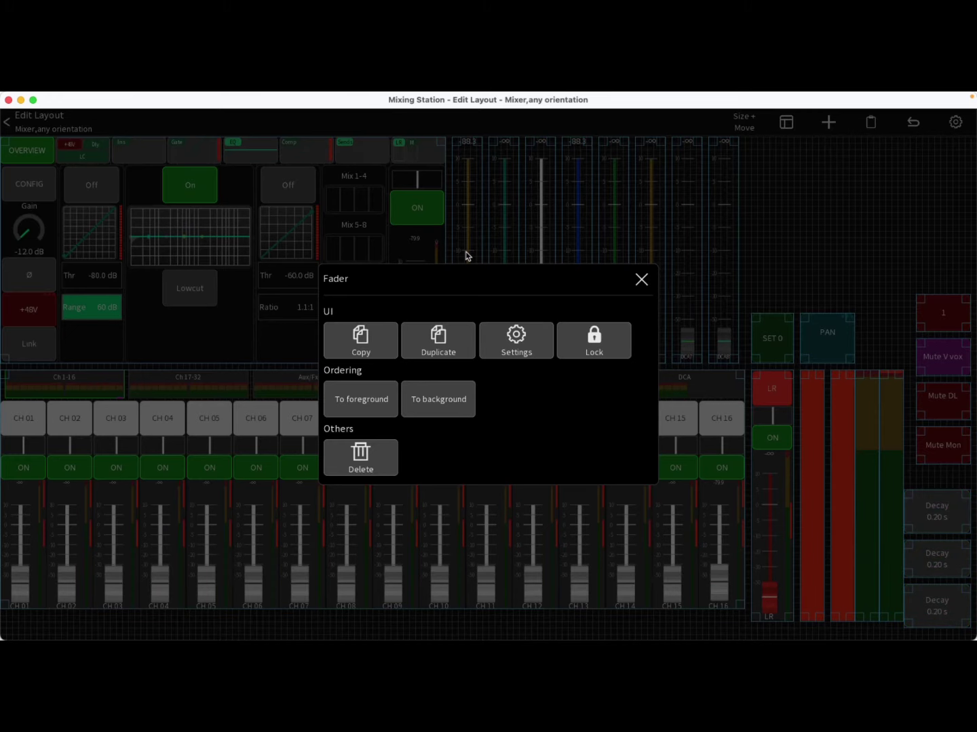
{"action": "left_click", "coordinate": [532, 349]}
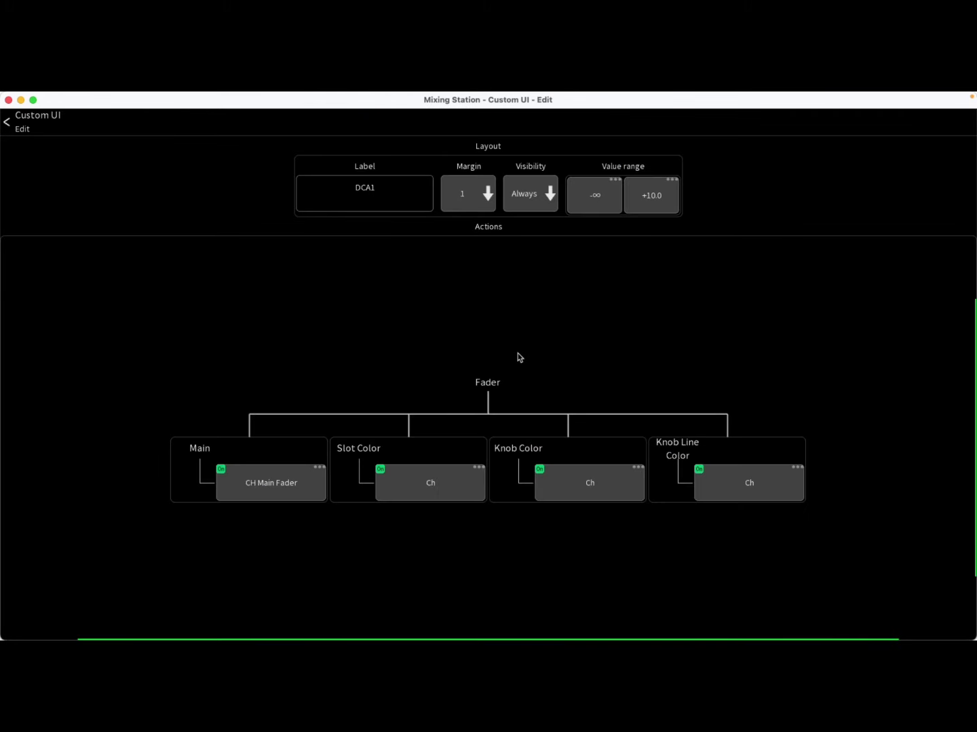
{"action": "left_click", "coordinate": [655, 208]}
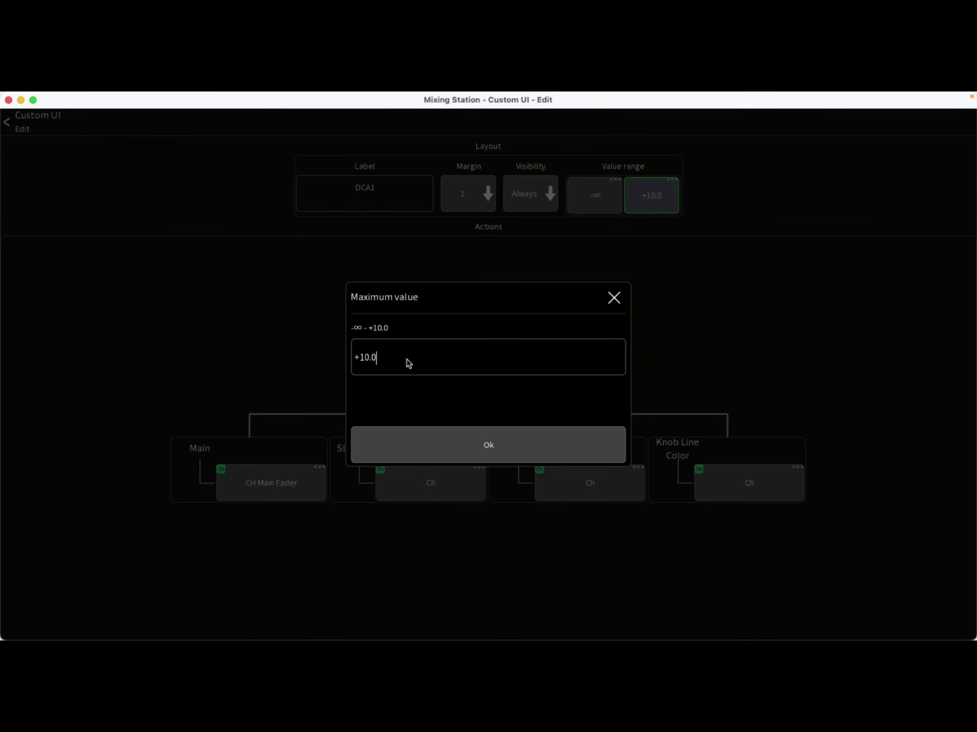
{"action": "left_click_drag", "start_coordinate": [405, 359], "coordinate": [289, 364]}
{"action": "type", "text": "0"}
{"action": "key", "text": "Return"}
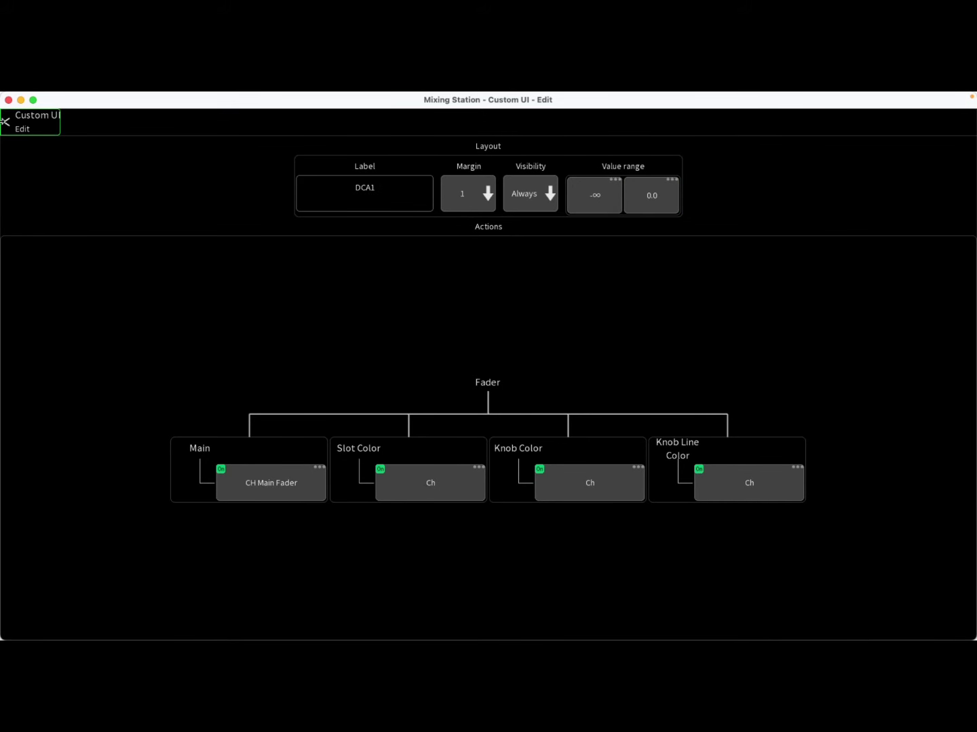
{"action": "left_click", "coordinate": [12, 128]}
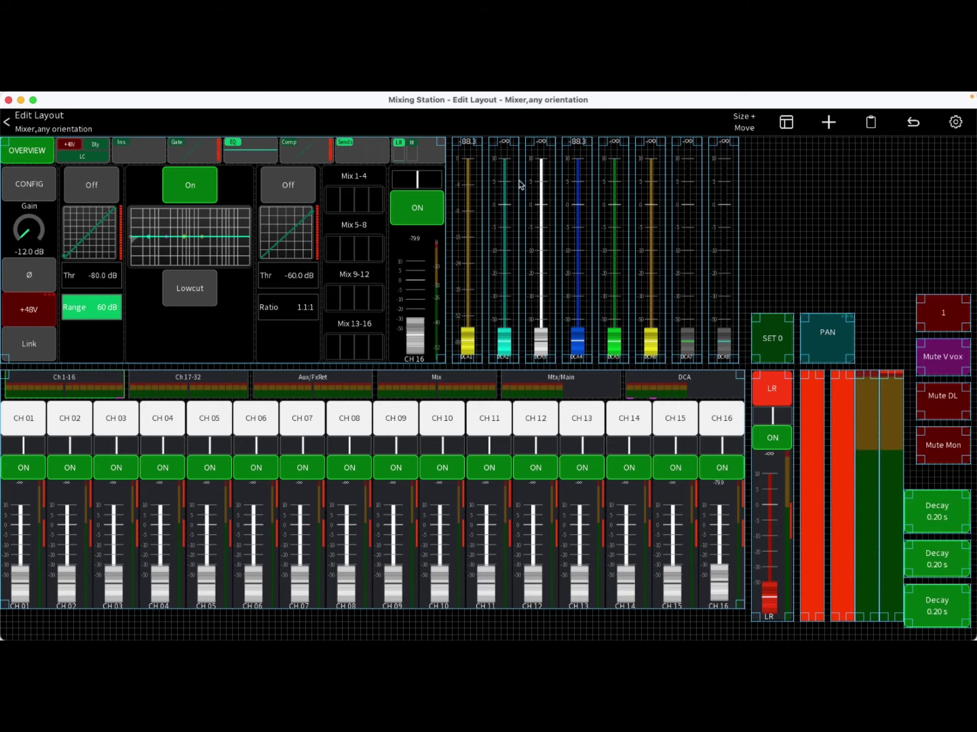
Open the DCA2 fader's settings and lower its maximum value to -4.7 with the level slider
{"action": "left_click", "coordinate": [506, 259]}
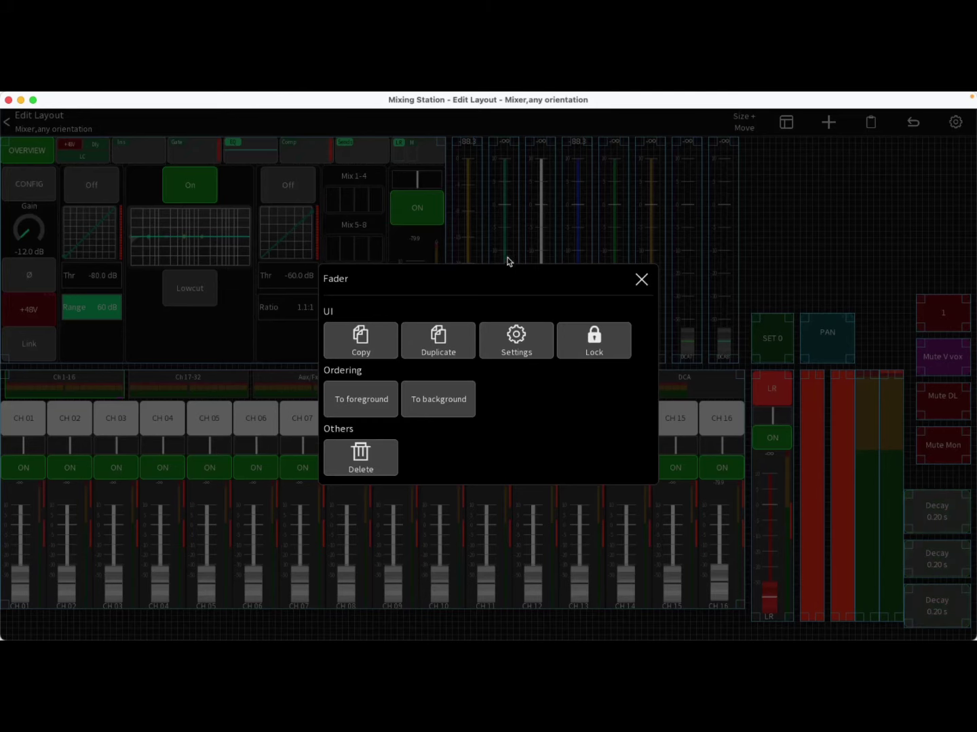
{"action": "left_click", "coordinate": [514, 350]}
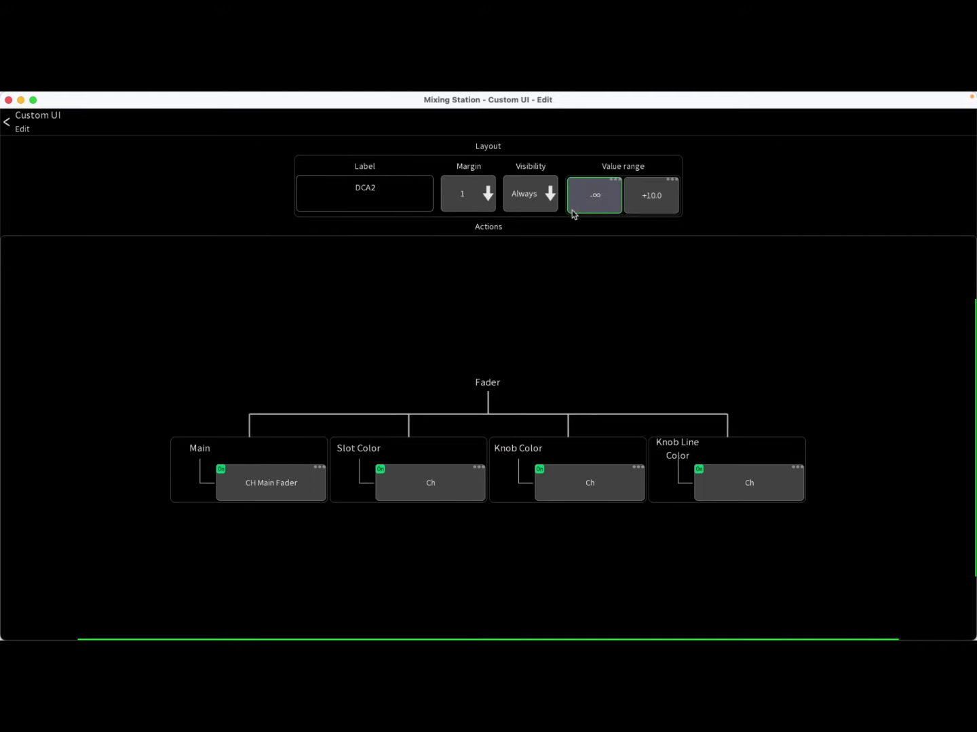
{"action": "left_click", "coordinate": [655, 201]}
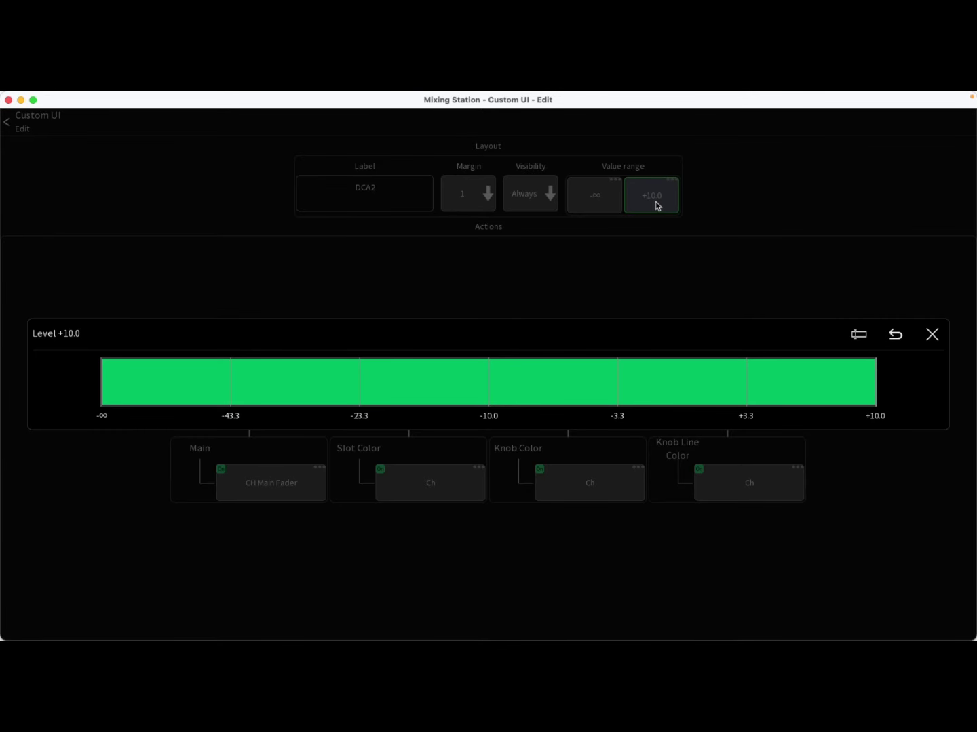
{"action": "left_click", "coordinate": [798, 388]}
{"action": "left_click_drag", "start_coordinate": [726, 402], "coordinate": [551, 354]}
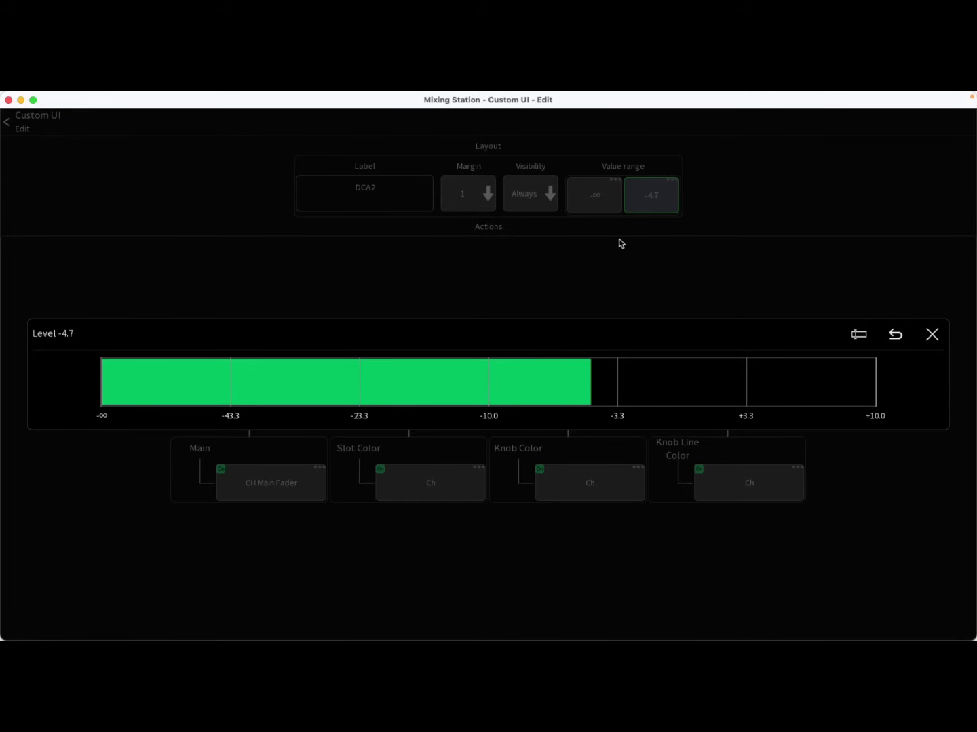
{"action": "left_click", "coordinate": [654, 279]}
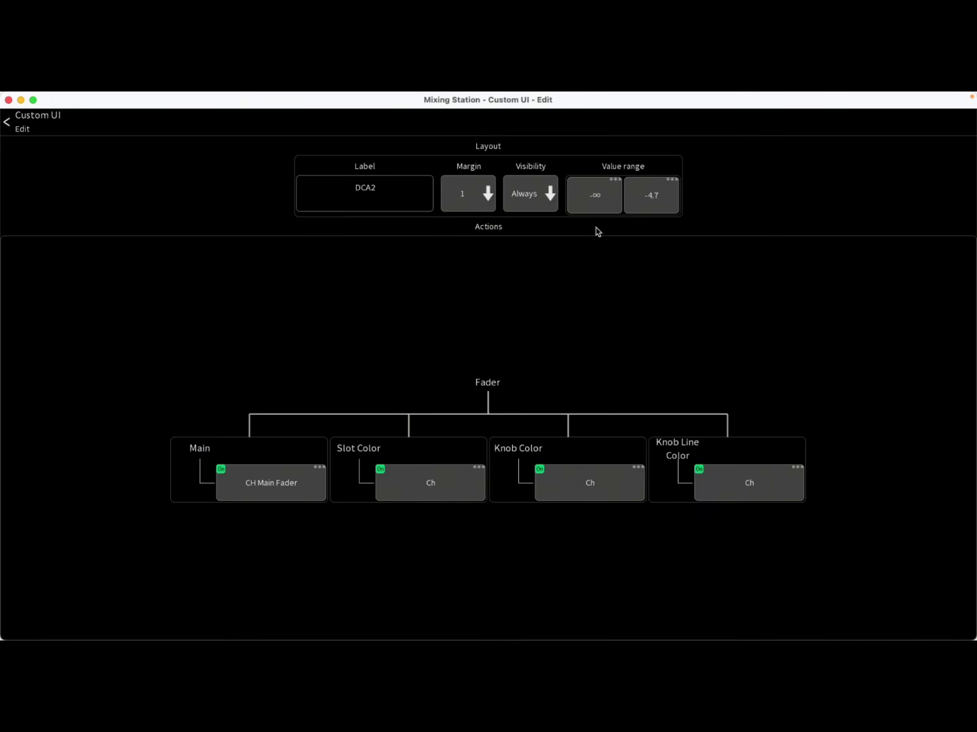
Set the DCA2 fader's maximum value to exactly 0 and return to the layout
{"action": "left_click", "coordinate": [656, 205]}
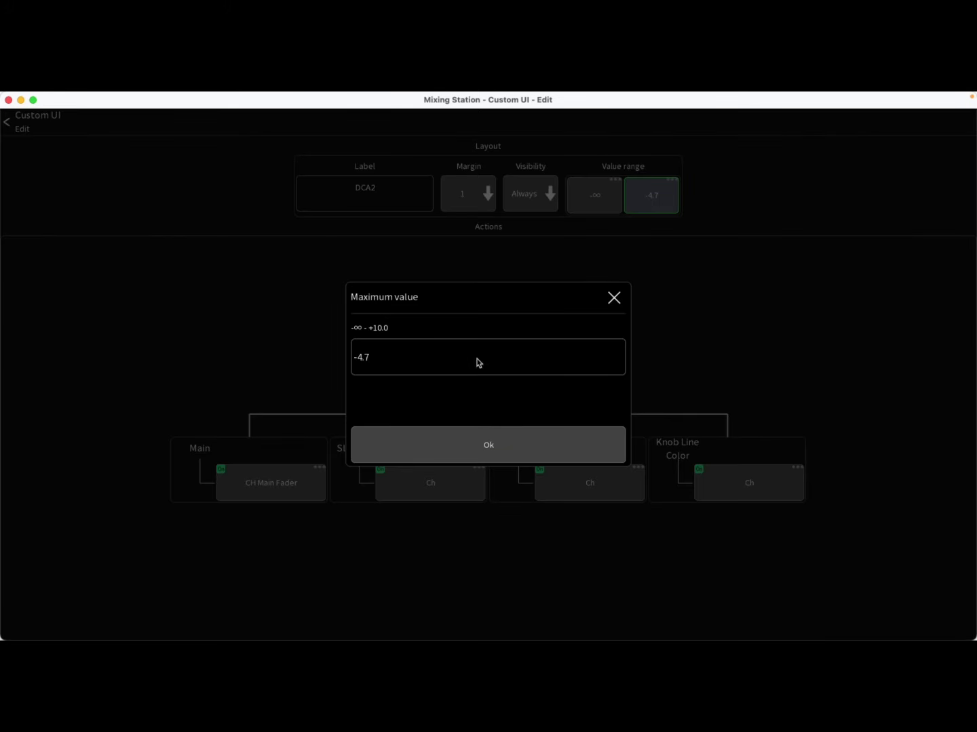
{"action": "left_click_drag", "start_coordinate": [478, 362], "coordinate": [300, 359]}
{"action": "type", "text": "0"}
{"action": "key", "text": "Return"}
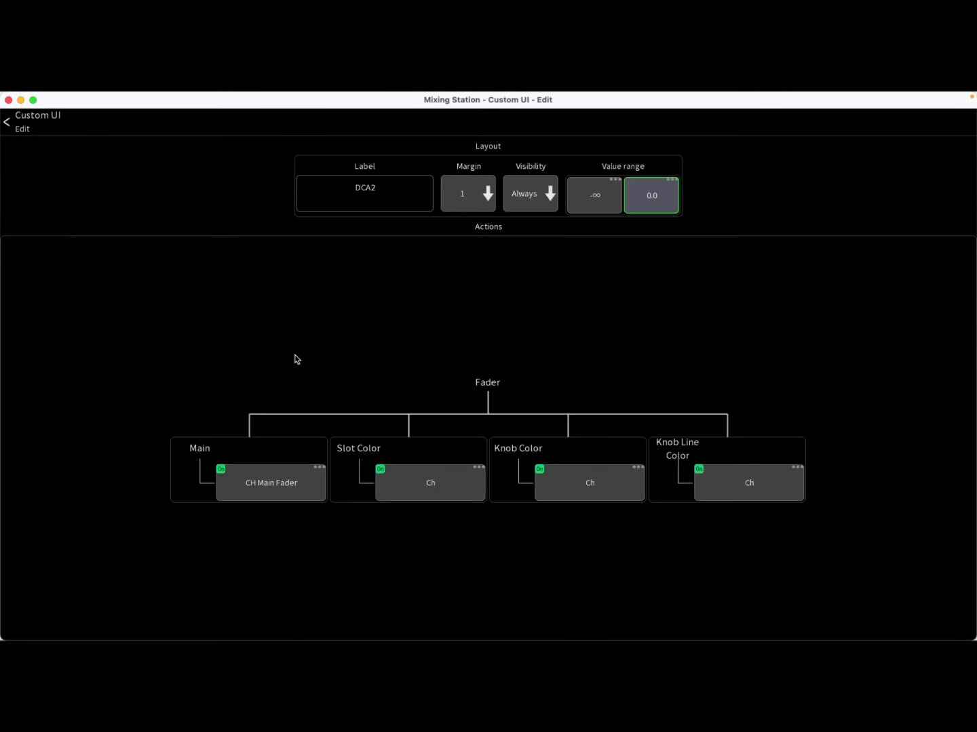
{"action": "left_click", "coordinate": [11, 123]}
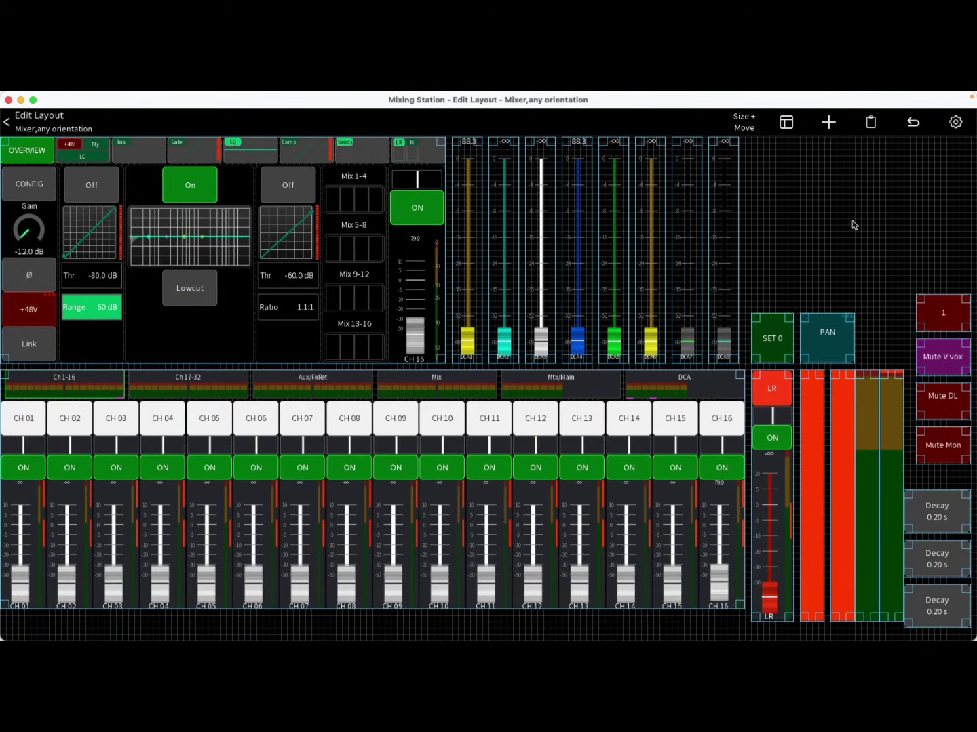
Return to the mixer view and test the limited fader range against the DCA layer, finishing with DCA5 pulled all the way down
{"action": "left_click", "coordinate": [8, 122]}
{"action": "left_click", "coordinate": [6, 123]}
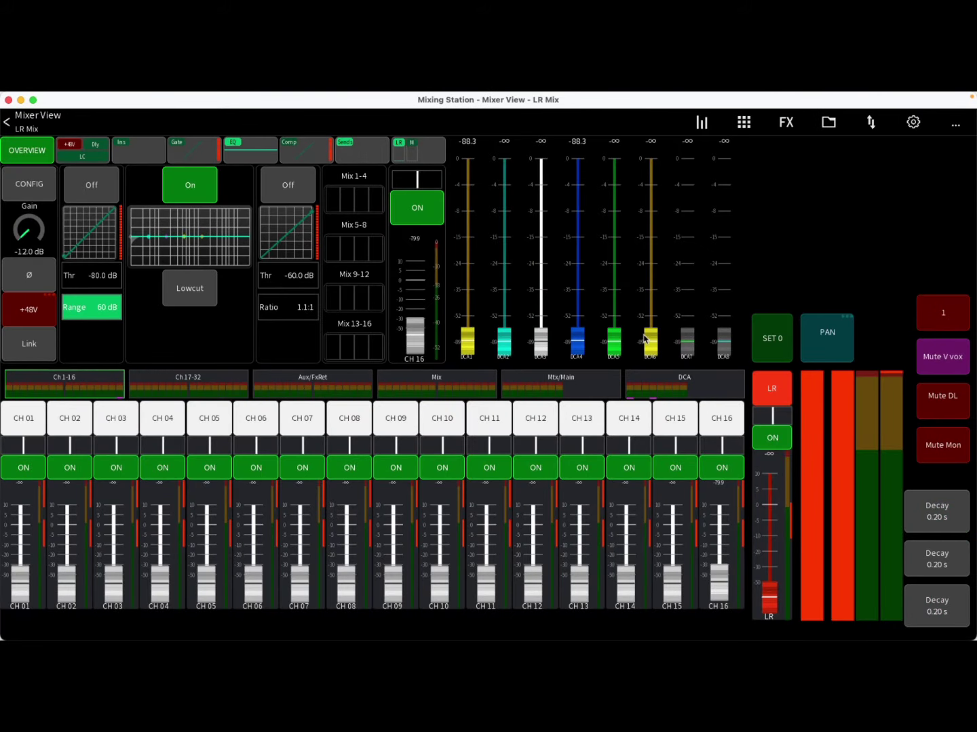
{"action": "left_click_drag", "start_coordinate": [650, 339], "coordinate": [608, 95]}
{"action": "left_click", "coordinate": [662, 391]}
{"action": "mouse_move", "coordinate": [205, 522]}
{"action": "left_mouse_down"}
{"action": "mouse_move", "coordinate": [205, 498]}
{"action": "mouse_move", "coordinate": [217, 515]}
{"action": "left_mouse_up"}
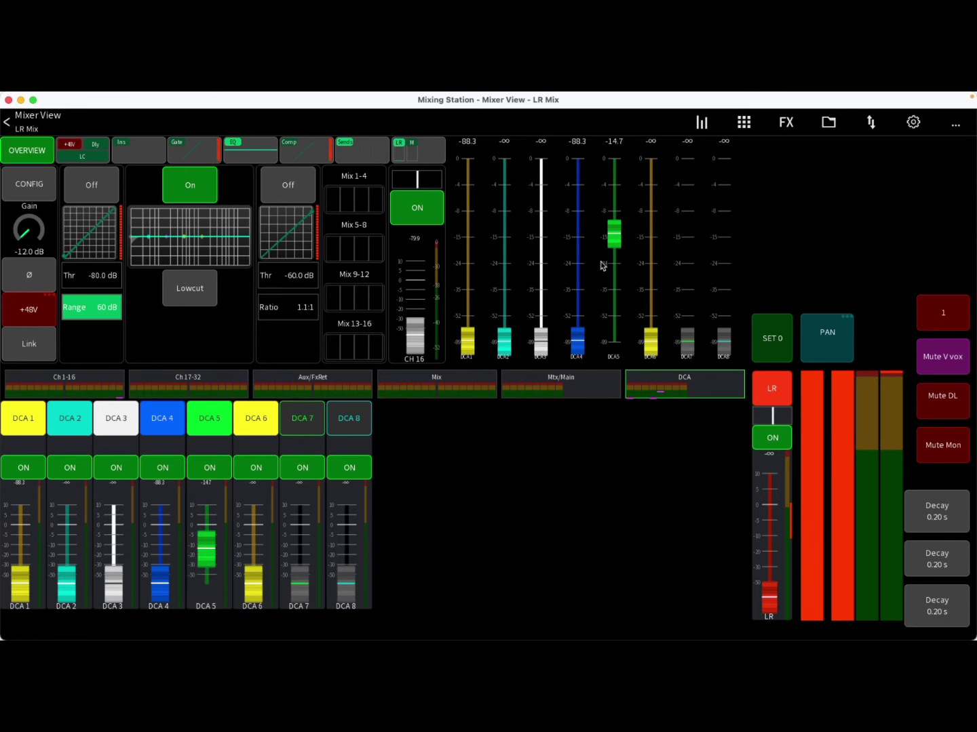
{"action": "left_click_drag", "start_coordinate": [617, 237], "coordinate": [618, 448]}
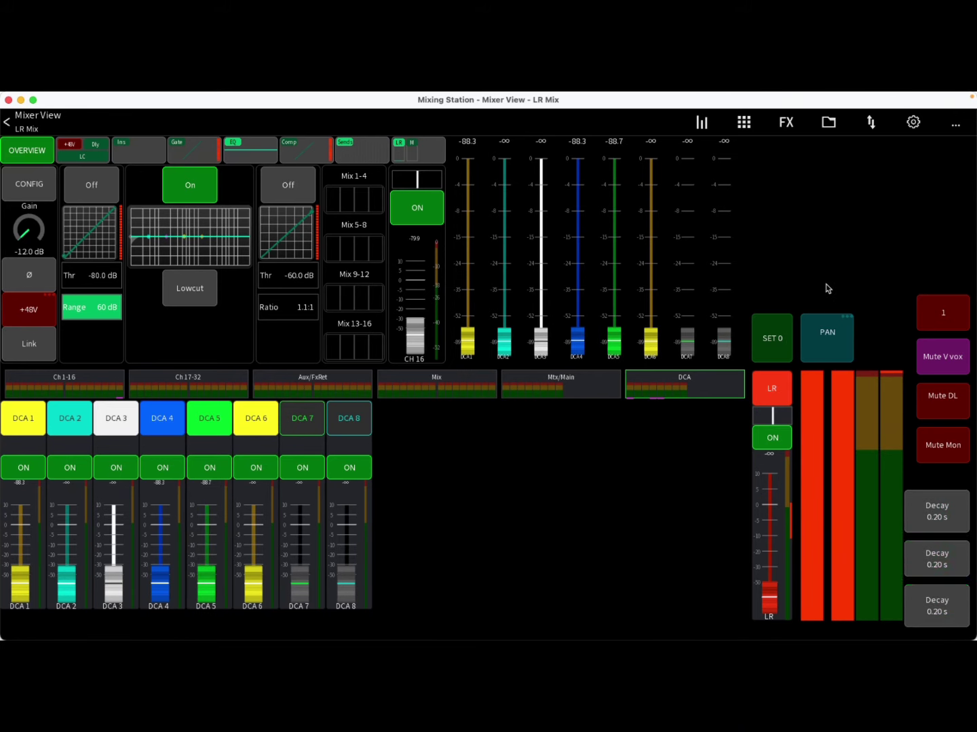
Reopen the layout editor and add a Sends on fader button row beneath the channel strips, stretched across their full width
{"action": "left_click", "coordinate": [912, 122]}
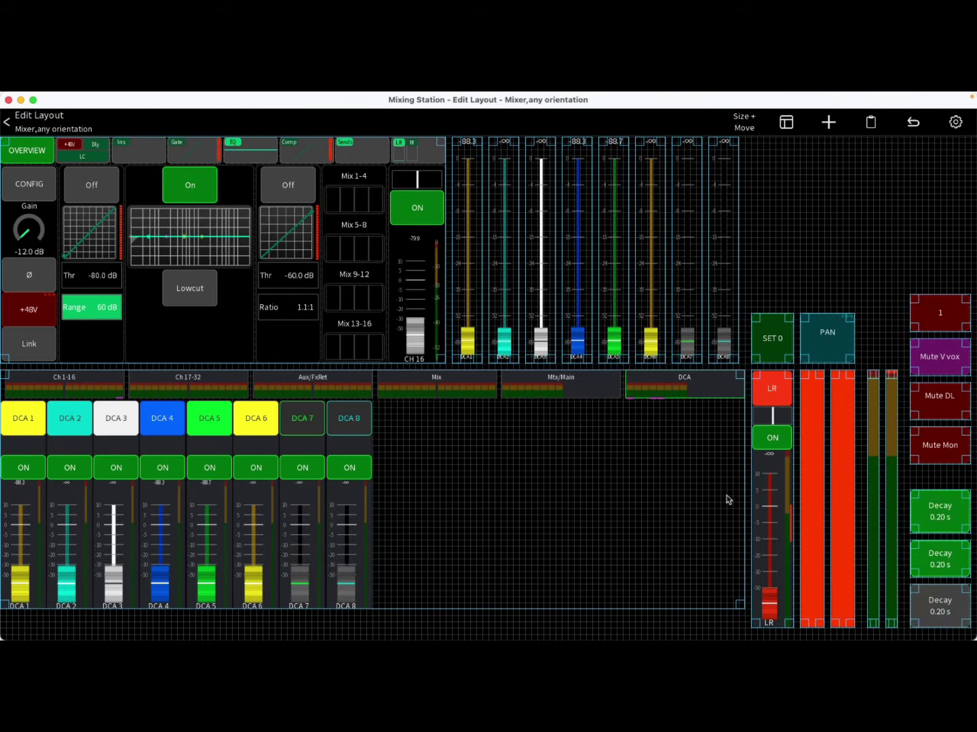
{"action": "left_click", "coordinate": [831, 125]}
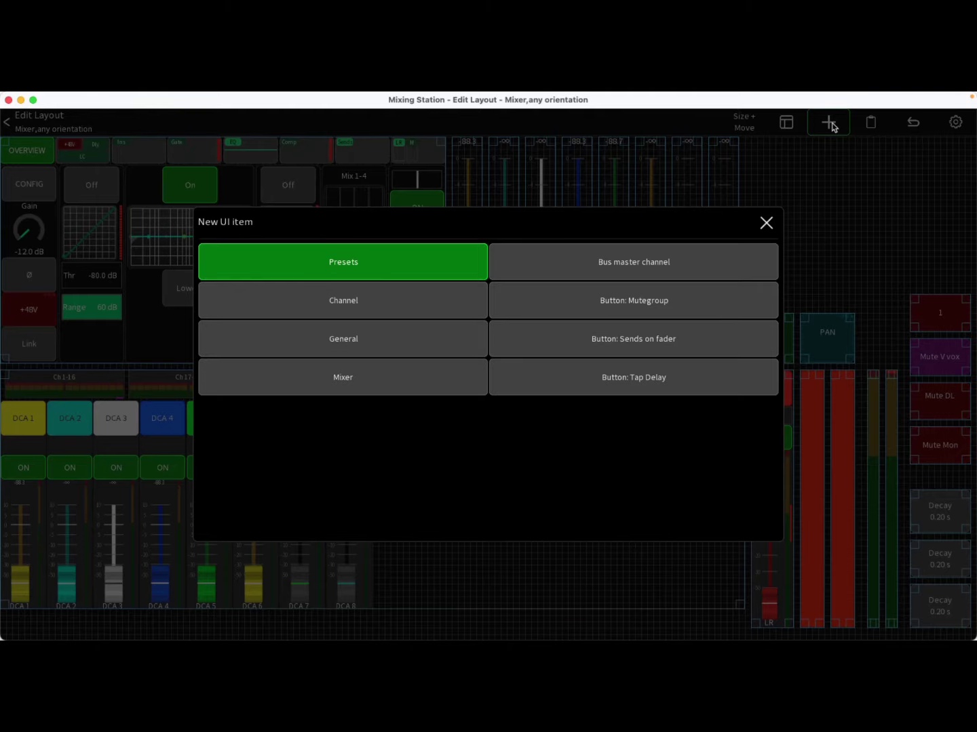
{"action": "left_click", "coordinate": [650, 341]}
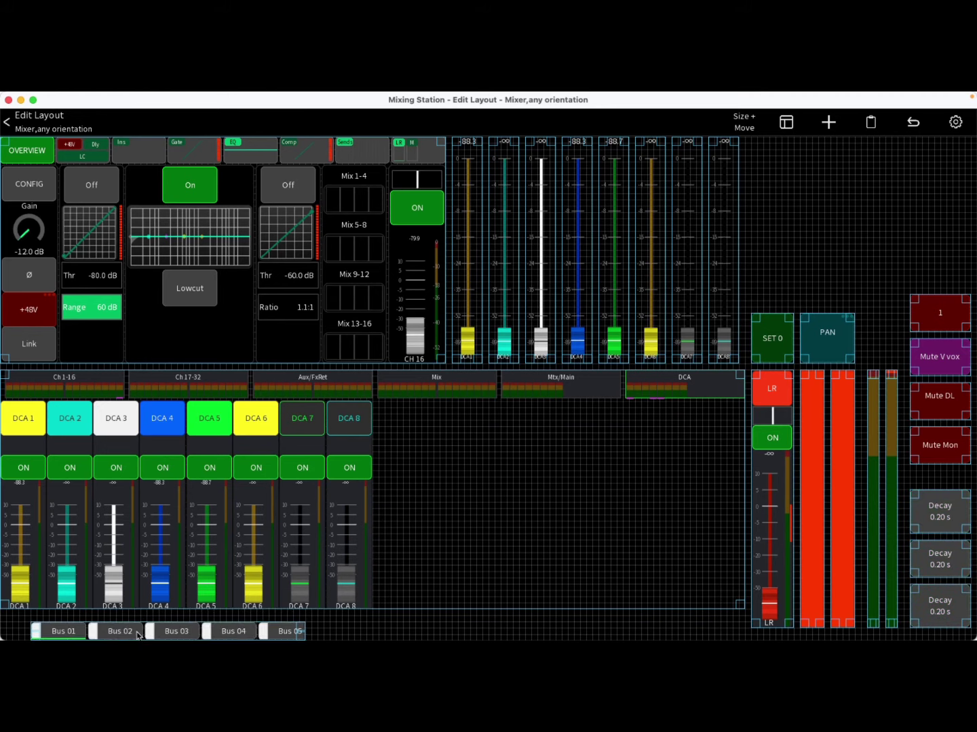
{"action": "left_click_drag", "start_coordinate": [655, 638], "coordinate": [743, 638]}
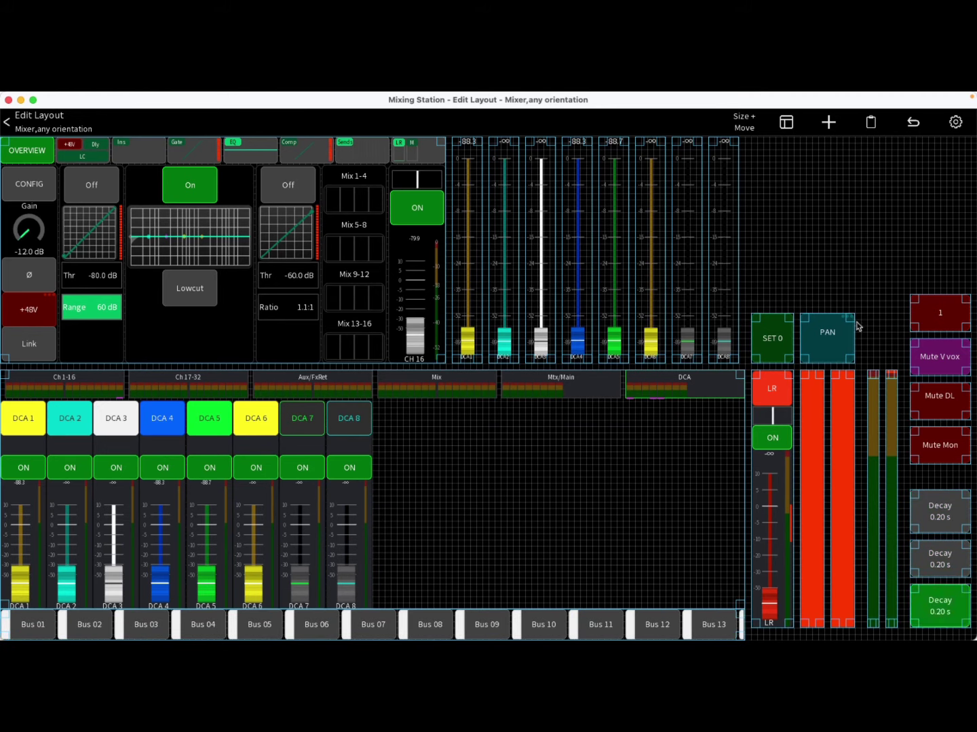